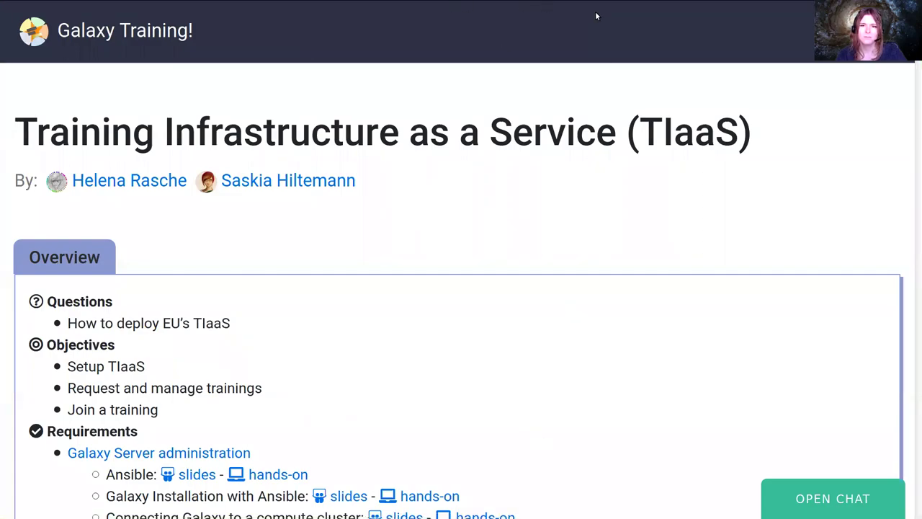
Go back to the admin tutorials list and scroll to the Training Infrastructure as a Service row
right_click(453, 216)
click(618, 33)
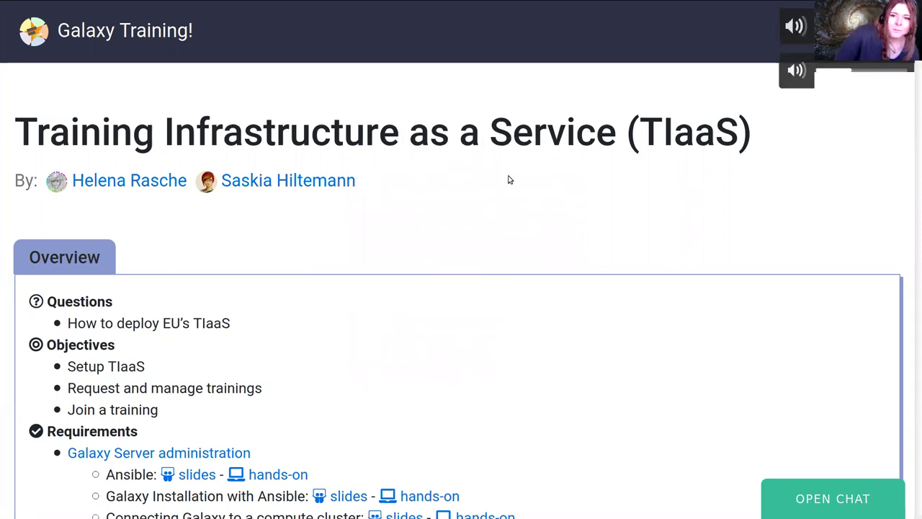
key(alt+Left)
scroll(433, 230, down, 15)
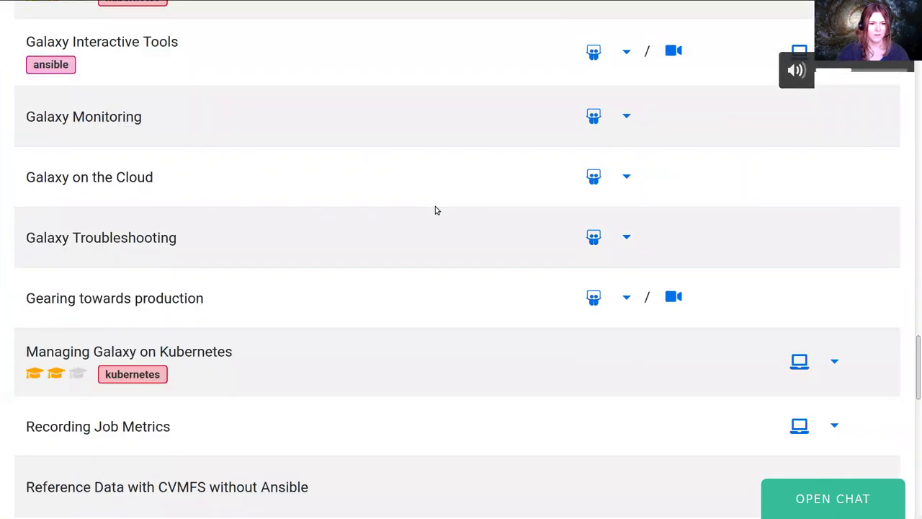
scroll(443, 217, up, 15)
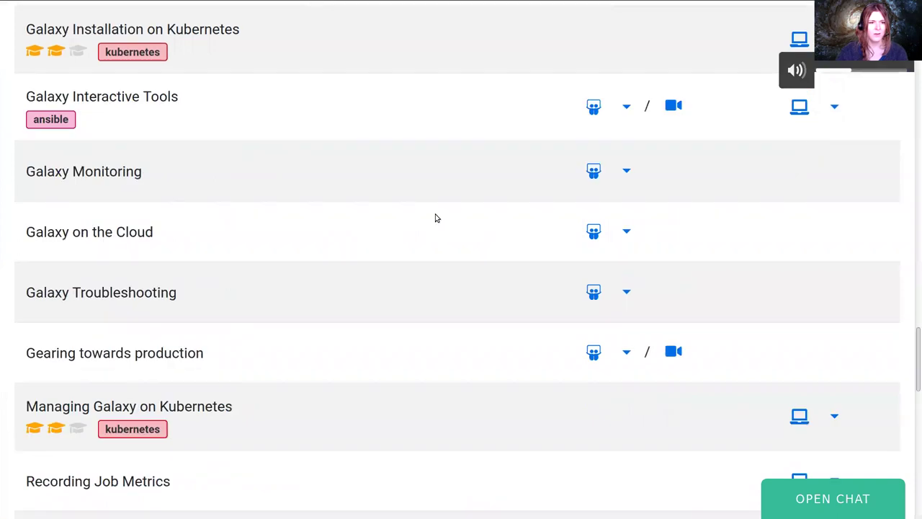
scroll(487, 244, up, 10)
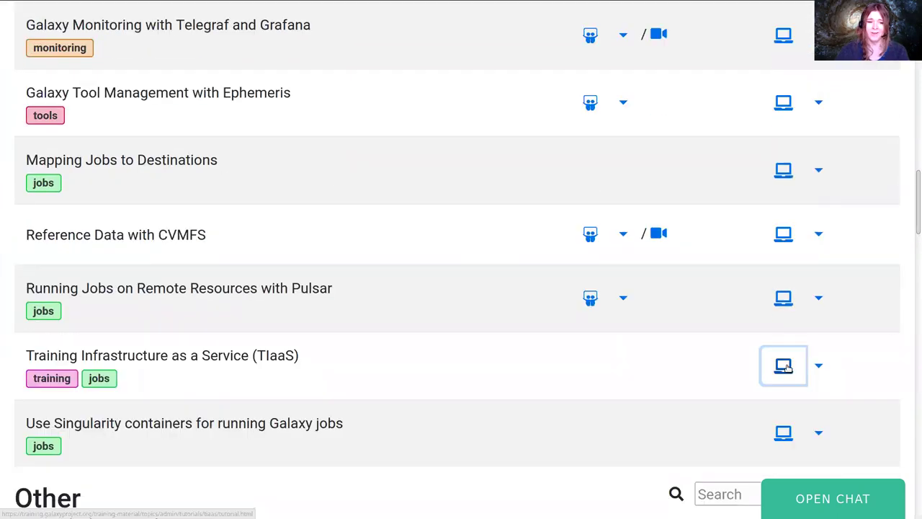
Open the TIaaS tutorial from the hands-on laptop icon in its row
click(783, 364)
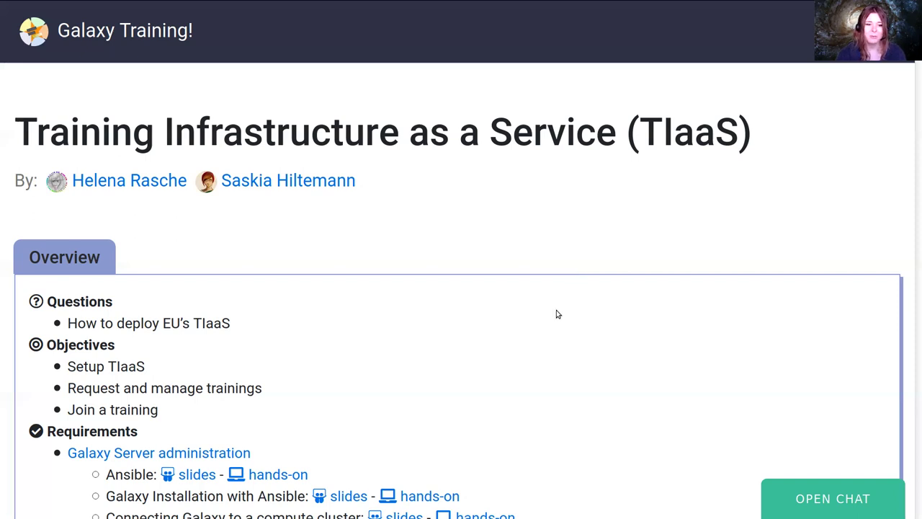
Scroll past the Overview and scheduler diagram to the Setting up TIaaS steps
scroll(557, 314, down, 3)
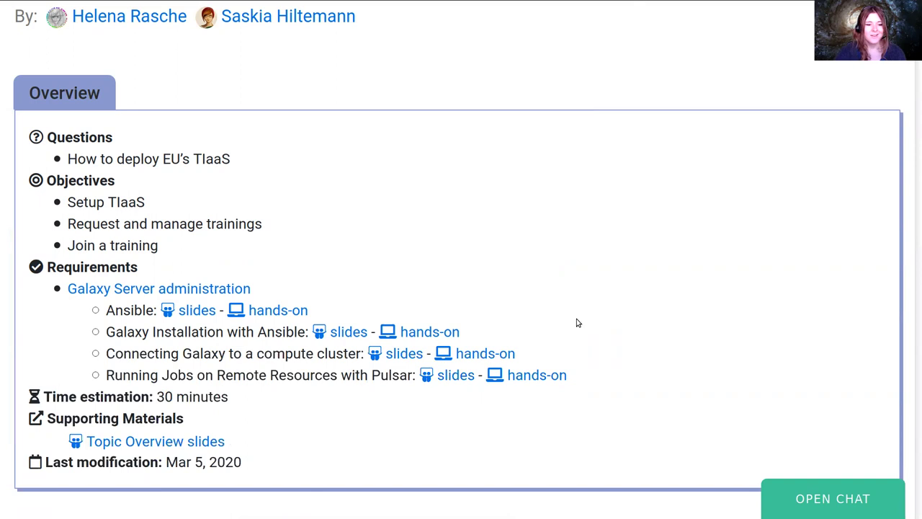
scroll(580, 324, down, 4)
scroll(593, 337, down, 7)
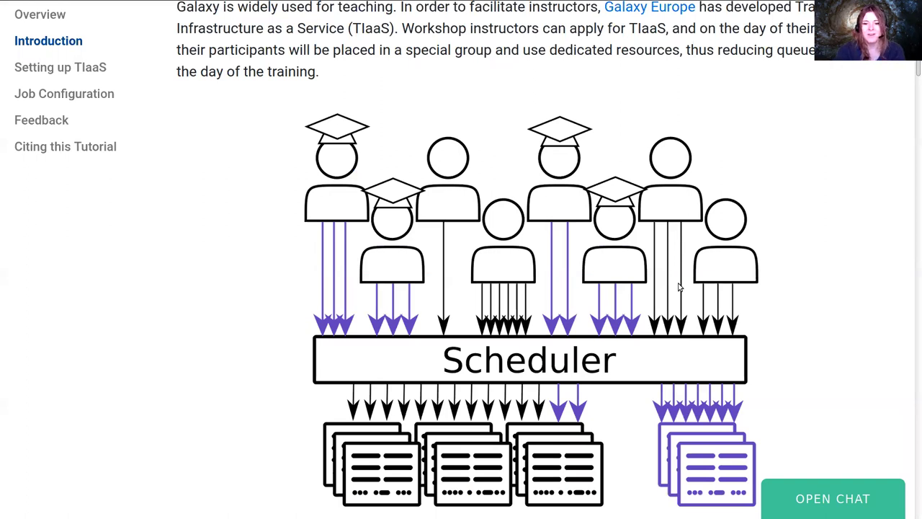
scroll(674, 294, down, 2)
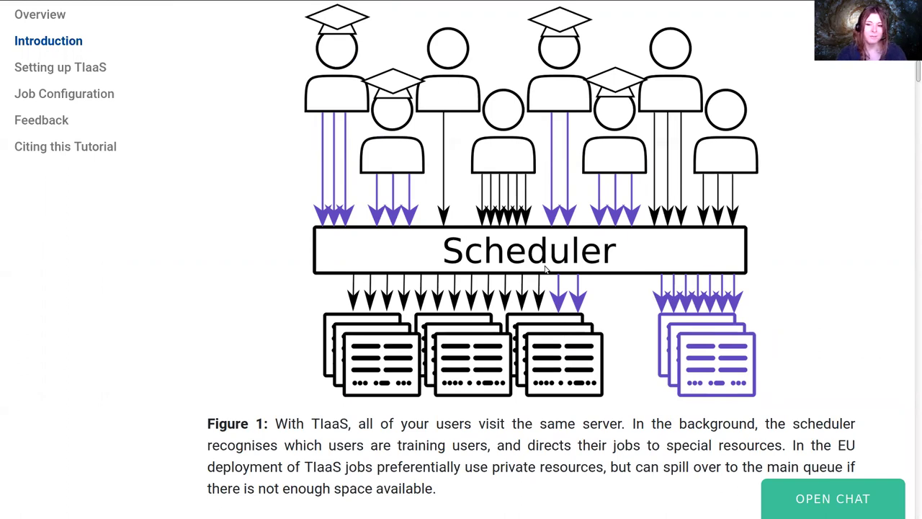
scroll(563, 332, down, 3)
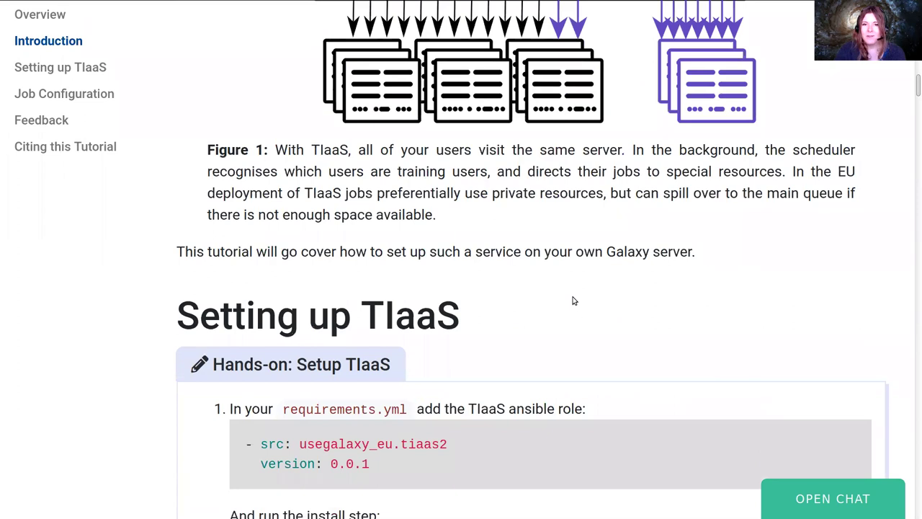
scroll(569, 302, down, 1)
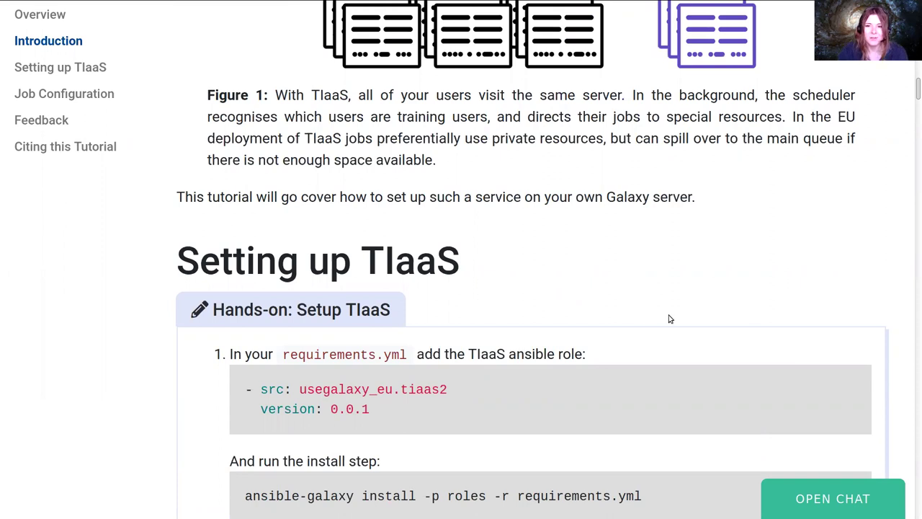
scroll(588, 252, down, 3)
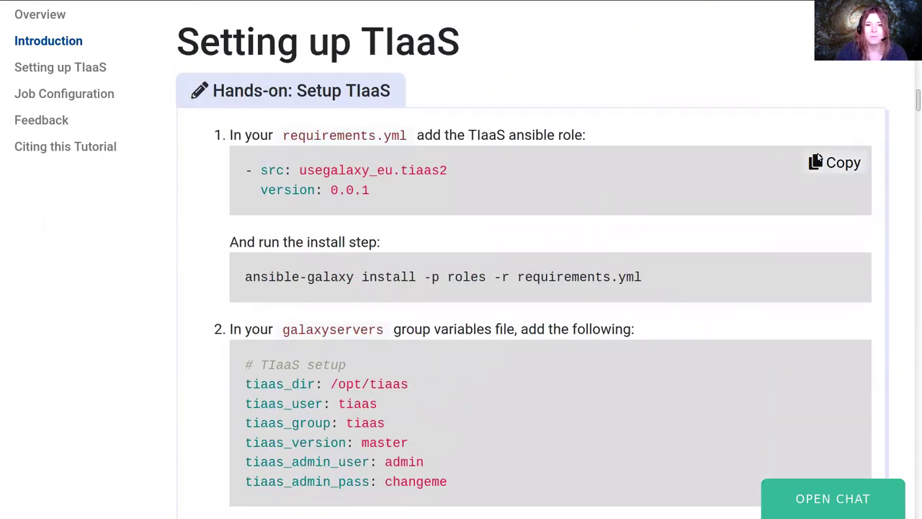
Append the copied tiaas2 role lines to the end of requirements.yml and save it
click(836, 163)
key(alt+Tab)
text(vim requirements.yml)
key(Return)
key(shift+g)
key(o)
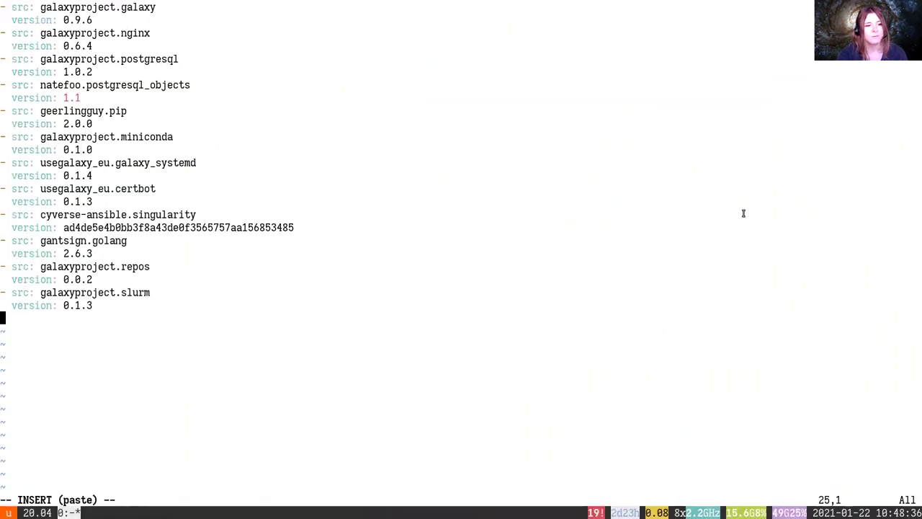
key(ctrl+shift+v)
key(Escape)
text(:w)
key(Return)
key(alt+Tab)
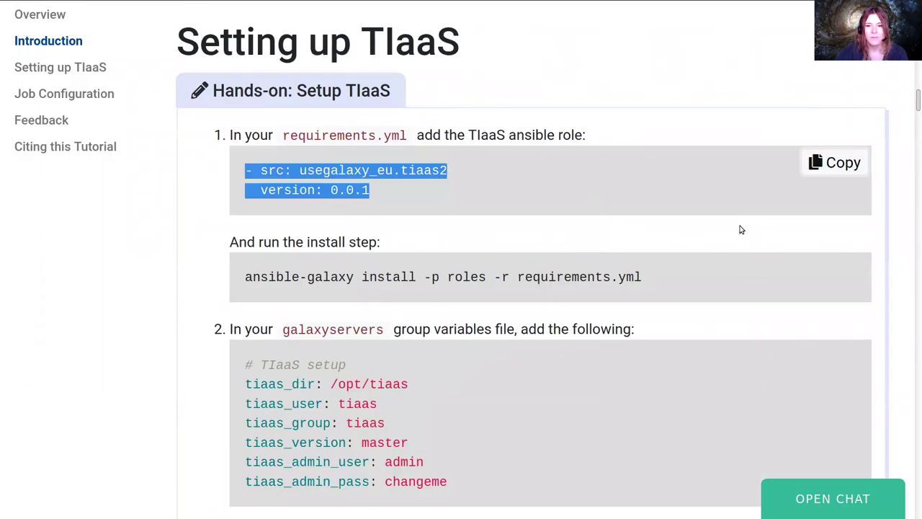
Quit vim and run ansible-galaxy install -p roles -r requirements.yml
scroll(744, 216, down, 1)
click(838, 214)
key(alt+Tab)
text(:q)
key(Return)
key(ctrl+shift+v)
key(Return)
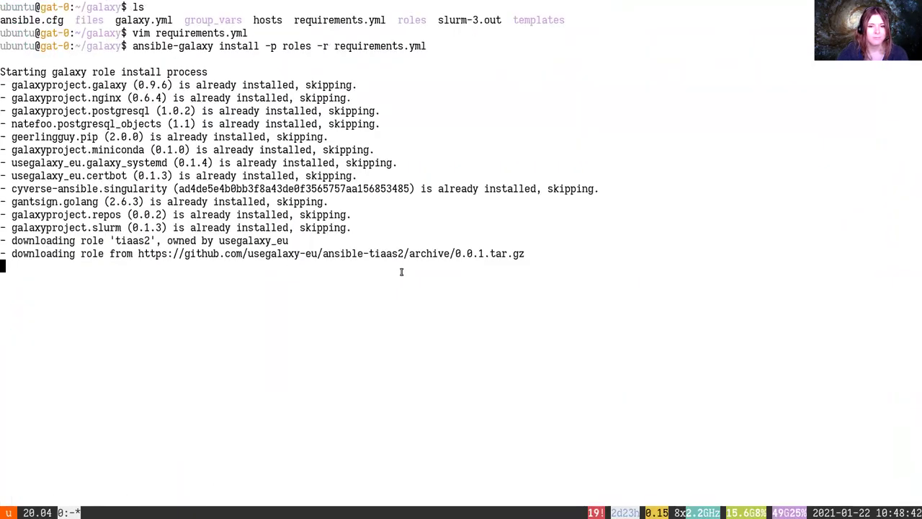
Copy the TIaaS setup variables and open group_vars/galaxyservers.yml in vim
key(alt+Tab)
scroll(712, 236, down, 2)
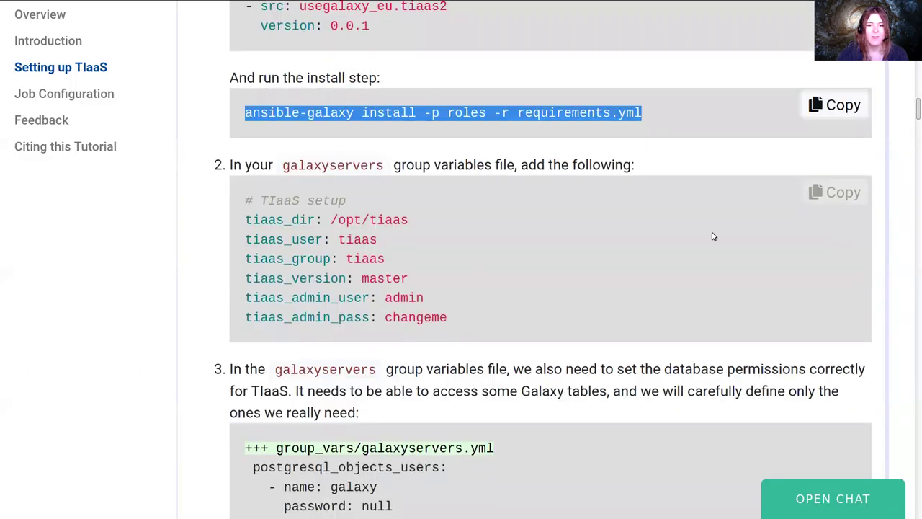
click(836, 192)
key(alt+Tab)
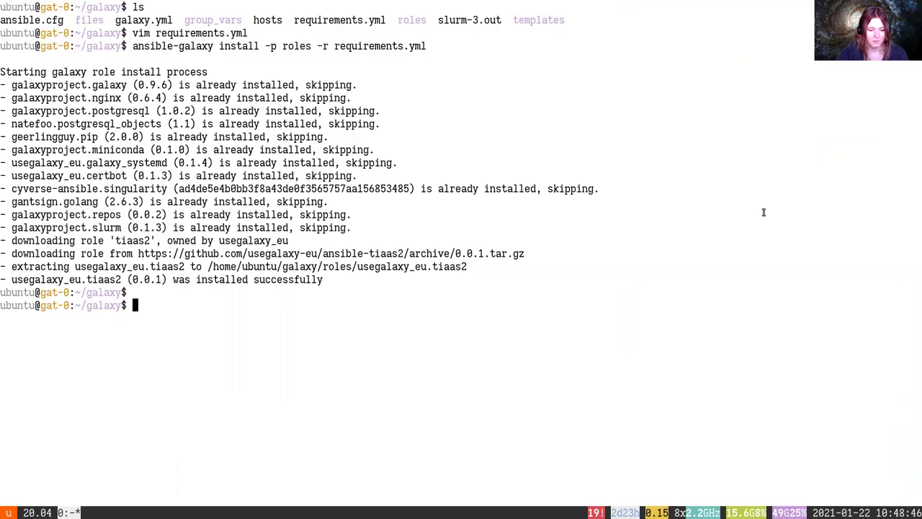
text(vim group_vars/galaxyservers.yml)
key(Return)
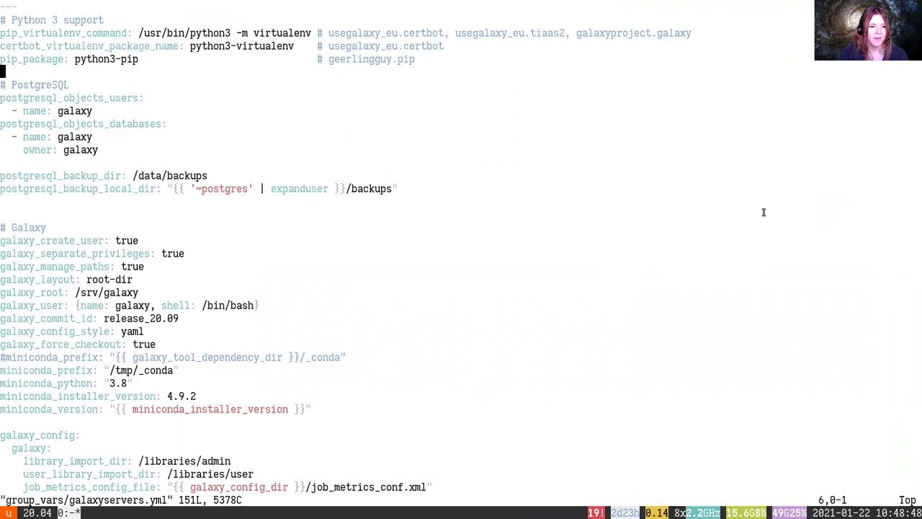
Paste the TIaaS variables at the end of galaxyservers.yml, remove the extra blank line, and save
key(G)
key(o)
key(ctrl+shift+v)
key(Escape)
key(k)
key(k)
key(k)
key(k)
key(k)
key(k)
key(k)
key(k)
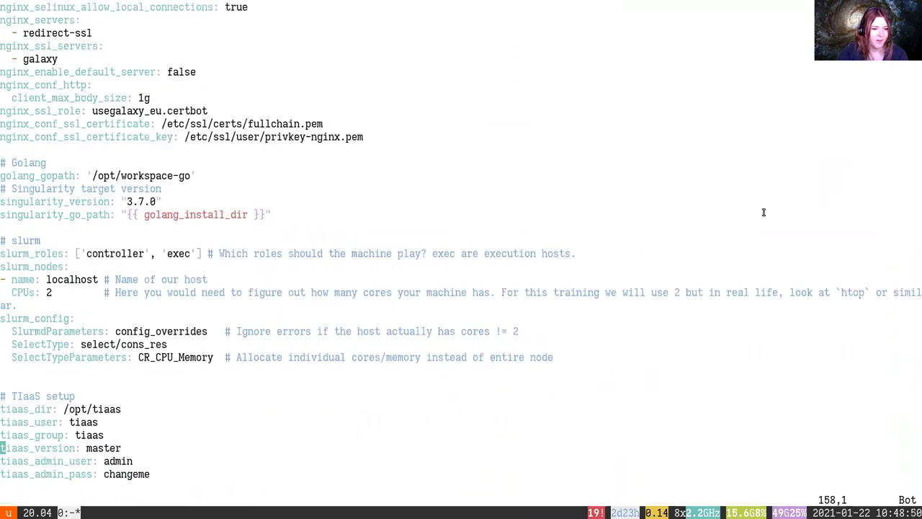
key(d)
key(d)
key(colon)
text(w)
key(Return)
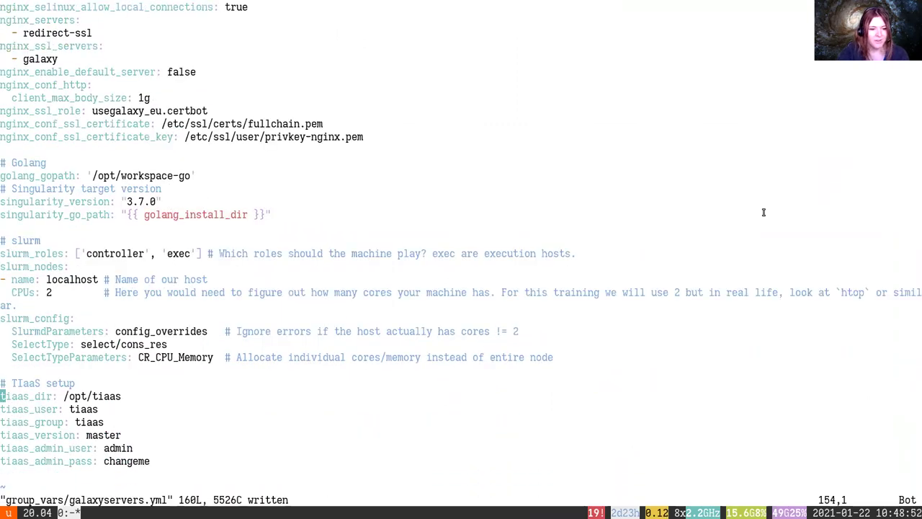
Review the pasted TIaaS variables: tiaas_dir, the master value and the admin password line
key(j)
scroll(764, 212, down, 10)
key(k)
key(k)
key(k)
scroll(764, 212, up, 1)
key(k)
key(k)
key(k)
key(k)
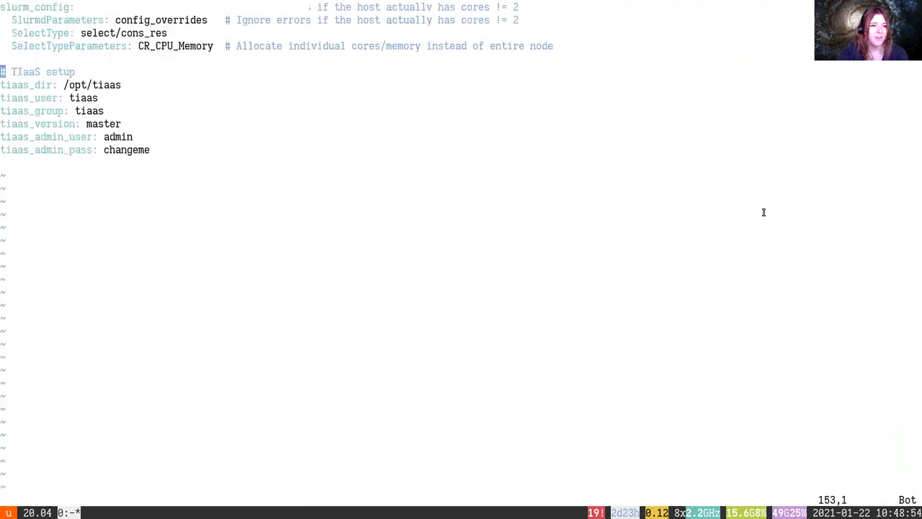
key(j)
key(e)
key(e)
key(e)
key(e)
key(l)
key(l)
key(j)
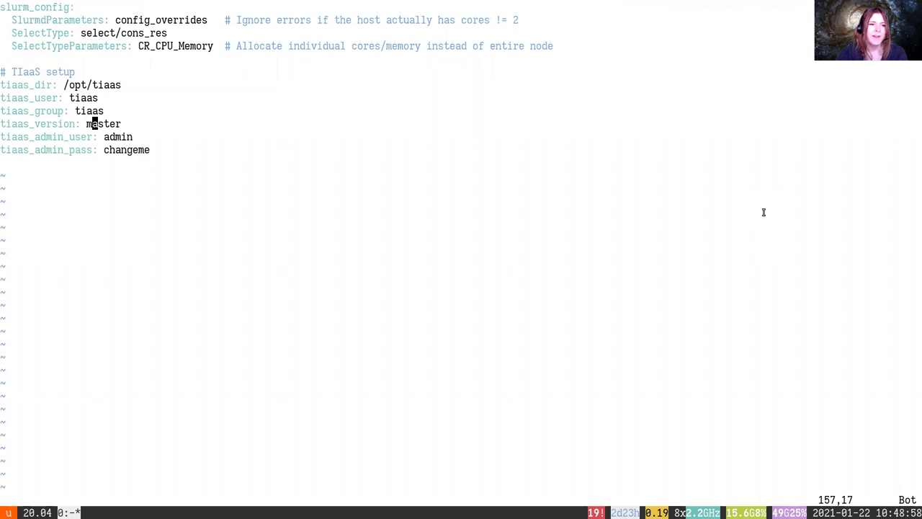
key(h)
key(j)
key(j)
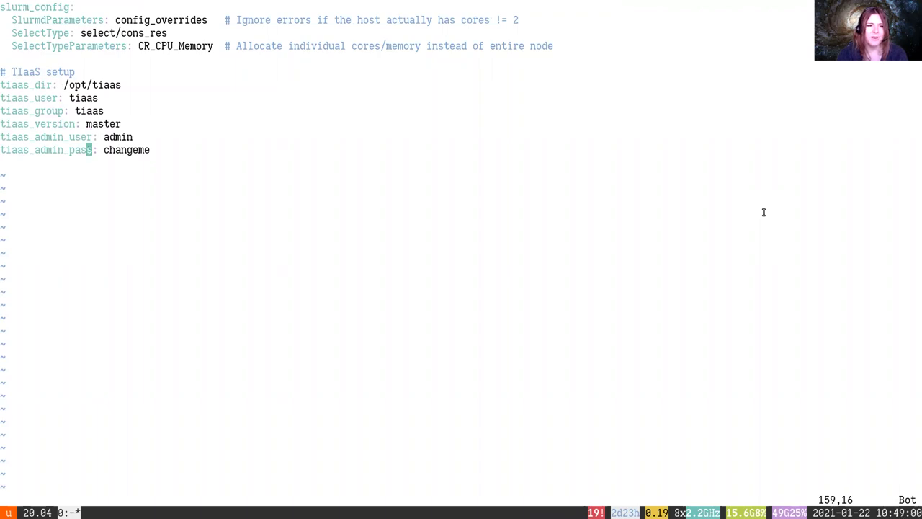
Delete the trailing empty line and save and quit galaxyservers.yml with :wq
key(j)
key(shift+v)
key(d)
key(k)
key(dollar)
text(j:wq)
key(Return)
key(alt+Tab)
scroll(749, 240, down, 2)
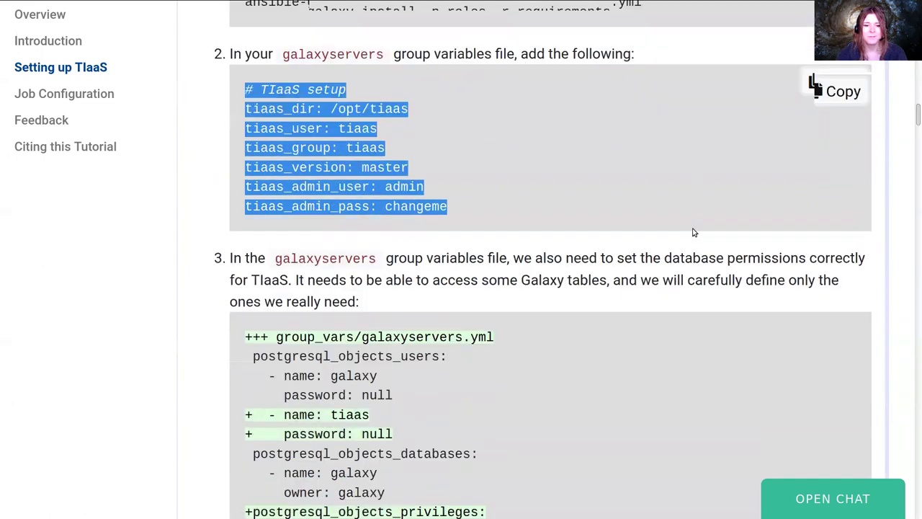
scroll(694, 232, down, 3)
Copy the tiaas database user lines and reopen galaxyservers.yml from the shell history
drag(253, 251, 425, 271)
key(ctrl+c)
key(alt+Tab)
key(ctrl+r)
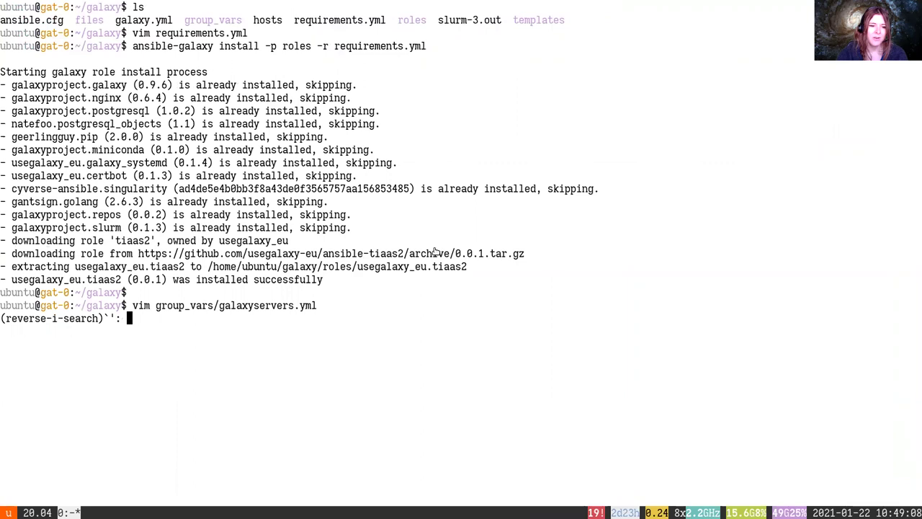
text(vim)
key(Return)
Paste the tiaas database user below the galaxy entry in the PostgreSQL users list
key(g)
key(g)
key(j)
key(j)
key(j)
key(j)
key(j)
key(j)
key(j)
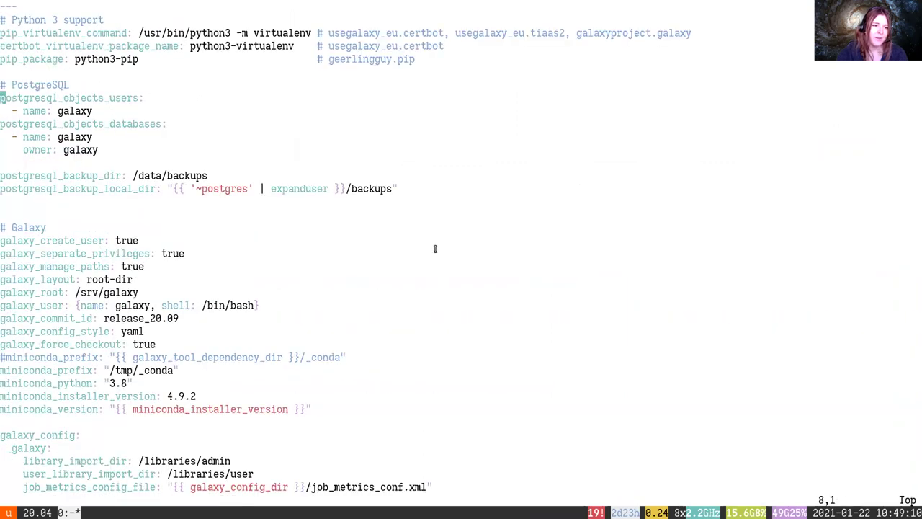
key(j)
key(o)
key(ctrl+shift+v)
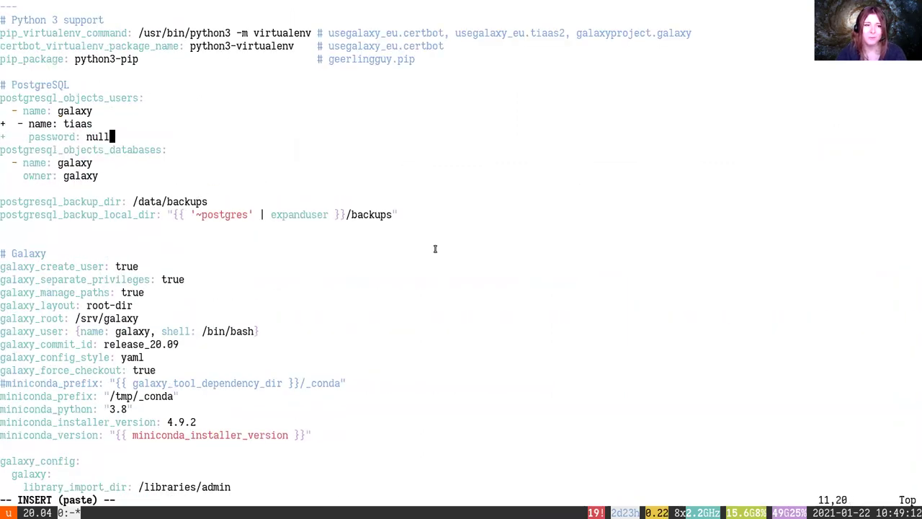
key(Escape)
Remove the diff + markers from the tiaas name and password lines and check indentation
key(0)
key(x)
key(k)
key(x)
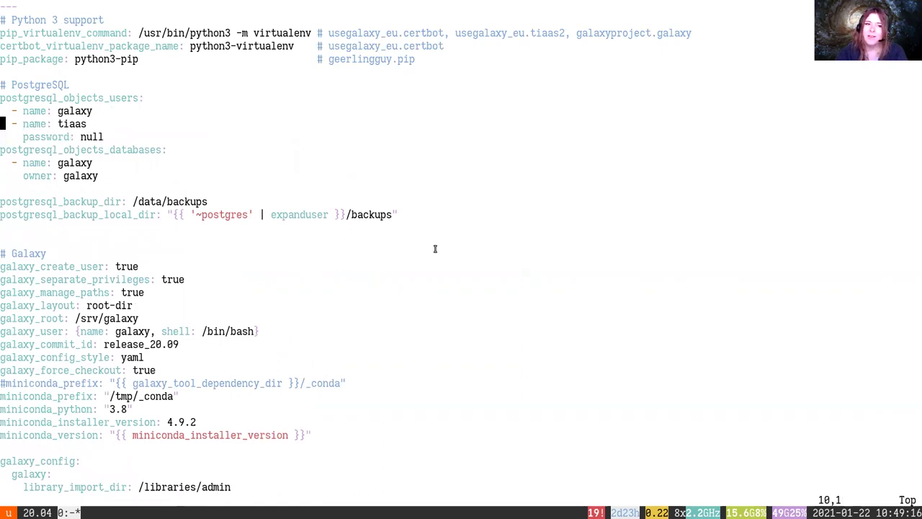
key(w)
key(e)
key(e)
key(b)
key(e)
key(w)
key(w)
Select the postgresql_objects_privileges block in the tutorial
key(alt+Tab)
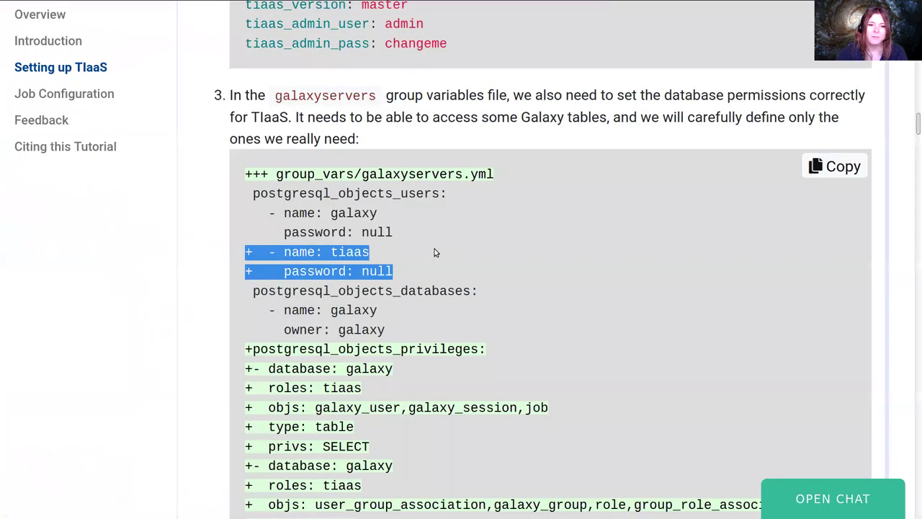
scroll(458, 262, down, 4)
double_click(407, 186)
drag(408, 186, 502, 469)
key(alt+Tab)
Paste the privileges block below the PostgreSQL database entries
key(Up)
key(Down)
key(Down)
key(Down)
key(Down)
key(Up)
key(Up)
key(Up)
key(Left)
key(Left)
key(Left)
key(Left)
key(Down)
key(Down)
key(Down)
key(Down)
key(o)
middle_click(201, 185)
key(Escape)
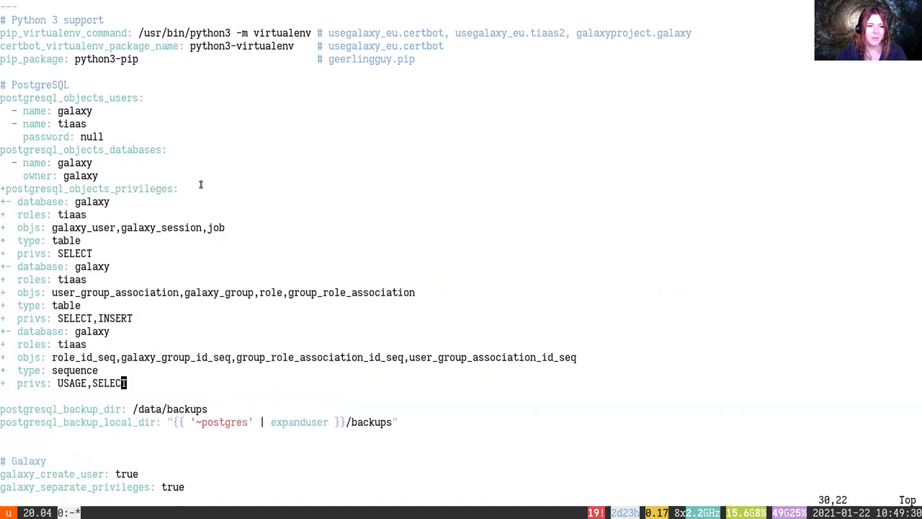
Delete the column of + diff markers from the privileges lines using visual block
key(0)
key(ctrl+v)
key(k)
key(k)
key(k)
key(k)
key(k)
key(k)
key(k)
key(k)
key(k)
key(k)
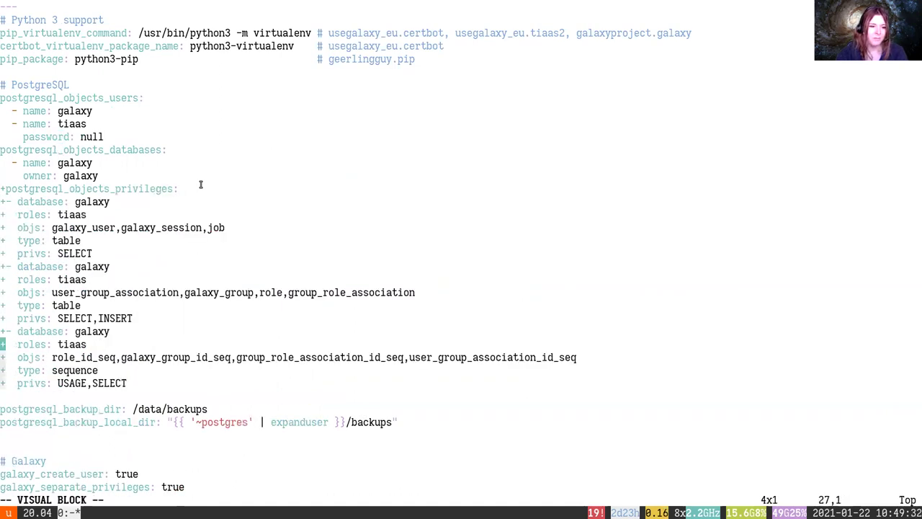
key(k)
key(k)
key(k)
key(k)
key(k)
key(d)
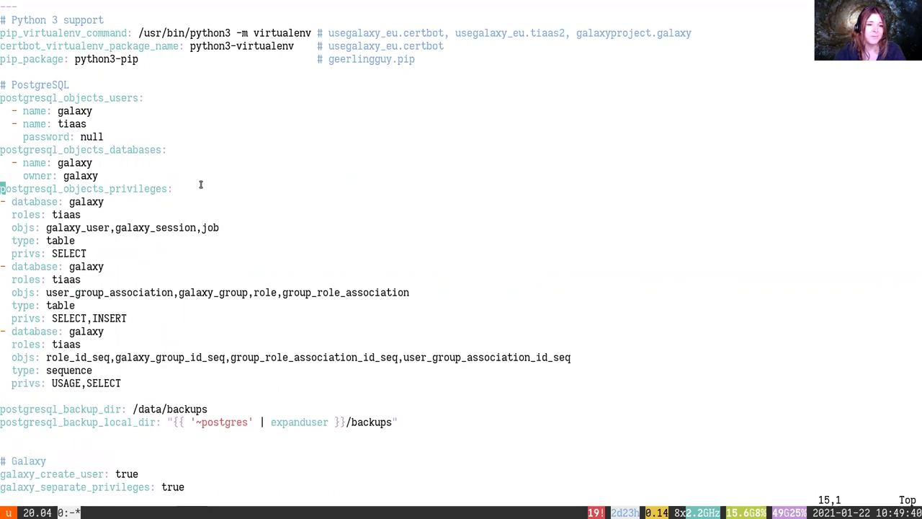
Walk through the first privilege's objs entry and its galaxy_user object list
key(j)
key(j)
key(j)
key(e)
key(b)
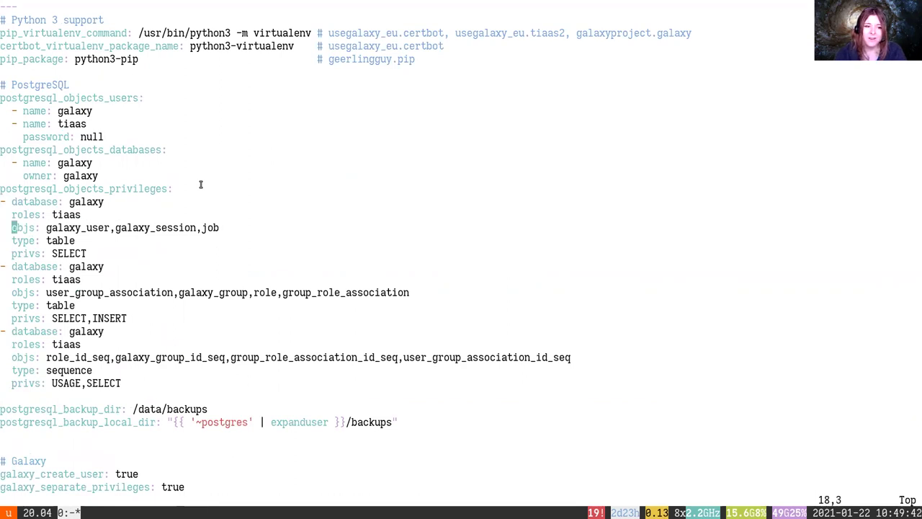
key(k)
key(e)
key(j)
key(e)
key(e)
key(b)
Highlight the SELECT privilege and the galaxy_user,galaxy_session,job object list
key(j)
key(j)
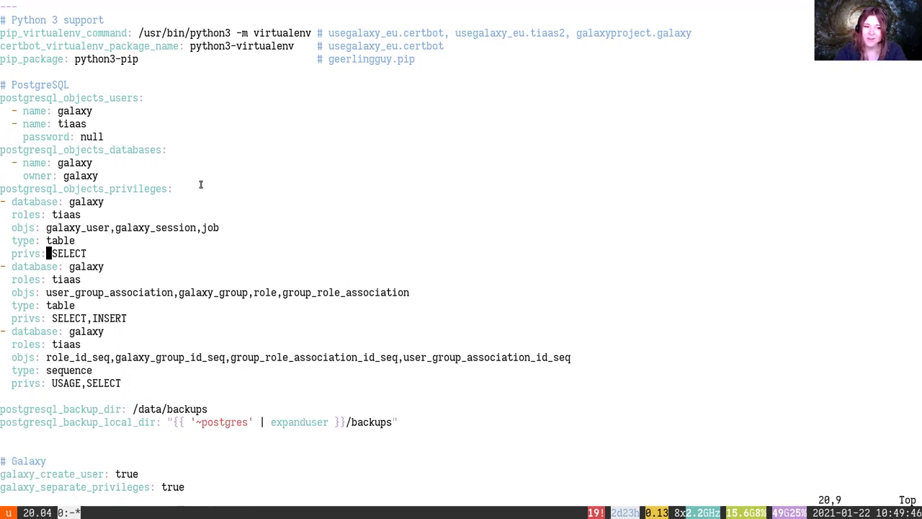
key(e)
key(b)
key(v)
key(e)
key(Escape)
key(k)
key(k)
key(j)
double_click(111, 231)
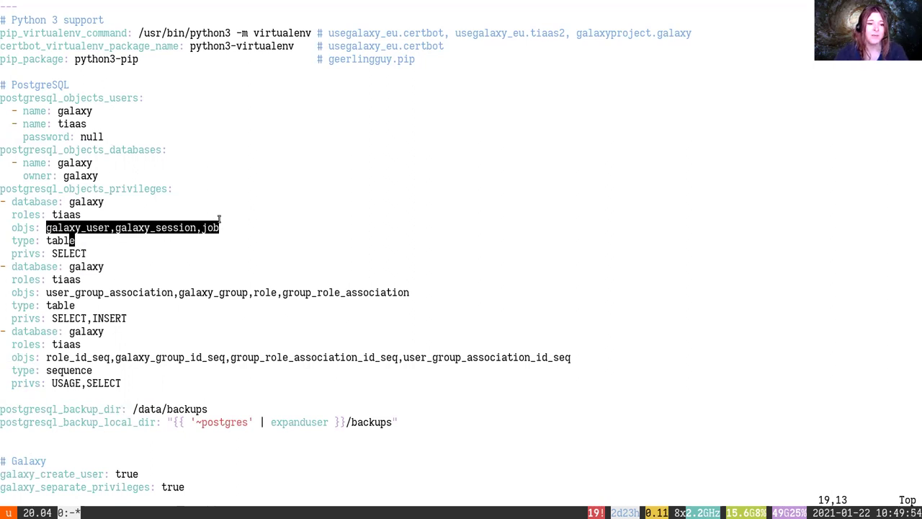
Quit vim with :q to return to the shell prompt
key(ctrl+c)
key(j)
key(j)
key(j)
key(j)
key(j)
text(:q)
key(Return)
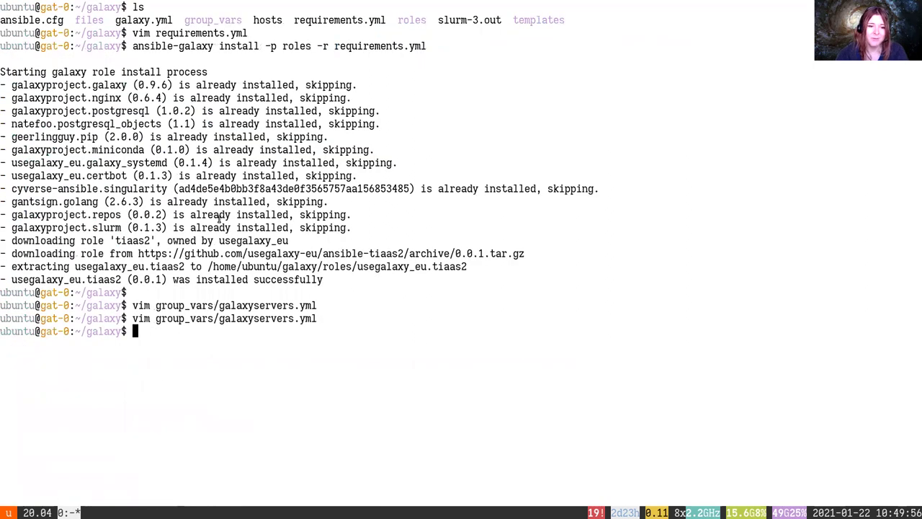
Copy the usegalaxy_eu.tiaas2 role name from the tutorial
key(alt+Tab)
scroll(220, 220, down, 5)
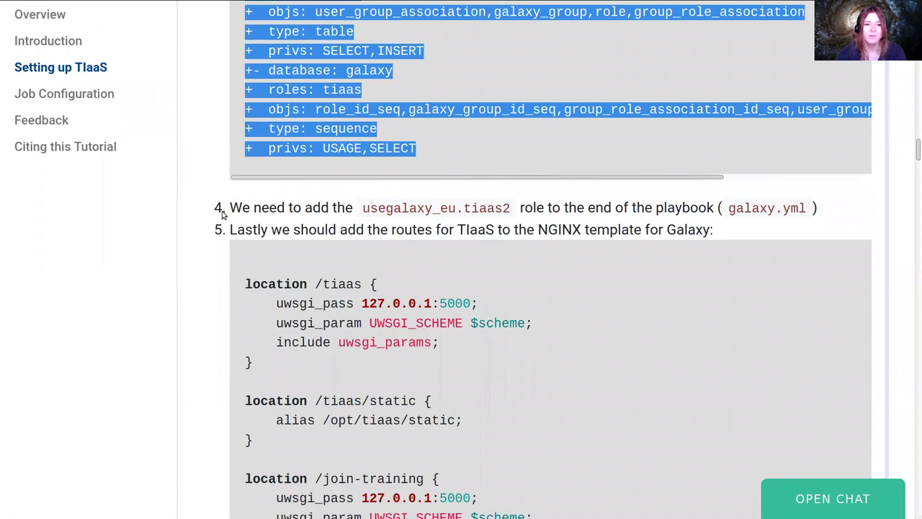
double_click(385, 209)
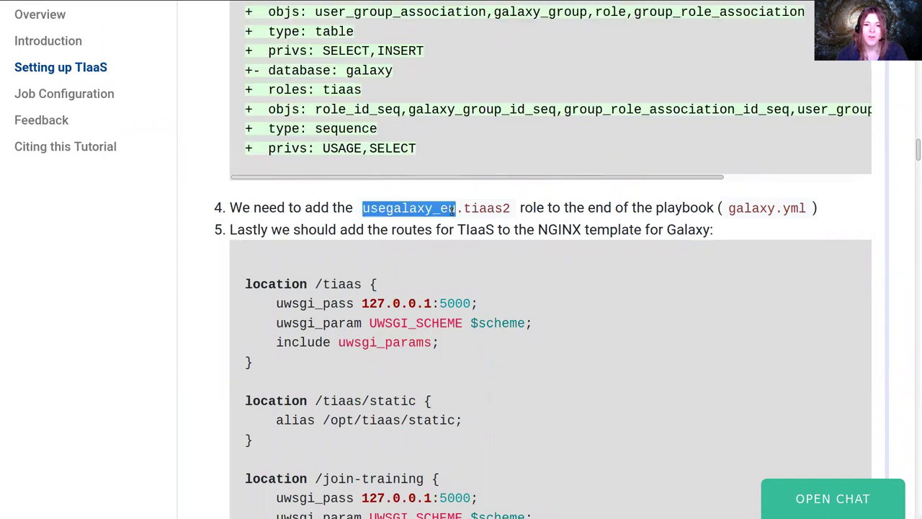
drag(385, 209, 479, 209)
key(alt+Tab)
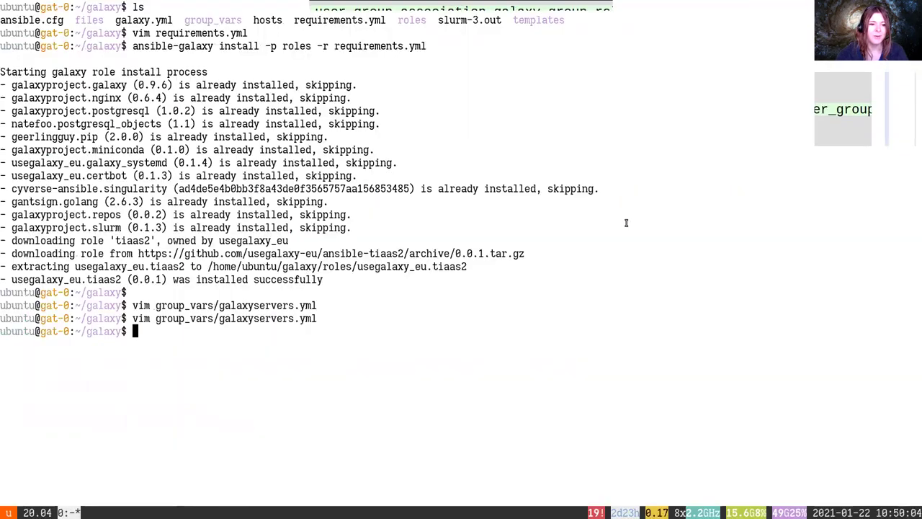
Add '- usegalaxy_eu.tiaas2' to the roles in galaxy.yml, just above post_tasks, and save
text(vim galaxy.yml)
key(Return)
key(G)
key(k)
key(k)
key(k)
text(O-)
key(BackSpace)
text(-)
key(ctrl+shift+v)
key(Escape)
text(:w)
key(Return)
Copy the NGINX TIaaS location blocks from the tutorial and quit galaxy.yml
key(alt+Tab)
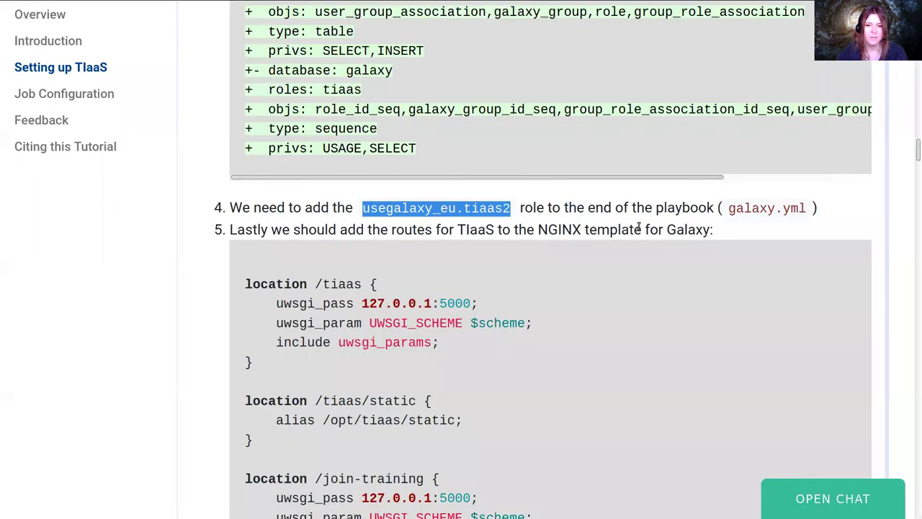
scroll(638, 227, down, 2)
click(835, 147)
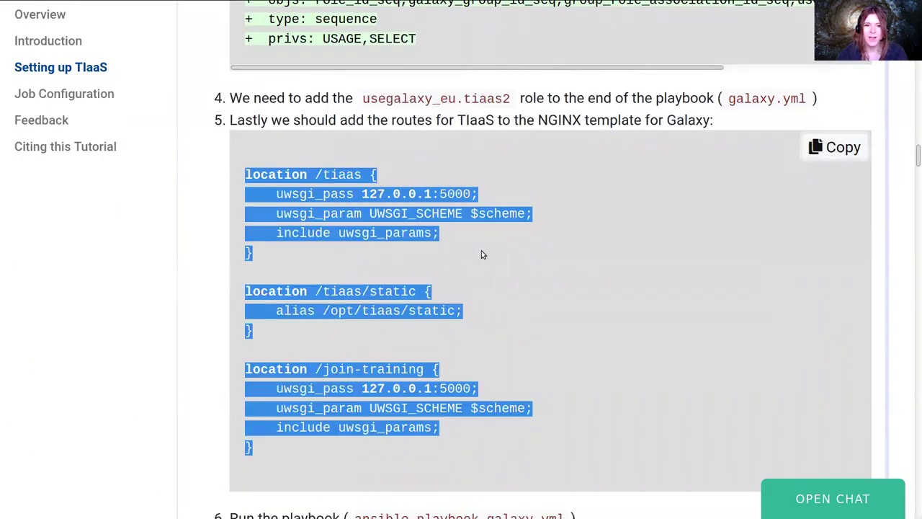
key(alt+Tab)
text(:q)
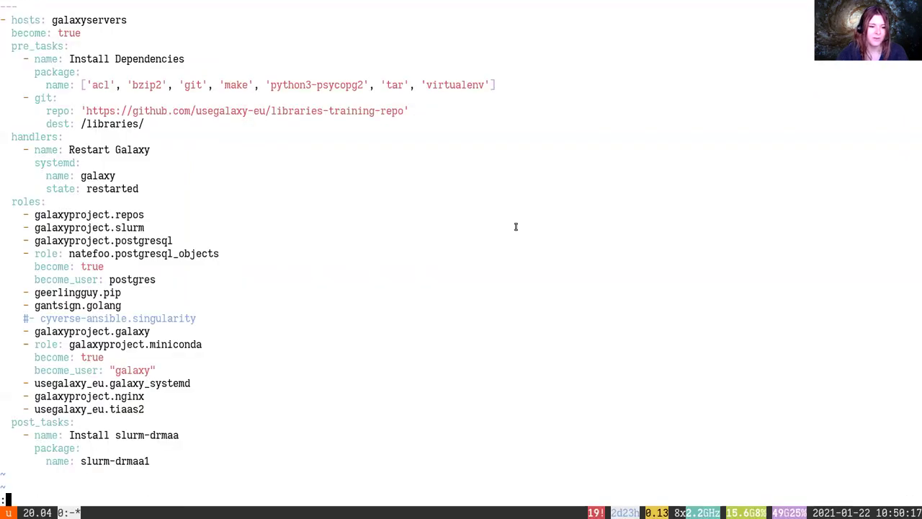
key(Return)
Paste the three TIaaS location blocks at the end of templates/nginx/galaxy.j2
text(vim templates/)
text(galaxy/)
key(BackSpace)
key(BackSpace)
key(BackSpace)
key(BackSpace)
key(BackSpace)
key(BackSpace)
key(BackSpace)
text(nginx/)
key(Tab)
key(Tab)
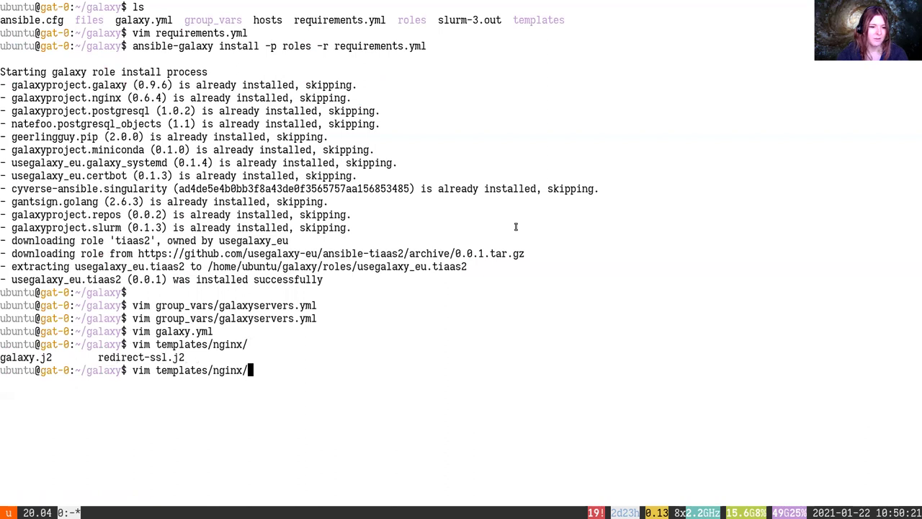
text(g)
key(Tab)
key(Return)
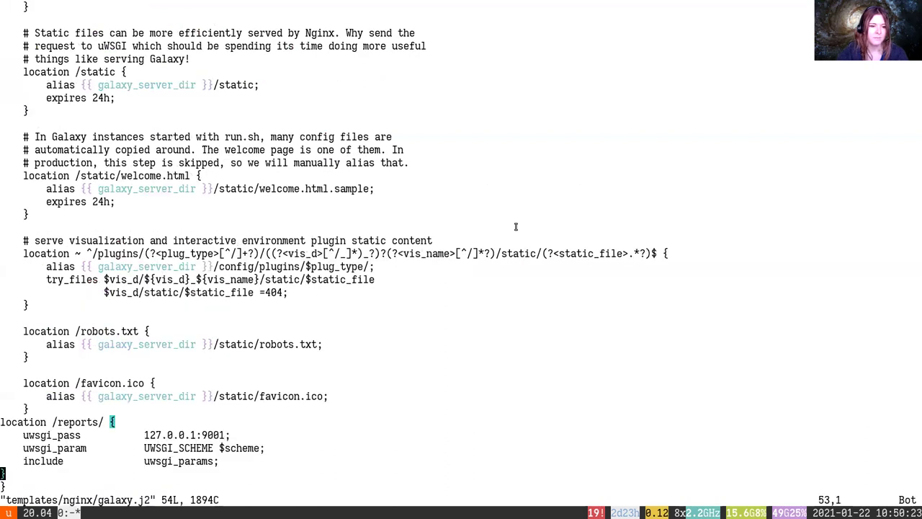
key(ctrl+shift+v)
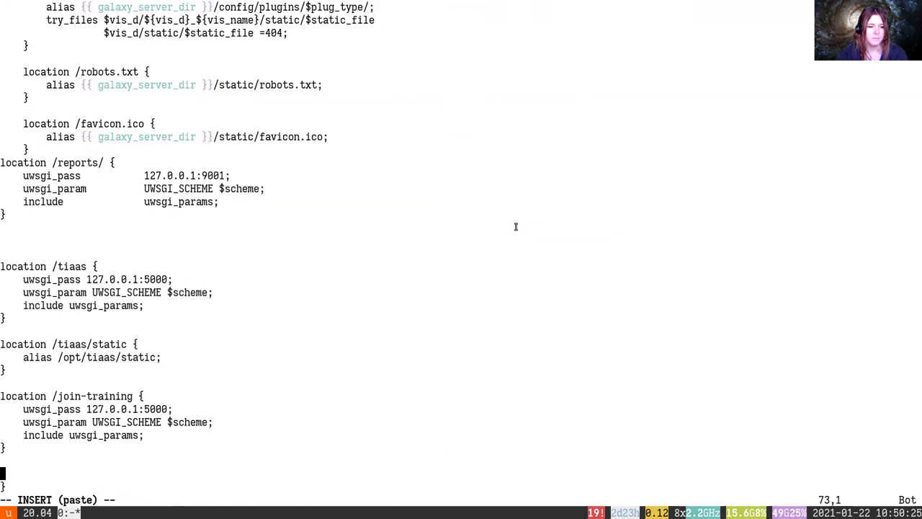
Review the pasted /tiaas, /tiaas/static and /join-training location blocks in the template
key(Up)
key(Up)
key(Down)
key(Down)
key(Down)
key(g)
key(g)
key(shift+g)
key(Up)
key(Up)
key(Up)
key(Up)
key(Up)
key(Up)
key(Up)
key(Up)
key(Up)
key(Up)
key(Up)
key(Up)
key(Up)
key(Up)
key(Up)
key(Up)
key(Up)
key(Up)
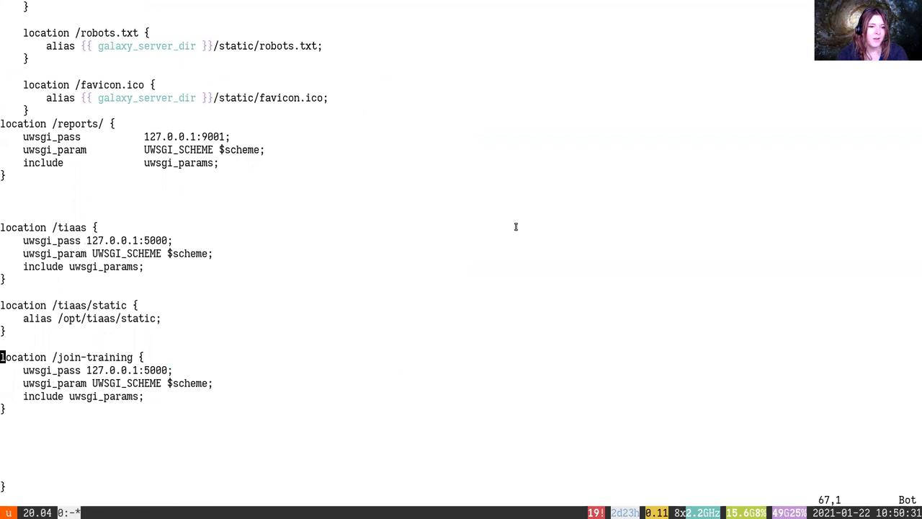
key(Up)
key(Up)
key(w)
key(e)
key(b)
key(Down)
key(Down)
key(Down)
key(Down)
key(Down)
key(Down)
key(Down)
key(Down)
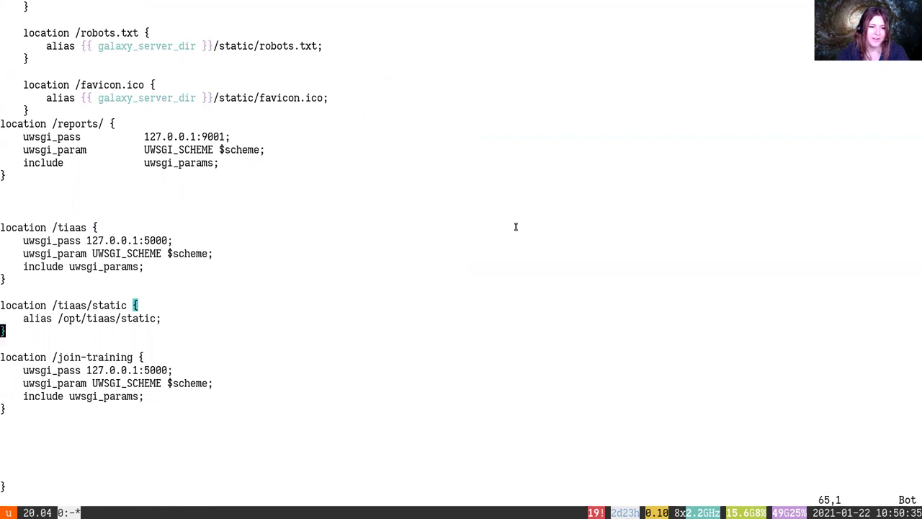
Close the NGINX galaxy.j2 template and return to the shell
key(Up)
key(Up)
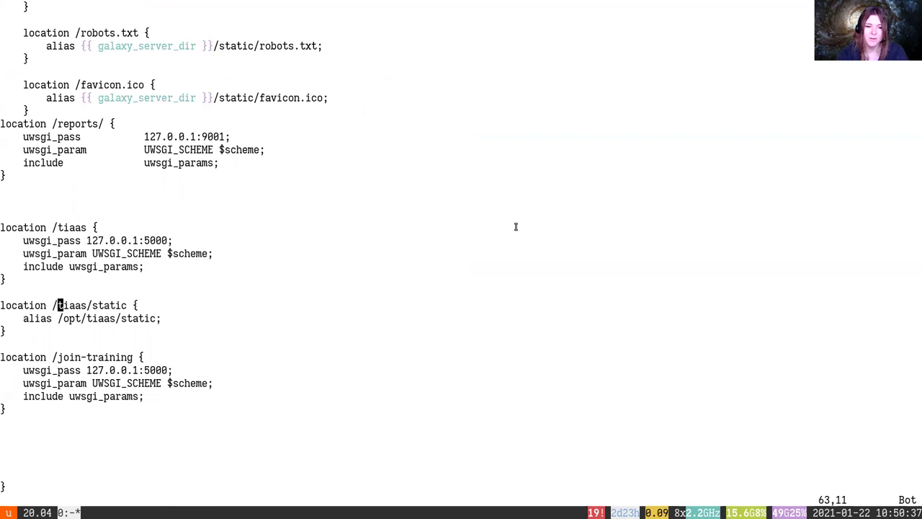
key(:)
key(Escape)
key(Down)
key(Down)
key(Down)
key(Down)
text(:q)
key(Return)
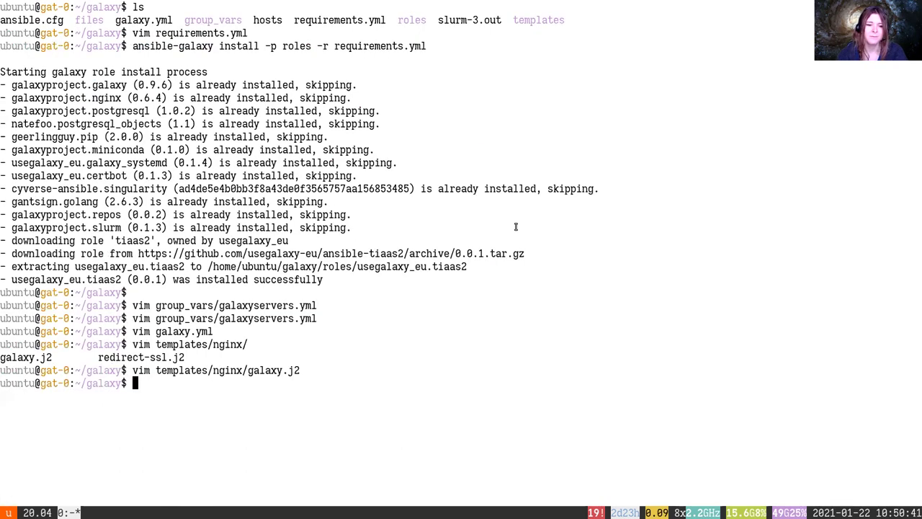
Copy 'ansible-playbook galaxy.yml' from the tutorial and run it in the terminal
key(alt+Tab)
scroll(505, 324, down, 1)
drag(354, 300, 559, 299)
key(alt+Tab)
middle_click(553, 294)
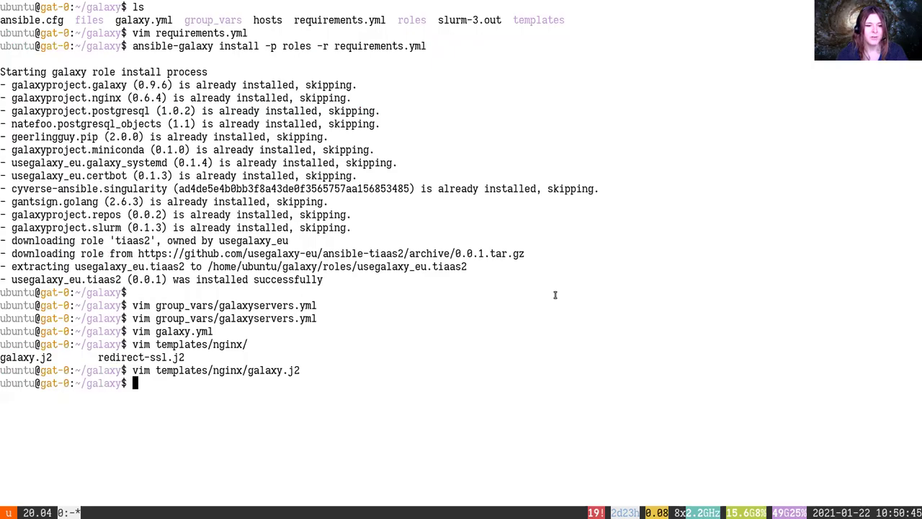
key(Return)
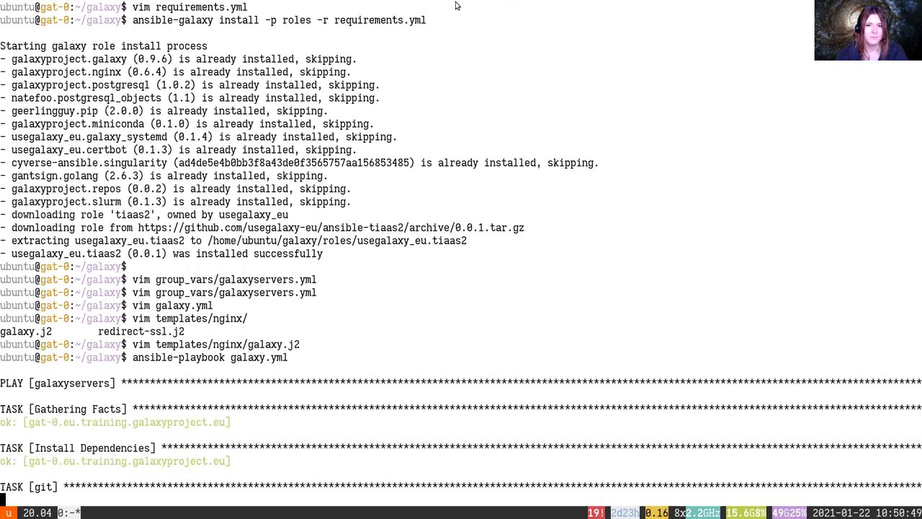
key(alt+Tab)
Go over the TIaaS routes table, highlighting the /tiaas/new/, tiaas/admin/ and stats routes
scroll(544, 237, down, 4)
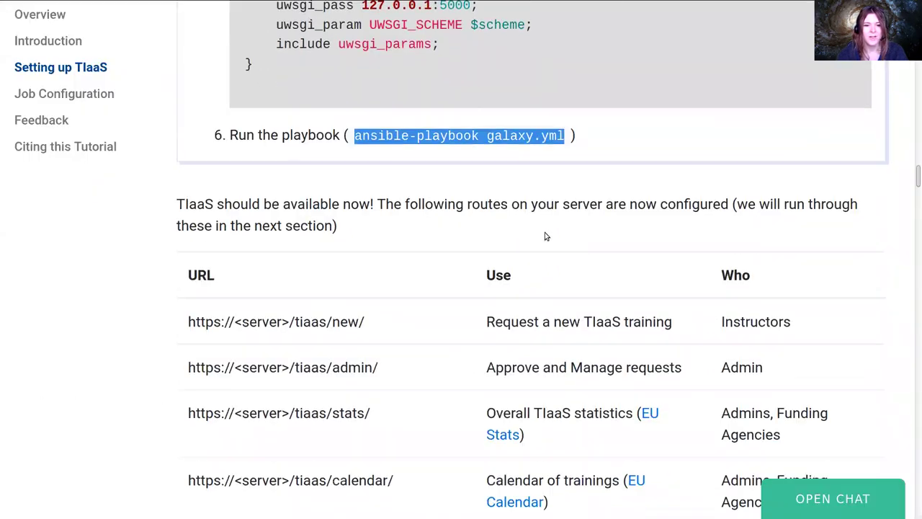
drag(175, 214, 366, 212)
click(377, 214)
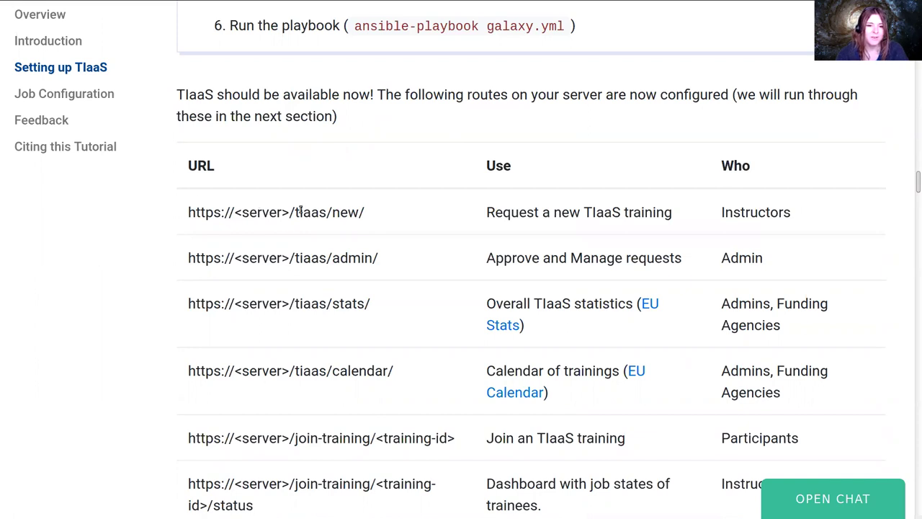
drag(372, 209, 289, 212)
scroll(374, 210, down, 1)
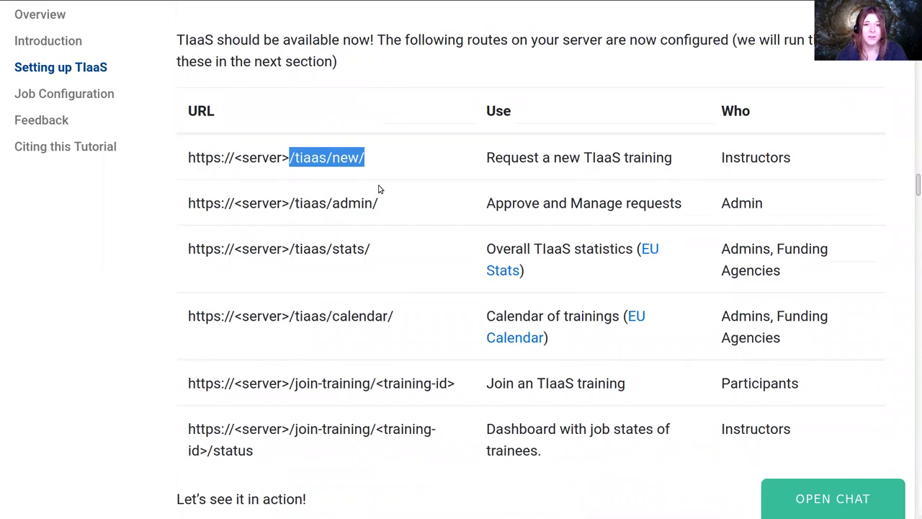
drag(404, 206, 373, 205)
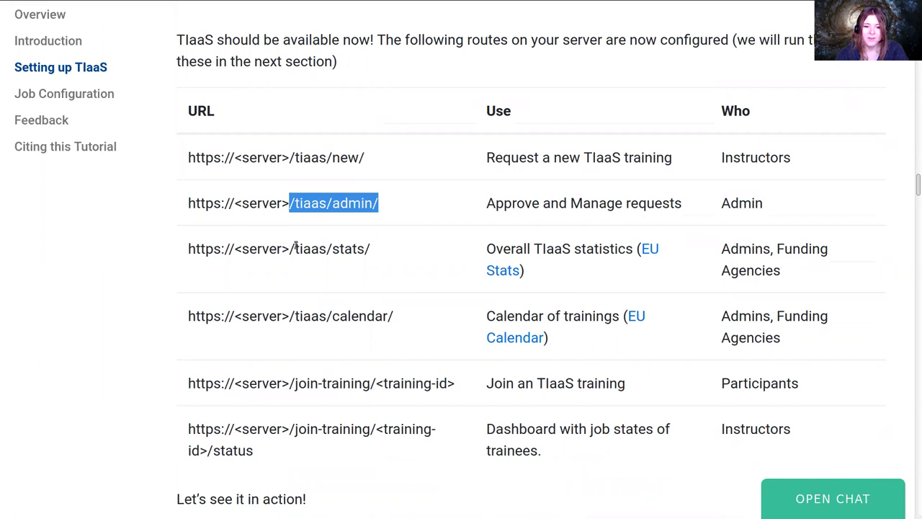
double_click(343, 248)
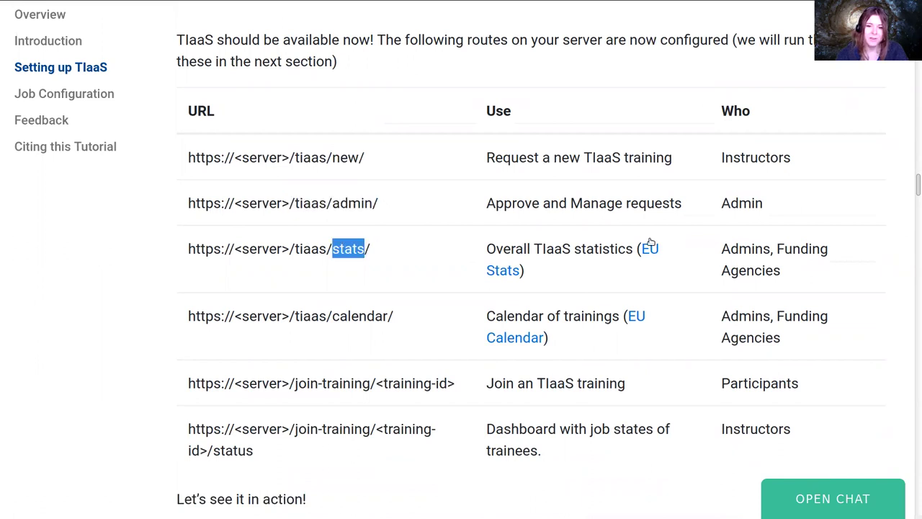
Open the EU Stats and EU Calendar links in new tabs and view the statistics page
right_click(506, 271)
click(526, 282)
right_click(514, 331)
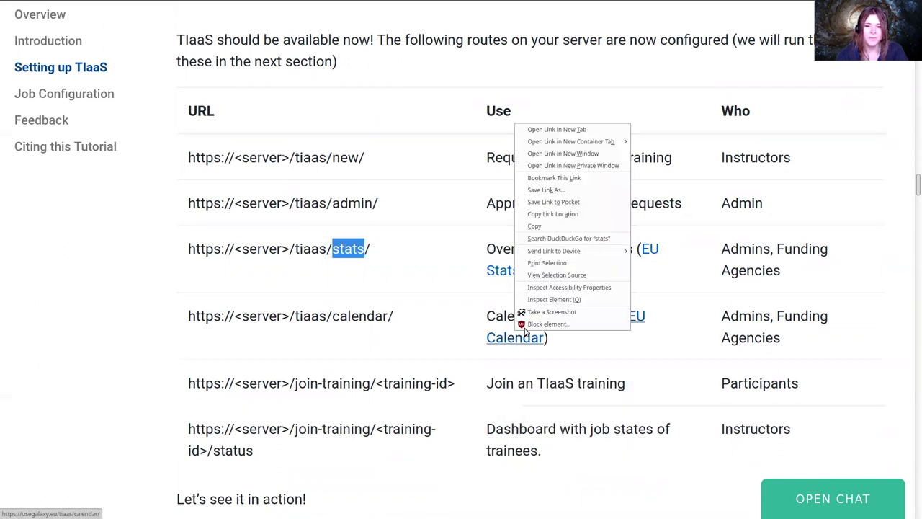
click(557, 130)
click(377, 245)
scroll(376, 245, down, 2)
key(ctrl+Tab)
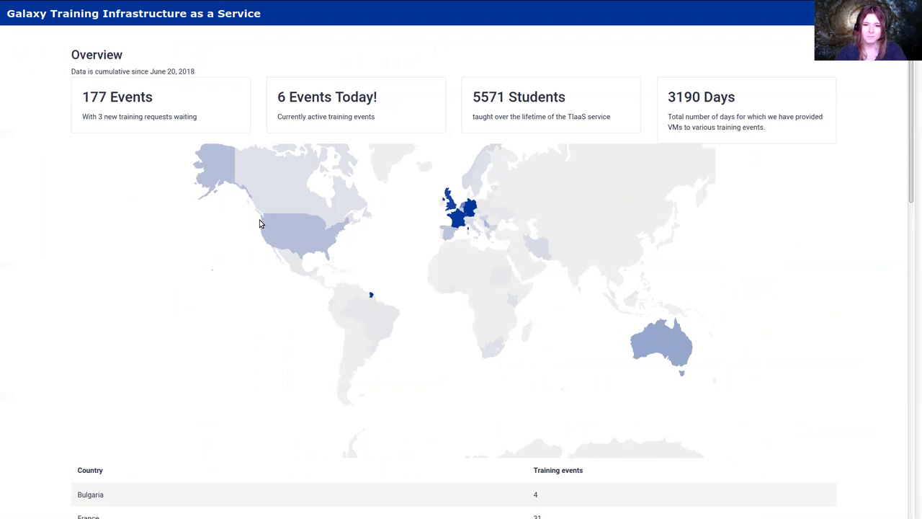
Zoom in on the TIaaS statistics page and highlight totals like 3190 Days and 5571 Students
key(ctrl+plus)
key(ctrl+plus)
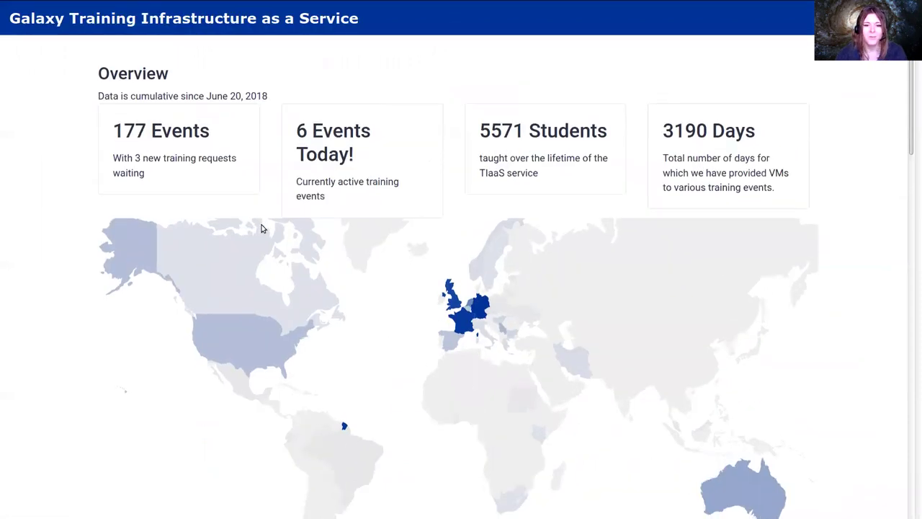
scroll(261, 228, down, 1)
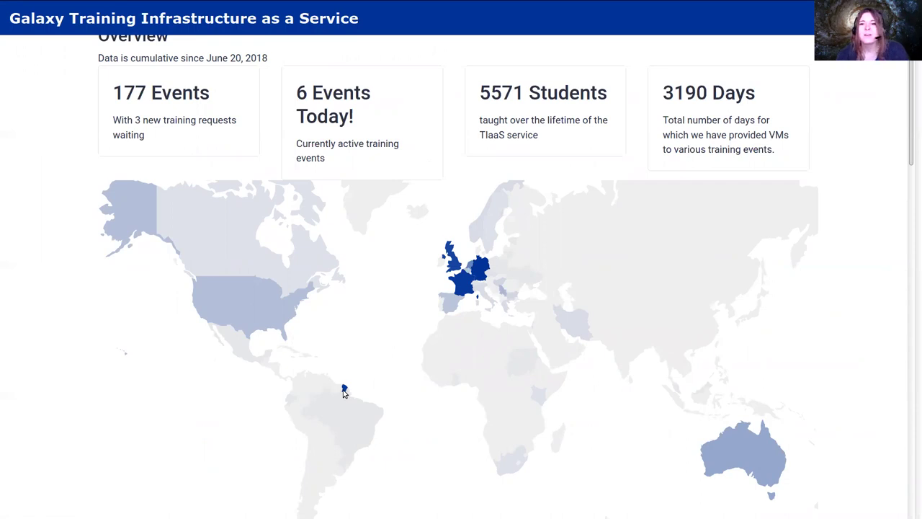
drag(778, 152, 664, 92)
click(668, 94)
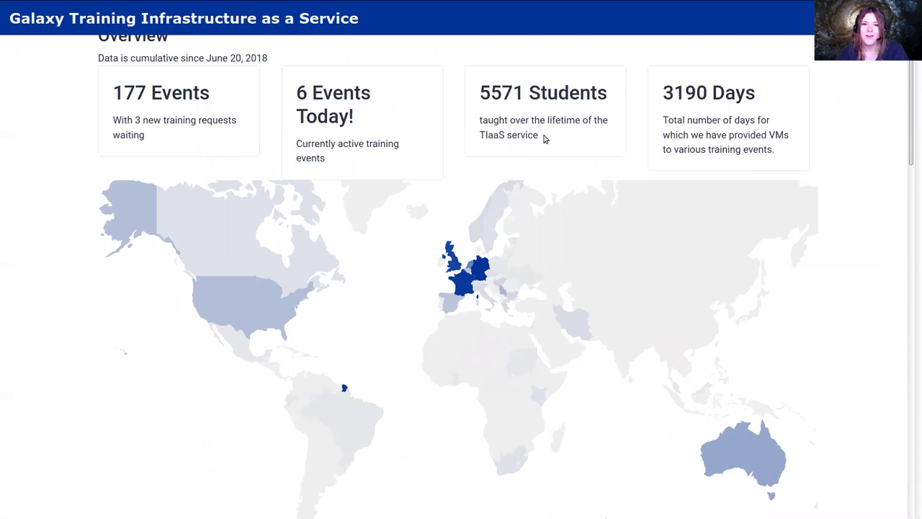
drag(533, 130, 493, 92)
click(483, 90)
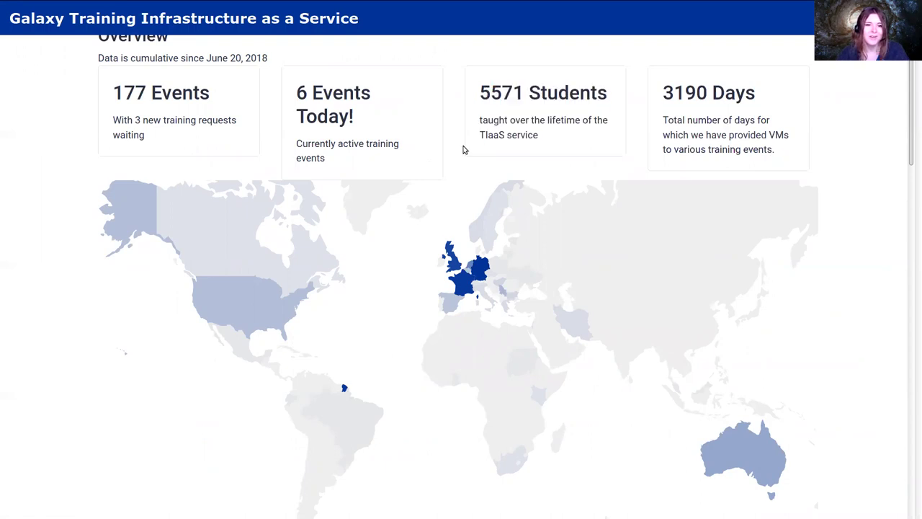
drag(356, 150, 297, 92)
click(297, 93)
Scroll through the remaining statistics and calendar, then close the tab to return to the tutorial
scroll(326, 102, down, 5)
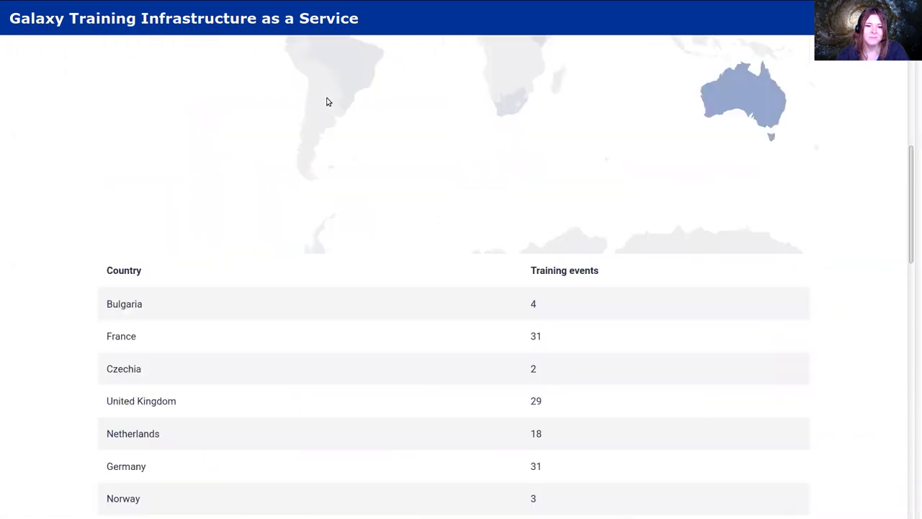
scroll(327, 102, down, 20)
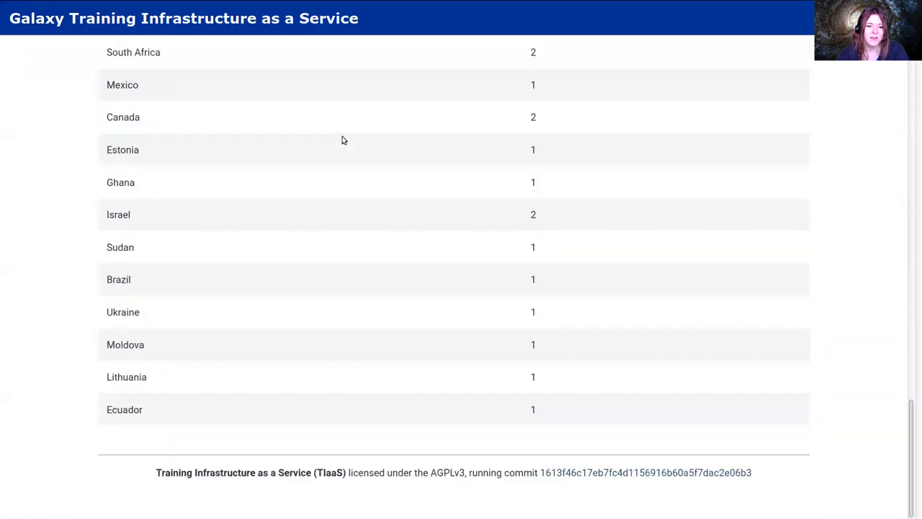
scroll(406, 197, up, 15)
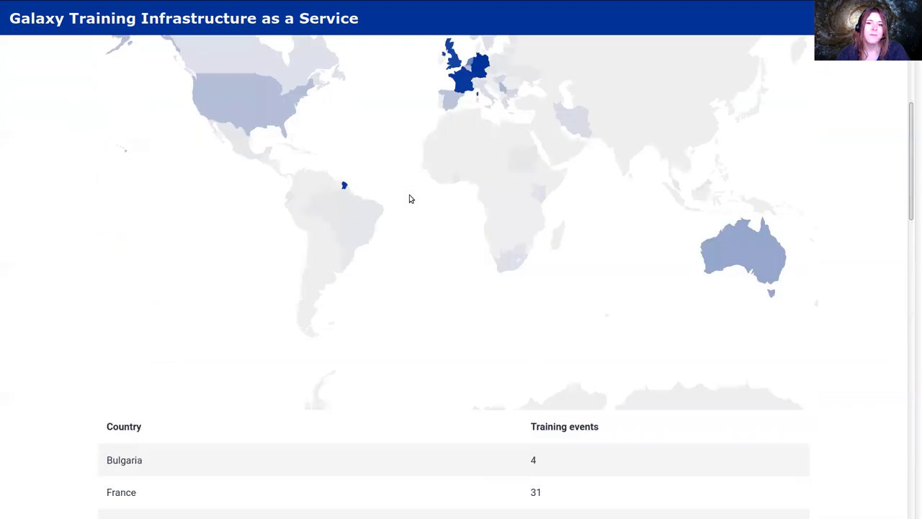
scroll(409, 198, up, 2)
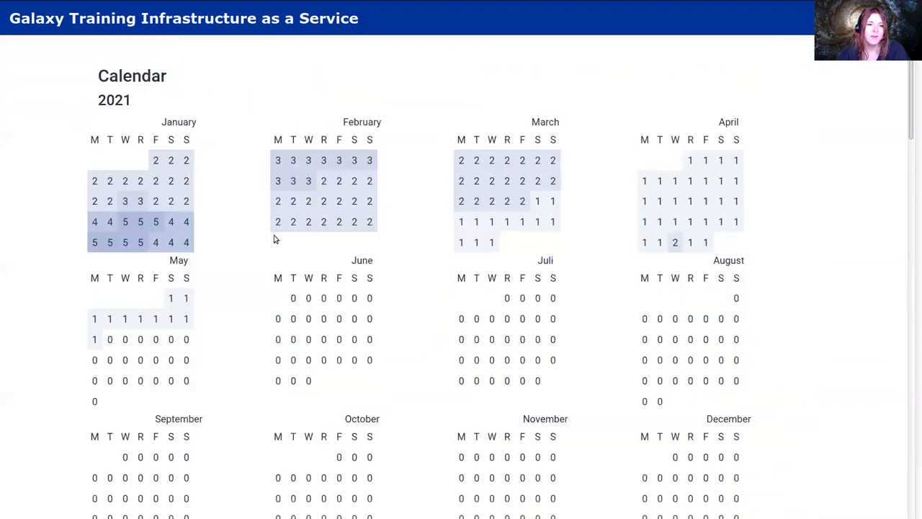
scroll(189, 241, down, 7)
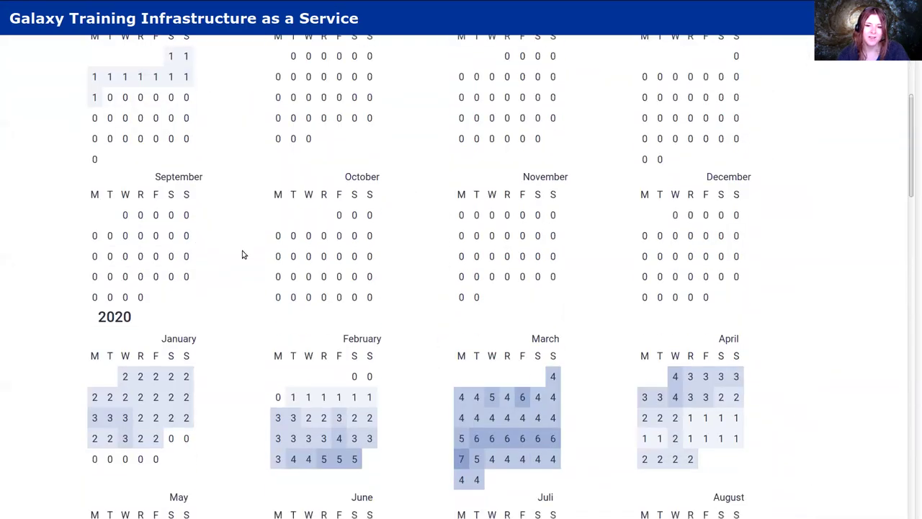
scroll(243, 254, down, 1)
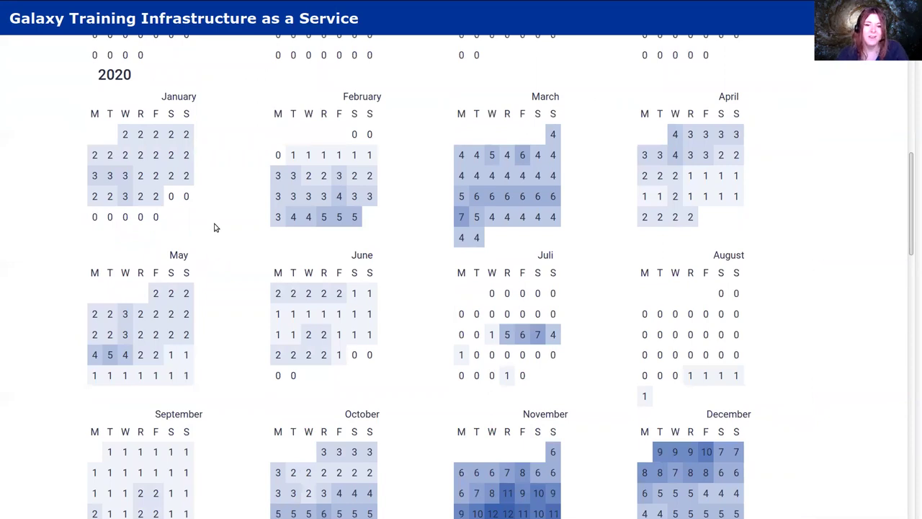
scroll(215, 223, down, 5)
scroll(570, 214, up, 3)
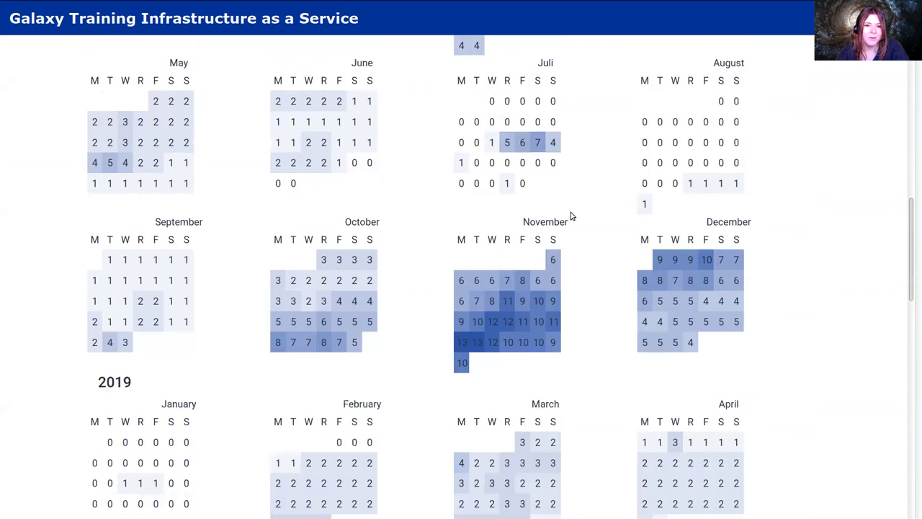
key(ctrl+w)
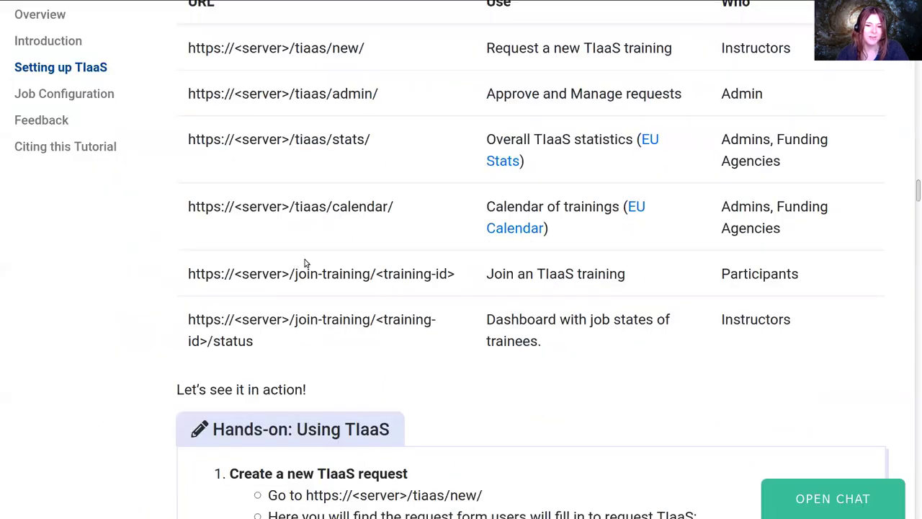
Check the Ansible playbook output for a PLAY RECAP with no failures
scroll(308, 258, down, 3)
key(alt+Tab)
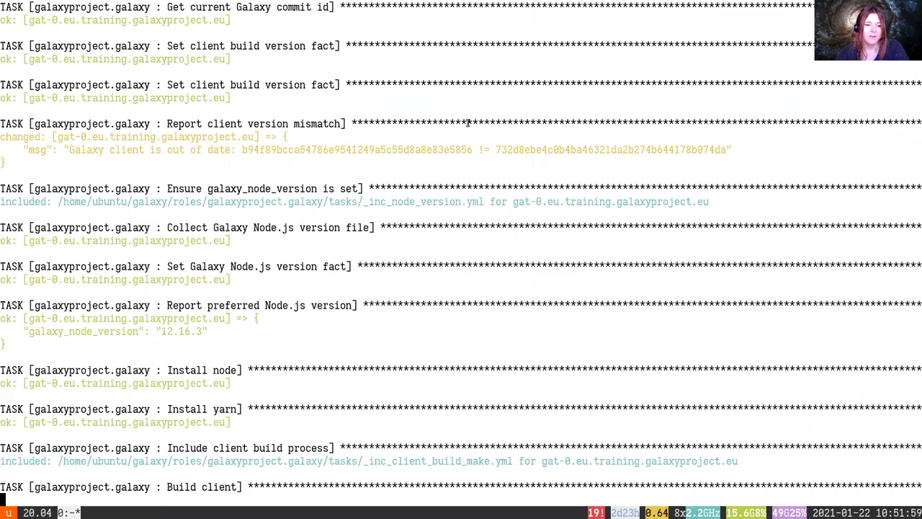
key(alt+Tab)
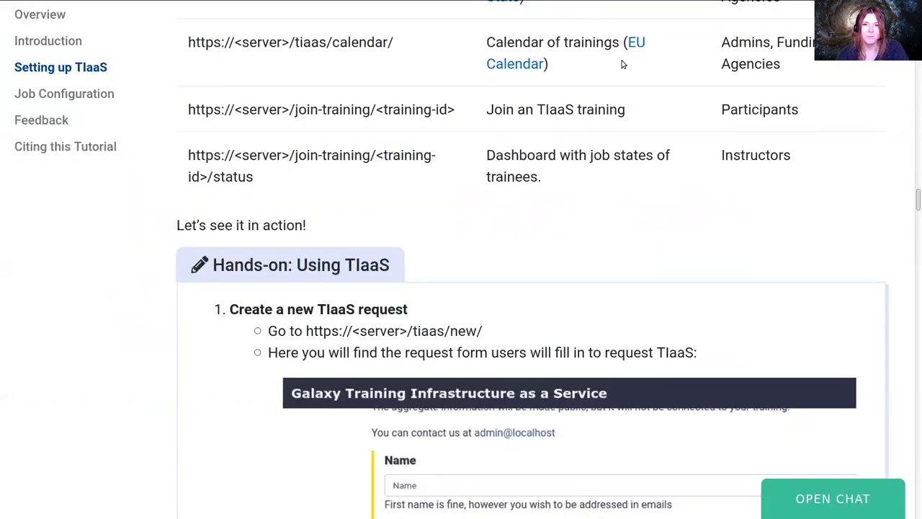
key(alt+Tab)
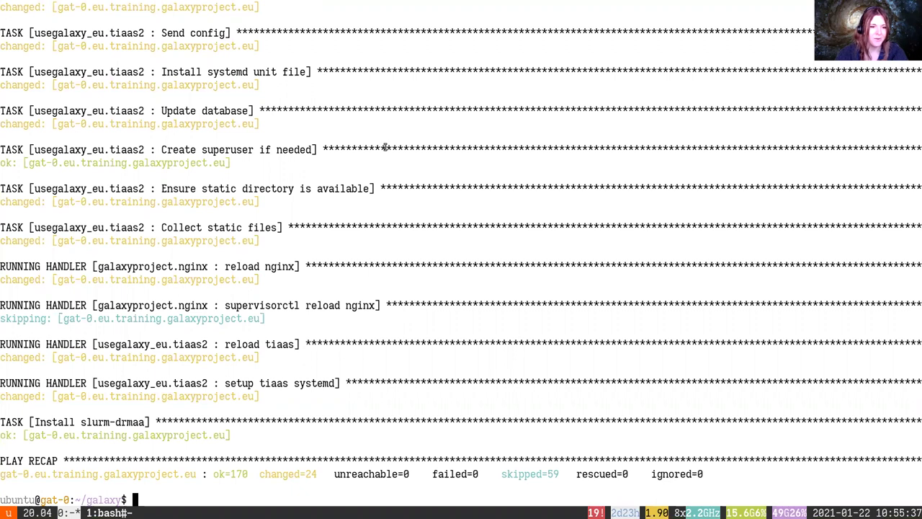
Run systemctl status on the tiaas service to confirm it is active, then go to Firefox
text(system)
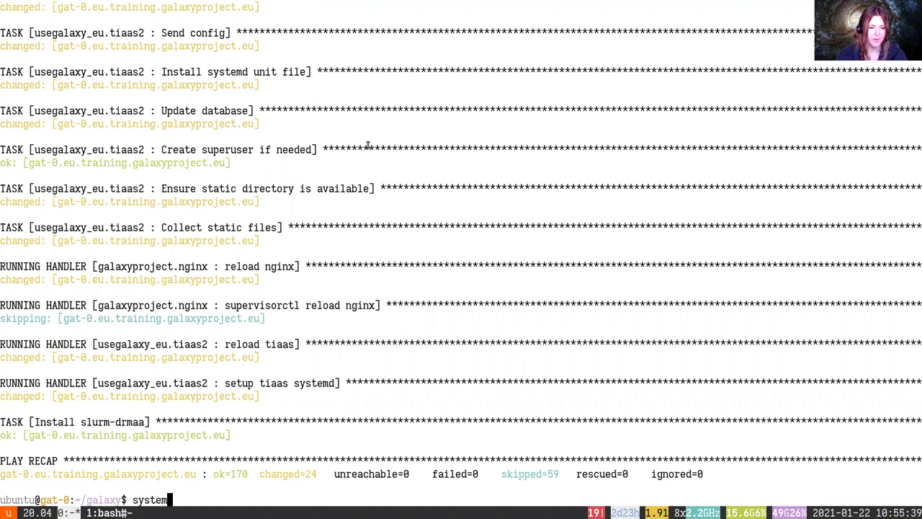
text(ctl status tiass2)
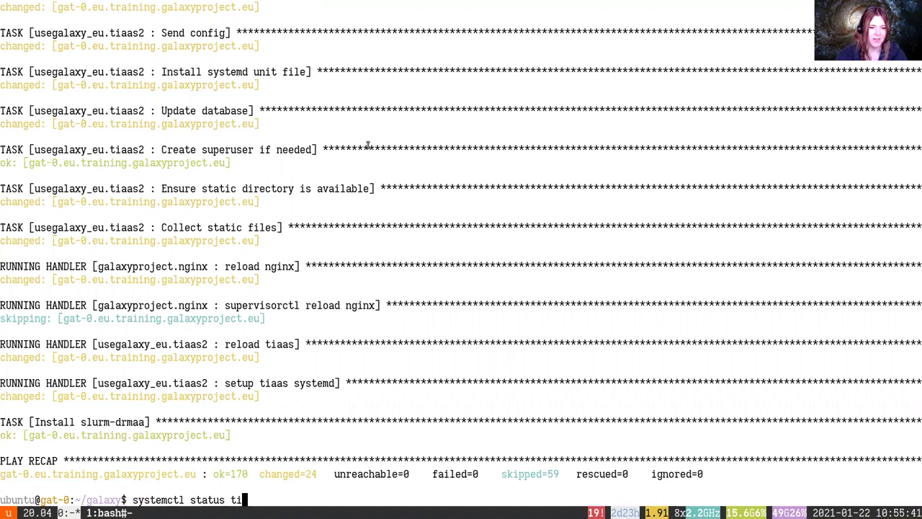
key(BackSpace)
key(BackSpace)
key(BackSpace)
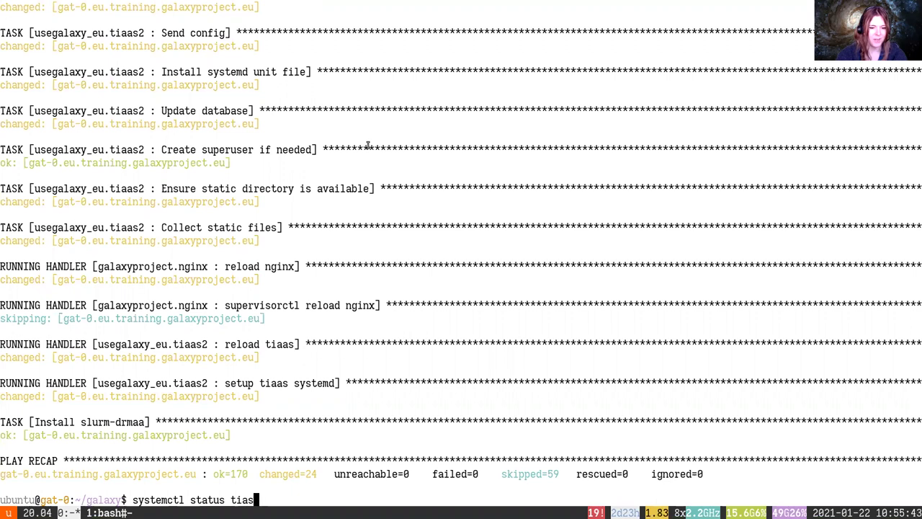
text(as)
key(Return)
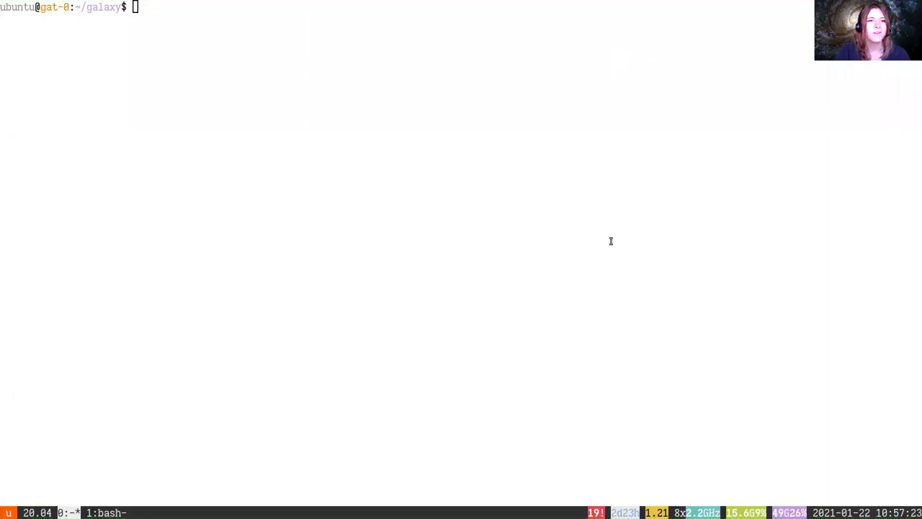
key(alt+Tab)
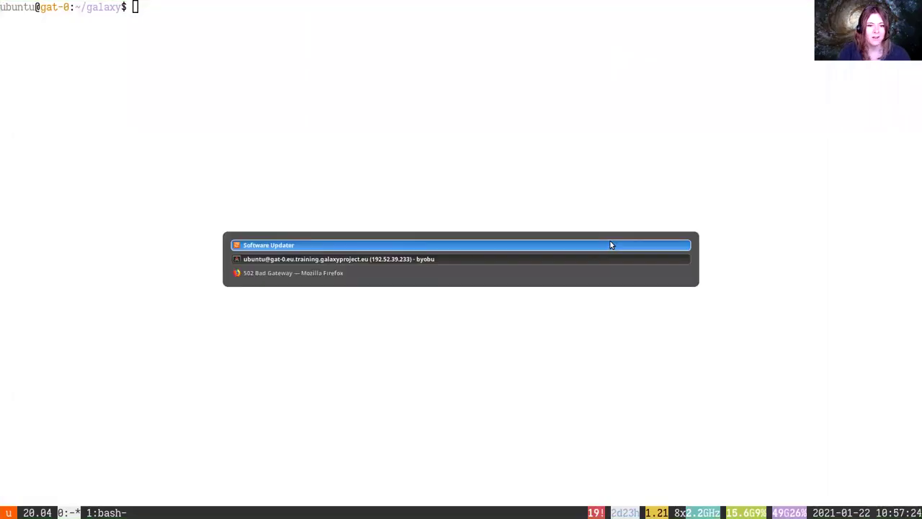
key(Down)
key(Return)
key(F5)
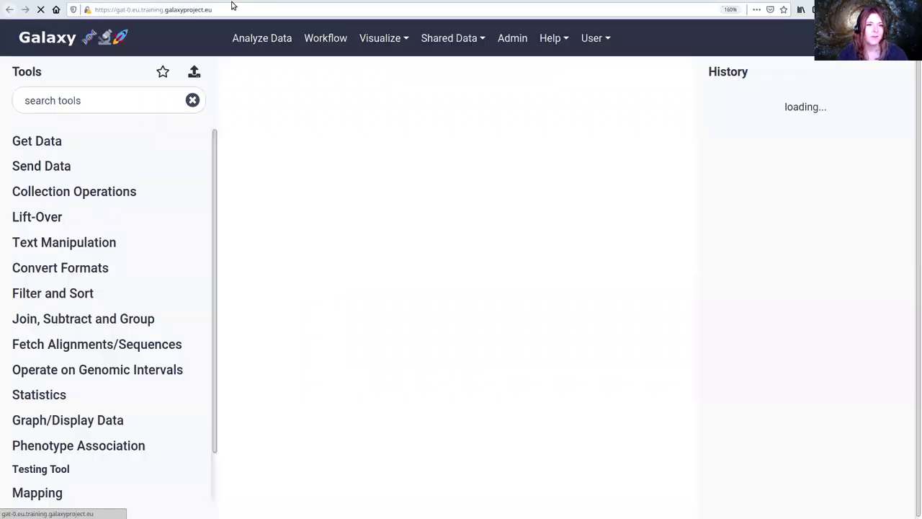
click(233, 11)
key(BackSpace)
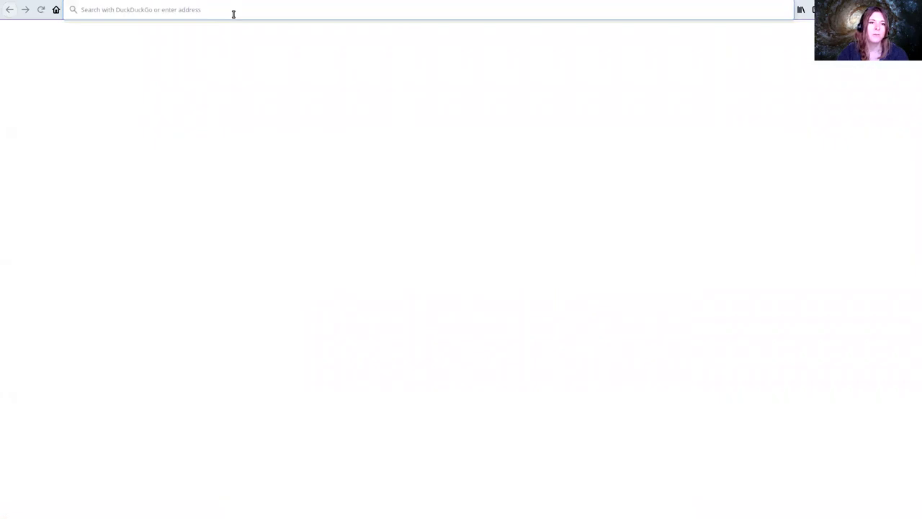
text(https://gat-0.eu.training.galaxyproject.eu/tiaas)
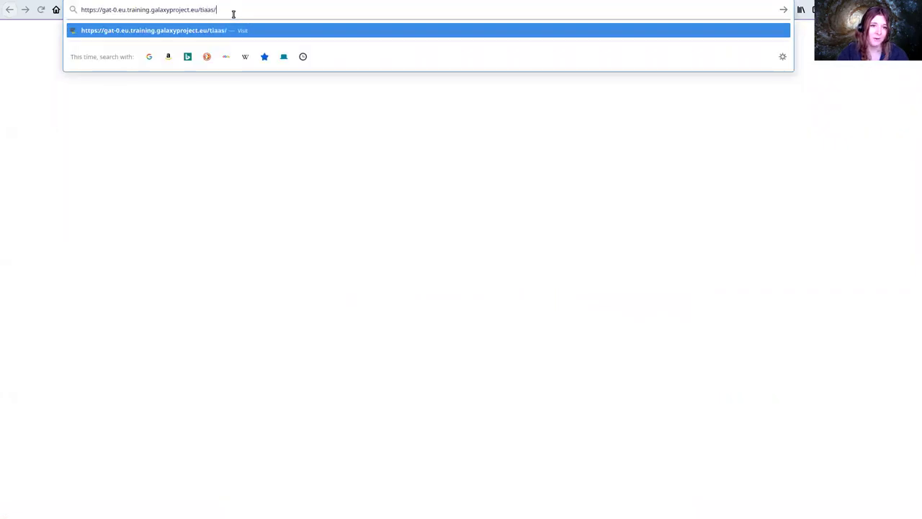
text(/)
key(Return)
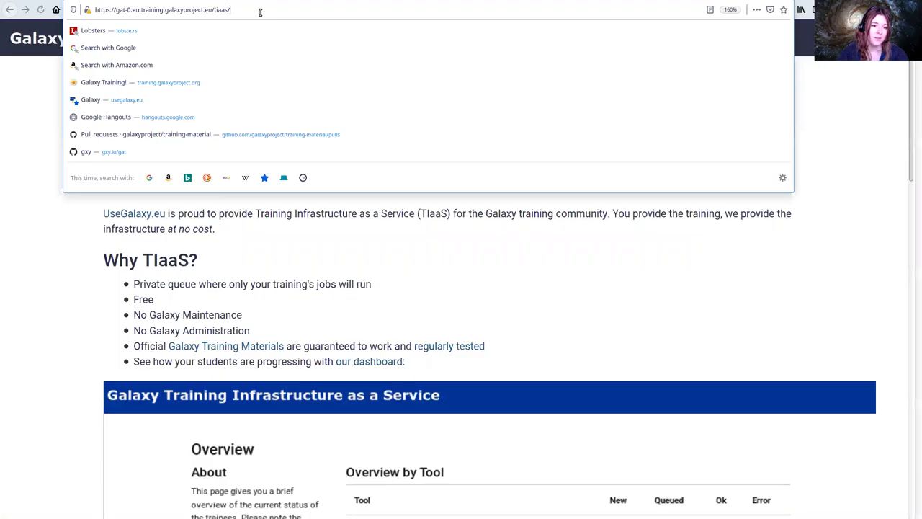
click(298, 293)
scroll(298, 292, down, 6)
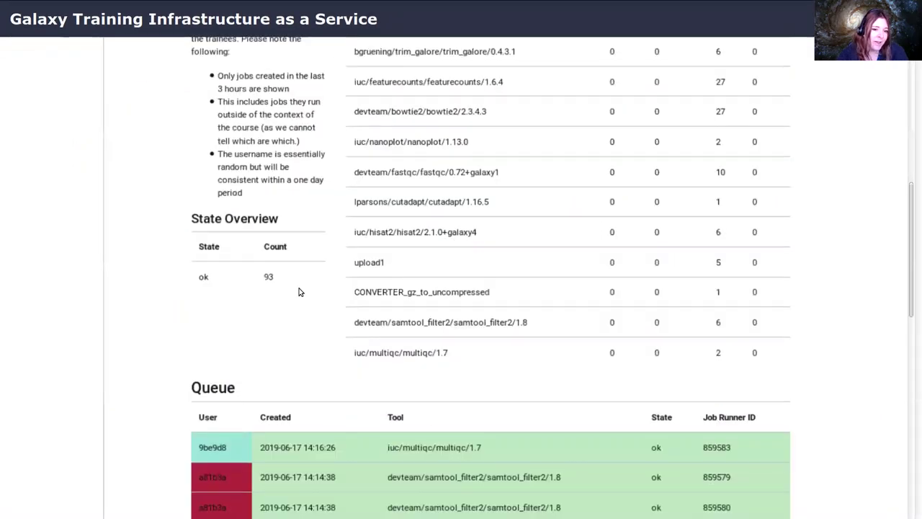
scroll(301, 292, down, 10)
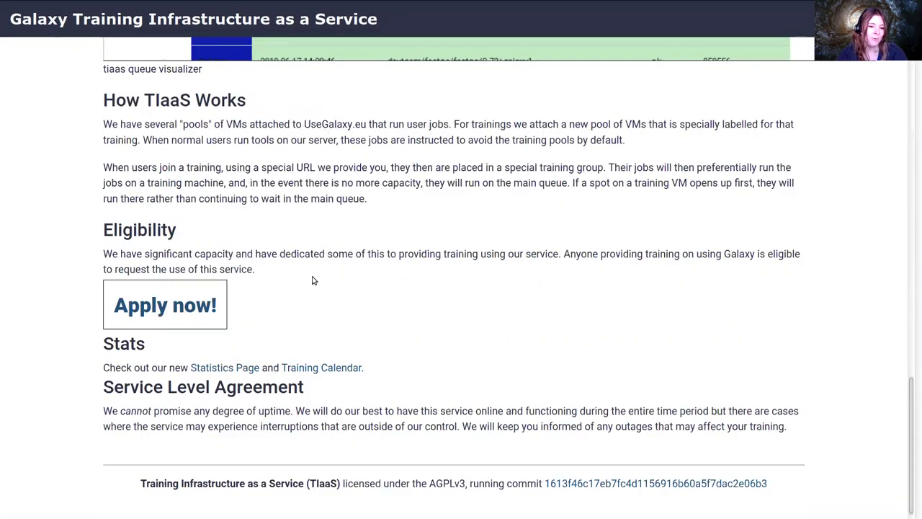
click(161, 303)
Read the request page intro, highlighting the default heading and the admin contact address
scroll(281, 282, down, 2)
scroll(280, 284, up, 2)
double_click(145, 72)
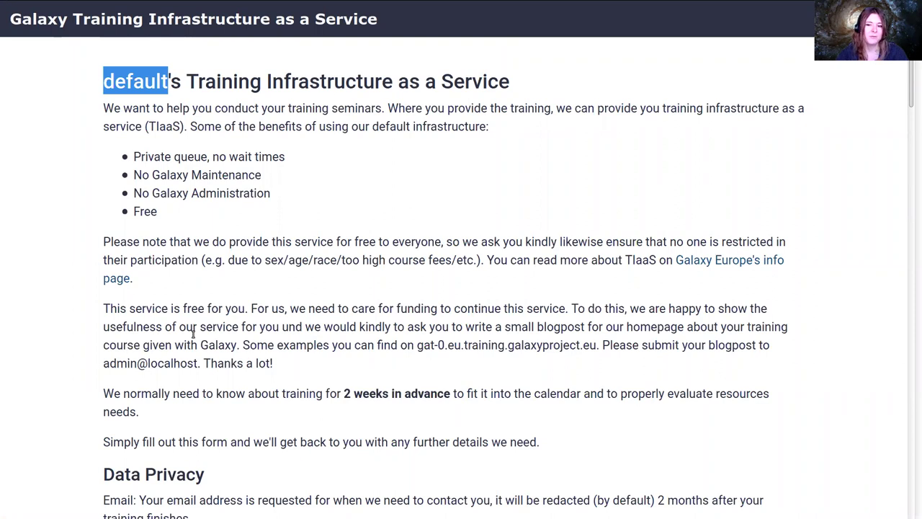
double_click(131, 363)
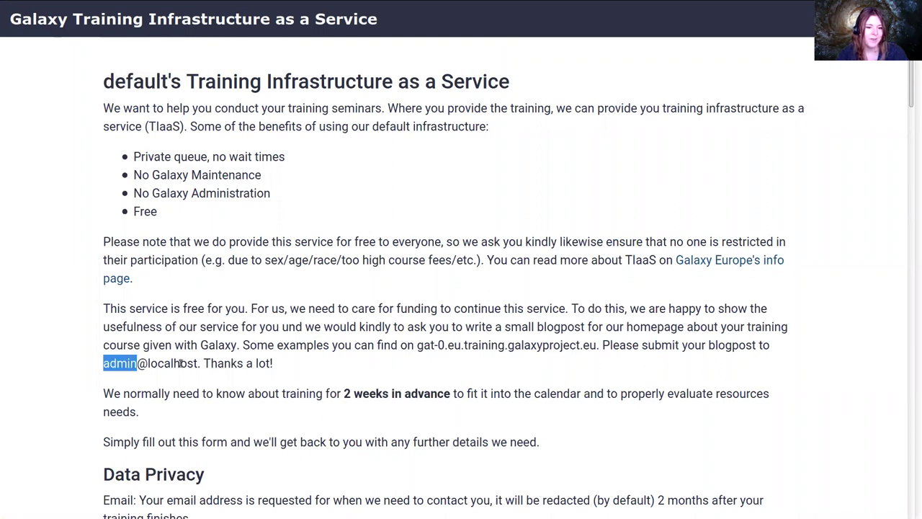
drag(132, 363, 199, 365)
scroll(237, 380, down, 1)
scroll(238, 380, down, 1)
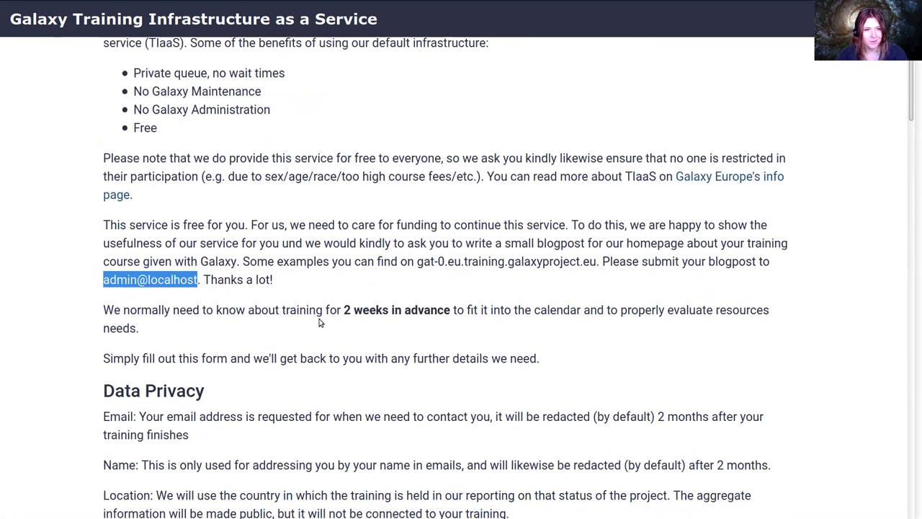
scroll(321, 323, down, 10)
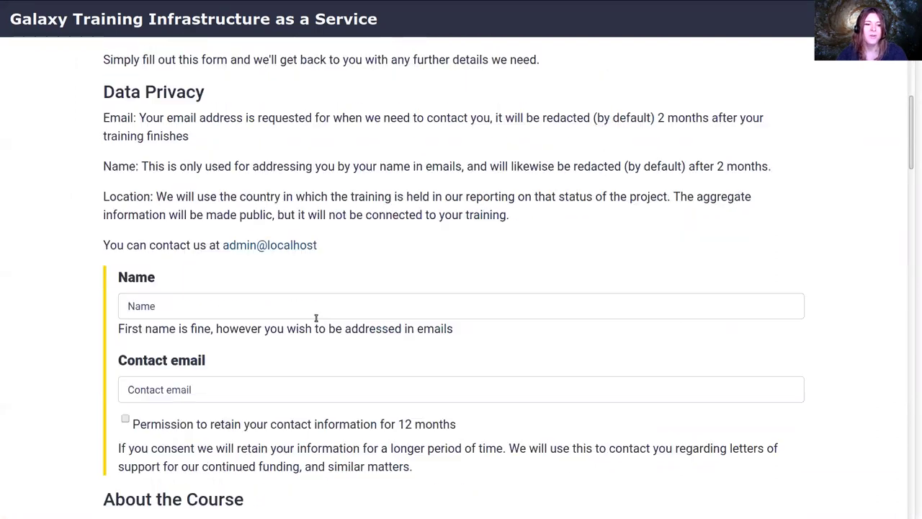
Enter the requester's name and accept the suggested contact email
click(170, 184)
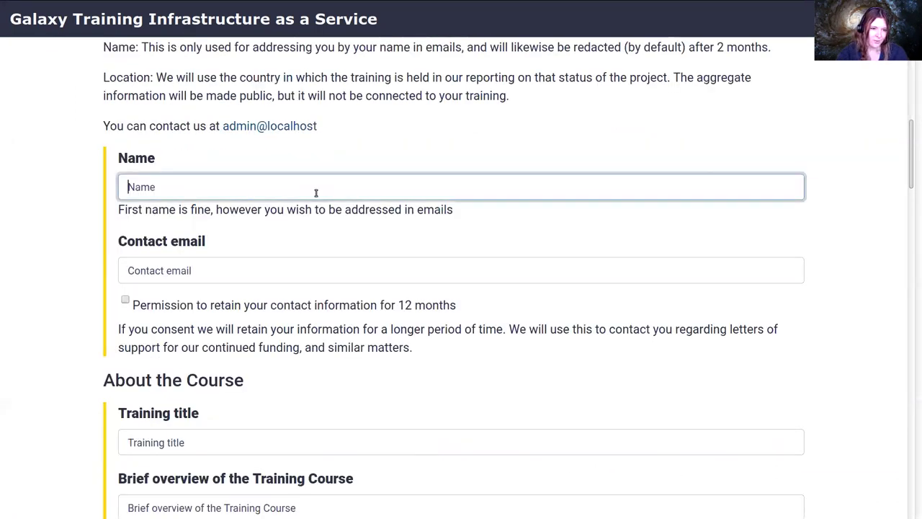
text(Helena)
key(Tab)
text(hel)
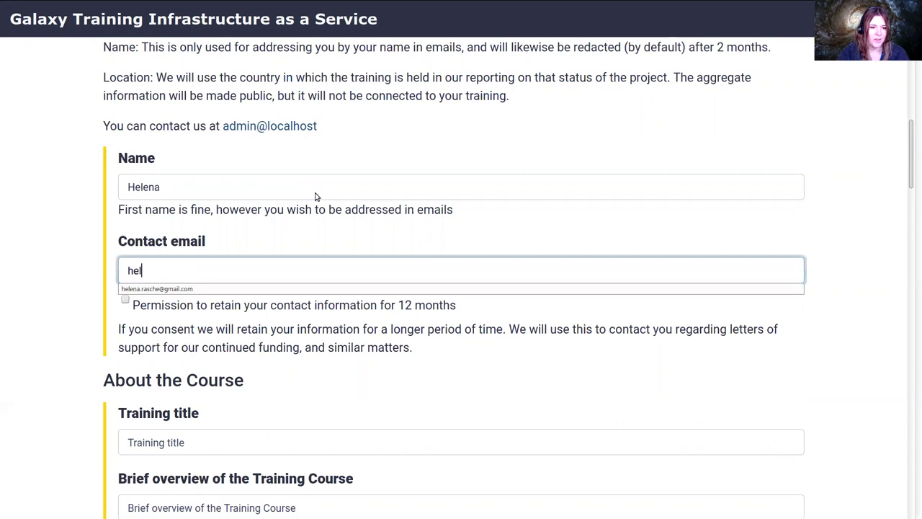
text(ena)
key(Down)
key(Return)
Set the training title to GAT and the overview to 'aome admin training'
scroll(292, 283, down, 3)
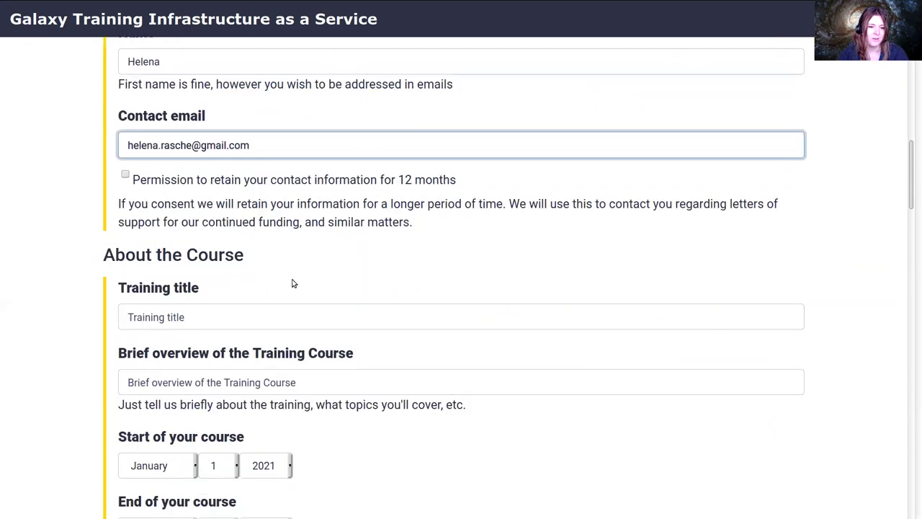
click(270, 317)
text(Testing)
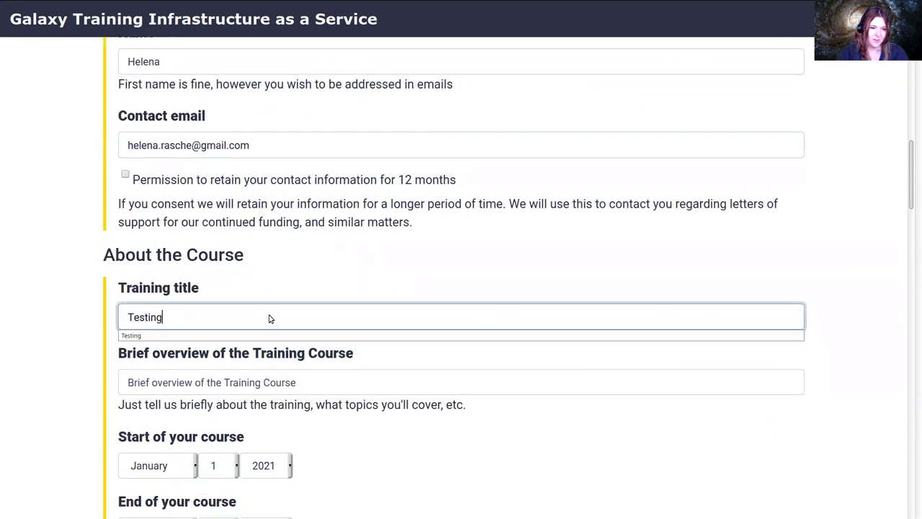
key(BackSpace)
key(BackSpace)
key(BackSpace)
key(BackSpace)
key(BackSpace)
key(BackSpace)
key(BackSpace)
text(GAT)
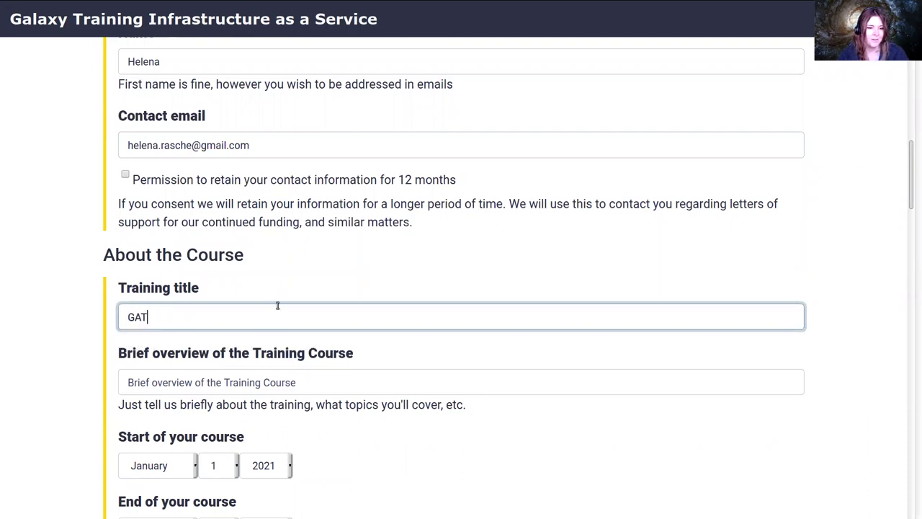
scroll(278, 305, down, 3)
click(301, 171)
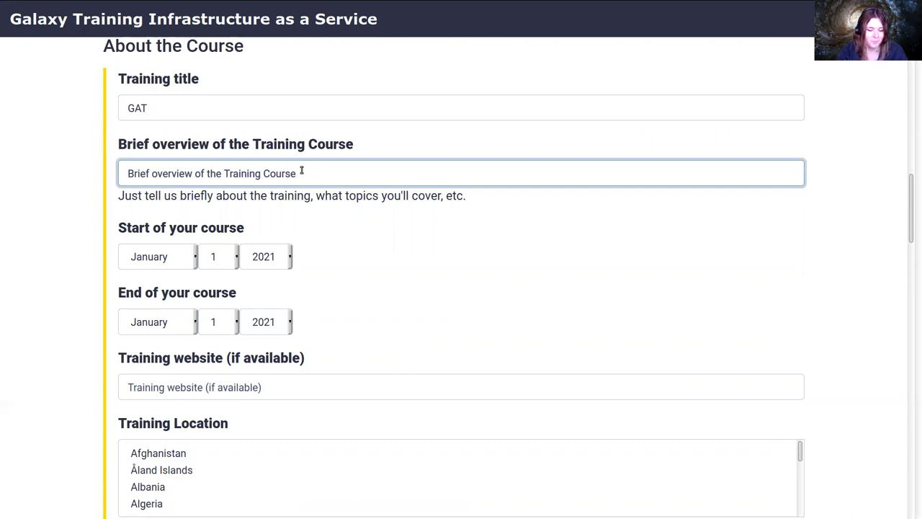
text(a)
text(ome admin training)
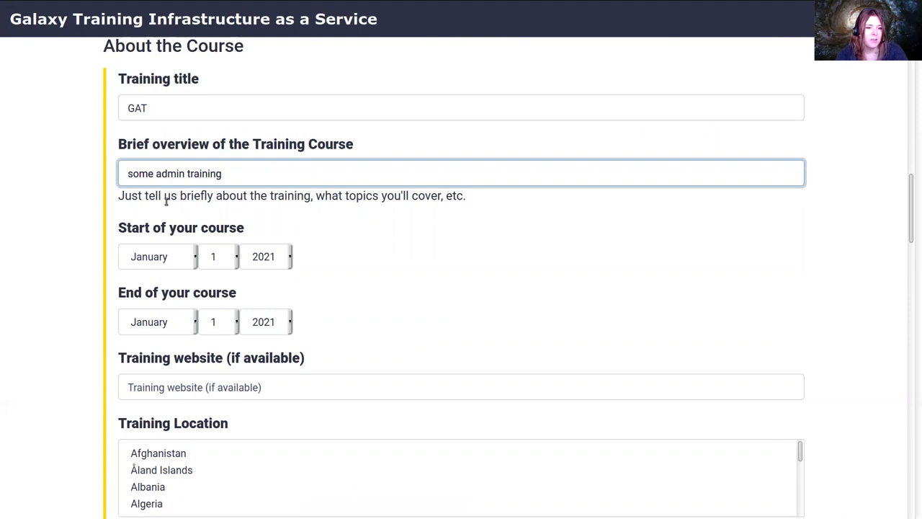
Choose 2022 as the course end year and Netherlands as the training location
scroll(214, 228, down, 2)
click(268, 238)
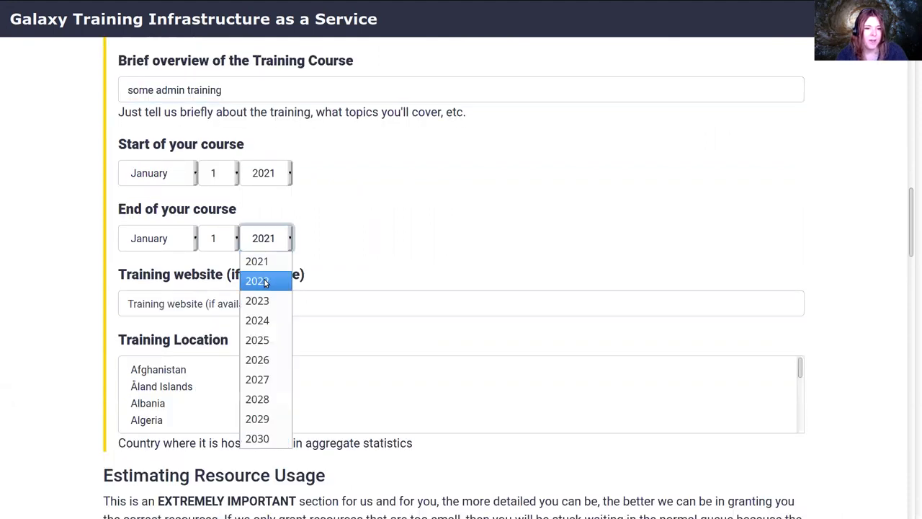
click(265, 282)
scroll(346, 270, down, 1)
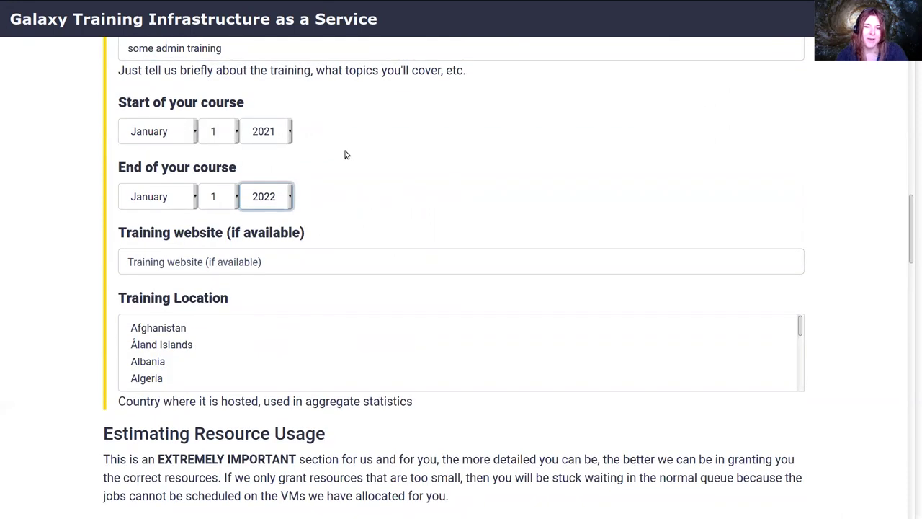
click(300, 252)
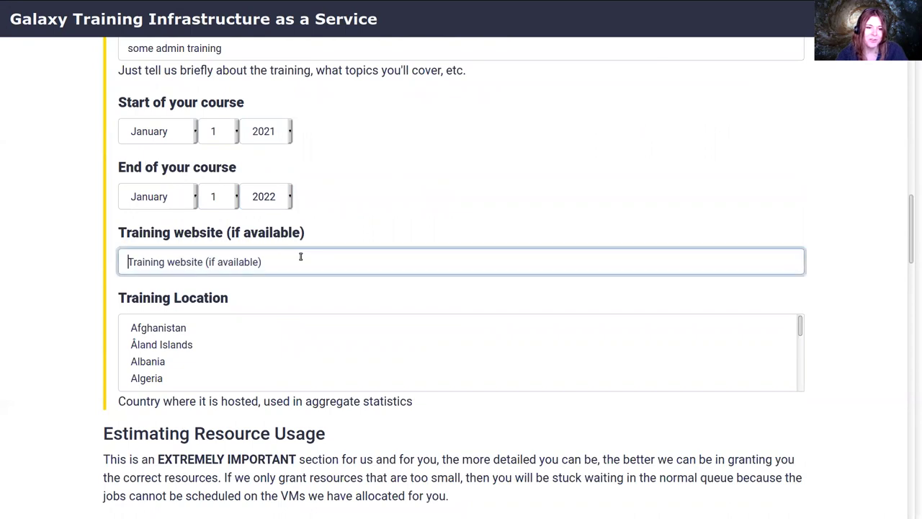
scroll(292, 309, down, 1)
click(250, 320)
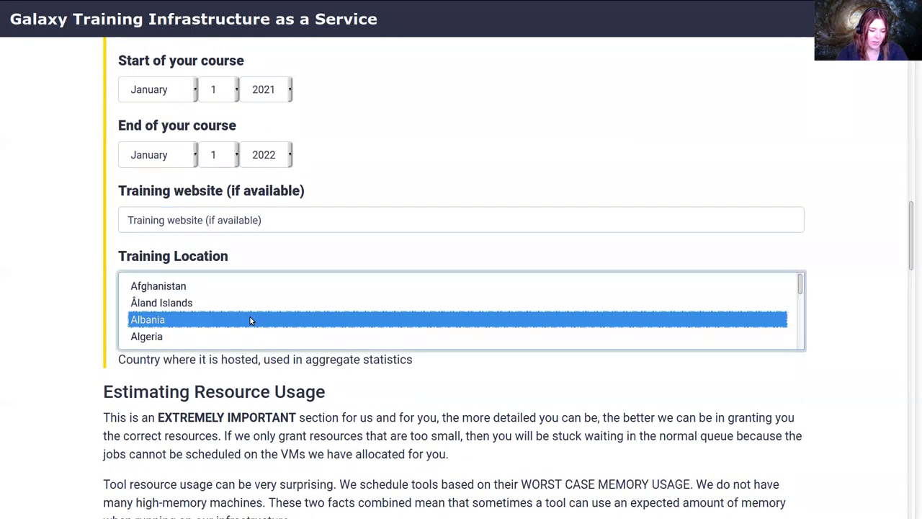
text(net)
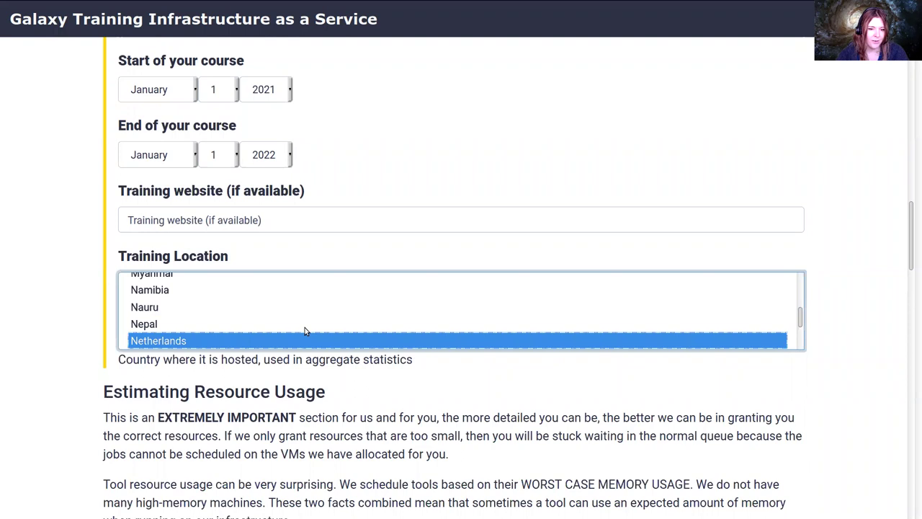
scroll(288, 364, down, 1)
click(287, 360)
scroll(288, 356, down, 5)
scroll(223, 251, up, 2)
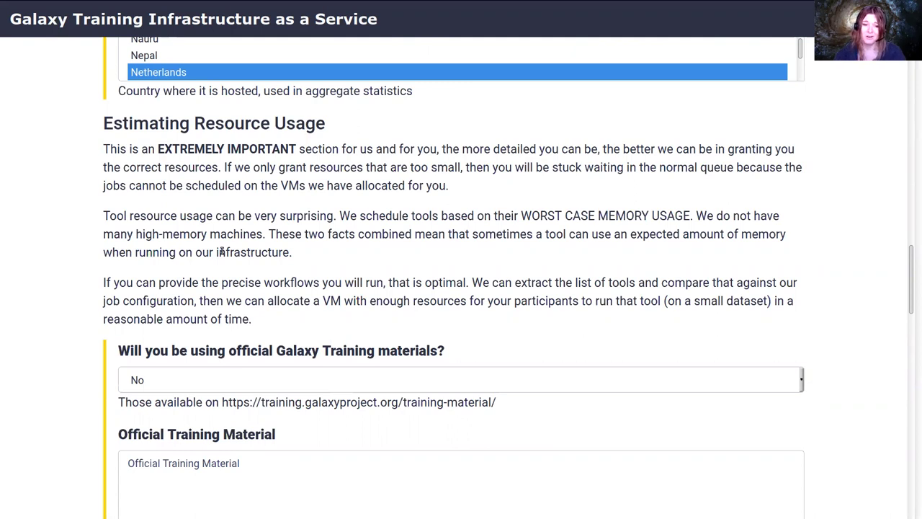
Answer No to using official Galaxy Training materials
scroll(196, 205, down, 3)
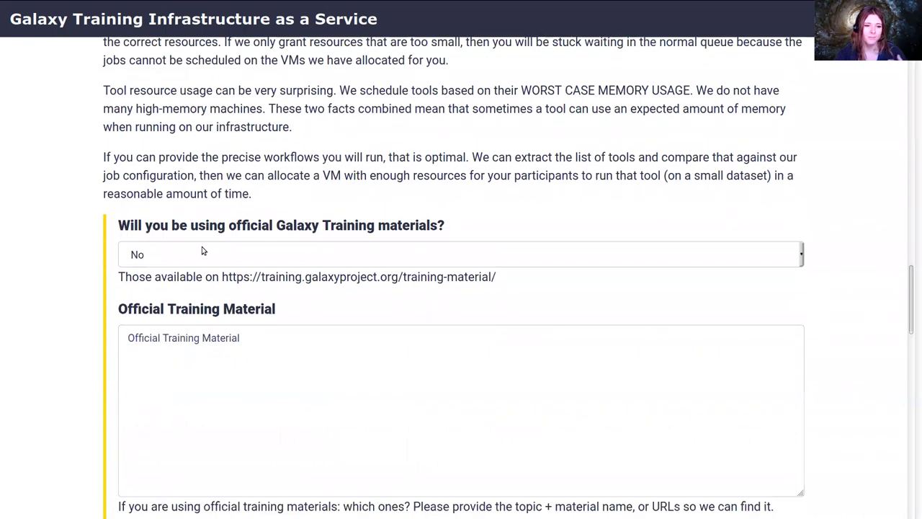
click(202, 246)
click(202, 278)
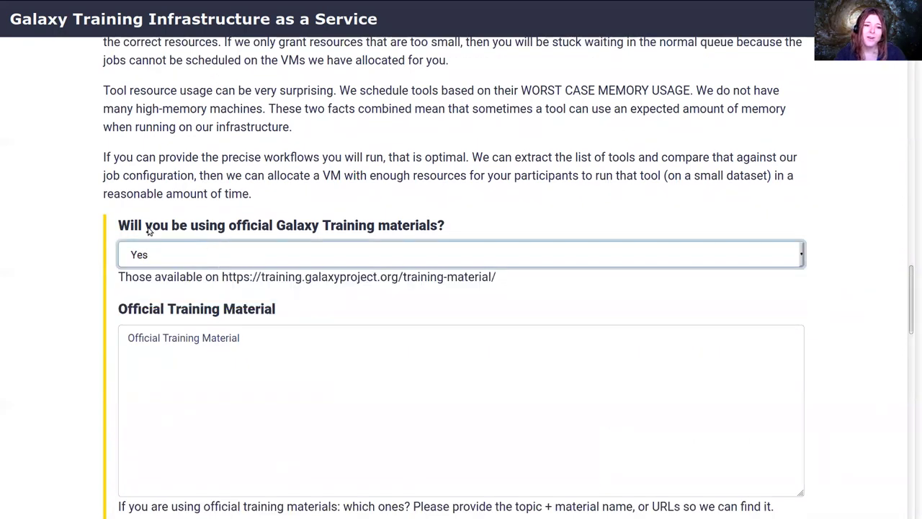
click(201, 256)
click(206, 297)
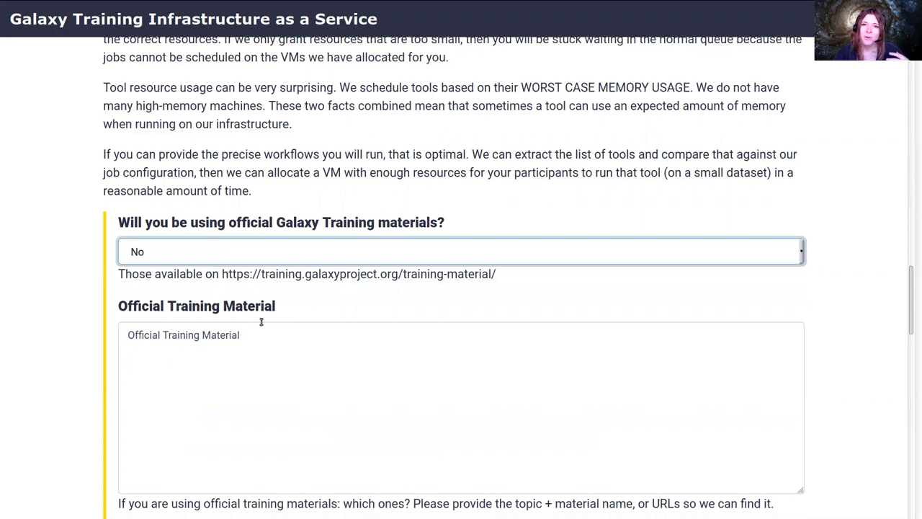
Copy the TIaaS tutorial's URL and paste it into Official Training Material
scroll(264, 329, down, 3)
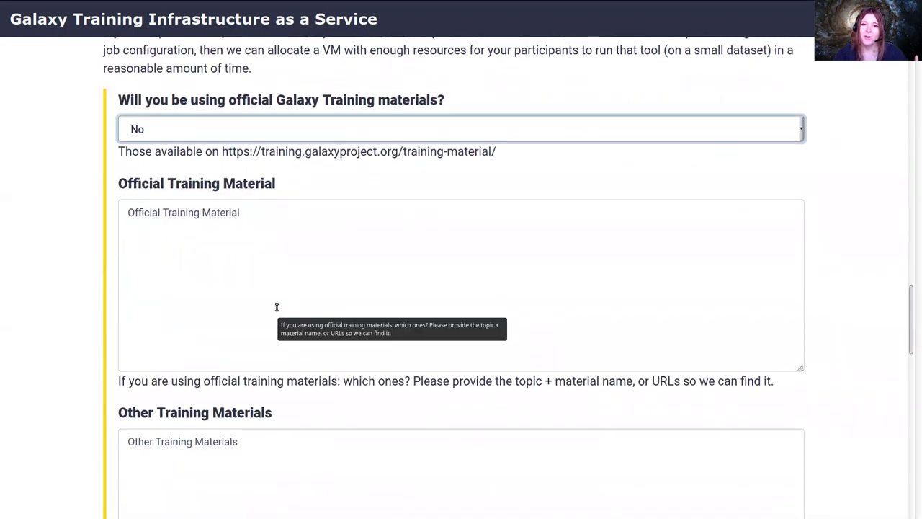
click(299, 295)
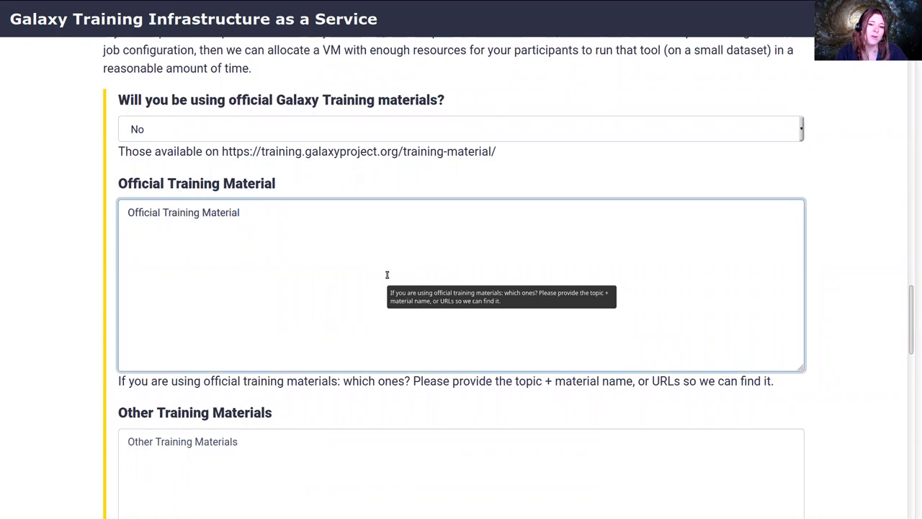
key(ctrl+Tab)
key(ctrl+l)
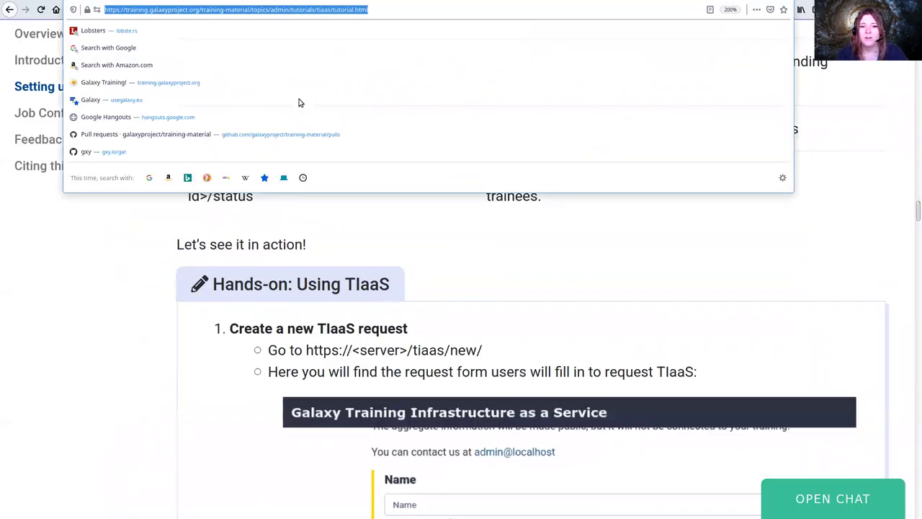
key(ctrl+c)
key(ctrl+Tab)
key(ctrl+Tab)
key(ctrl+v)
key(ctrl+b)
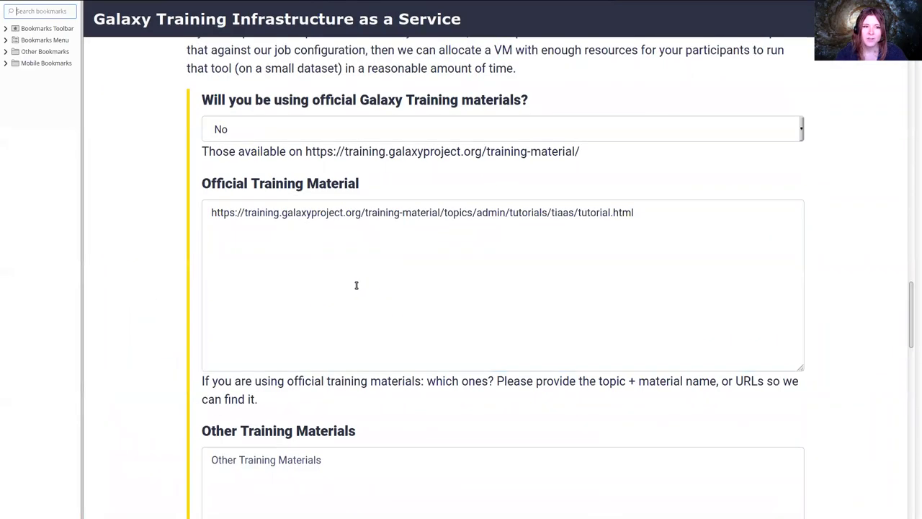
key(ctrl+b)
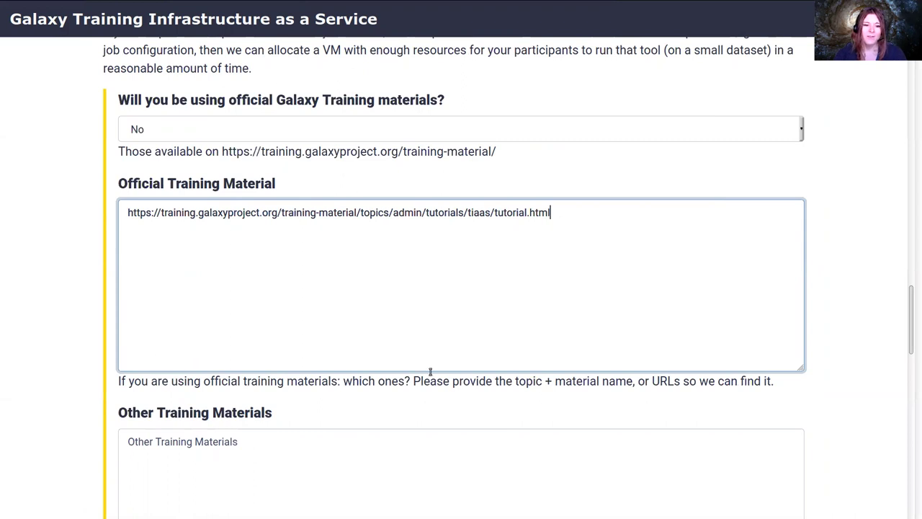
Enter 20 expected attendees and the training identifier gat
scroll(422, 344, down, 5)
scroll(430, 372, down, 1)
click(294, 290)
text(20)
scroll(335, 404, down, 3)
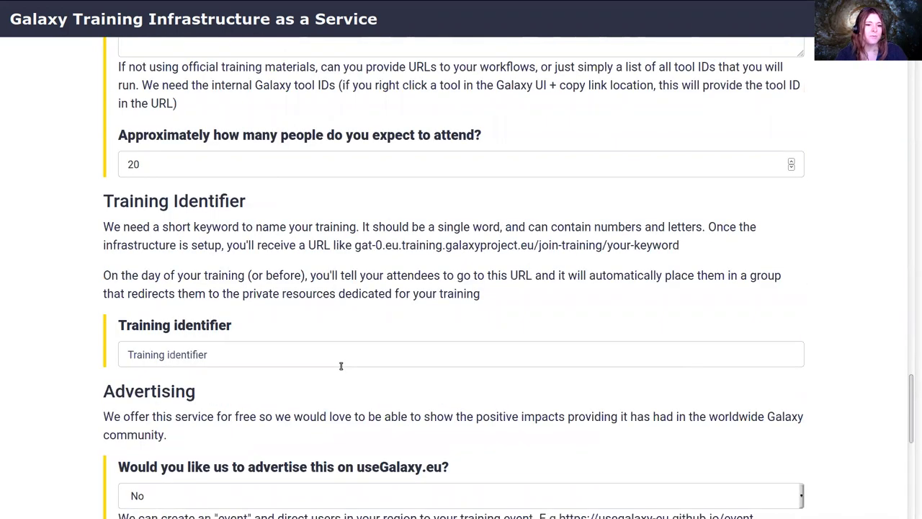
click(249, 274)
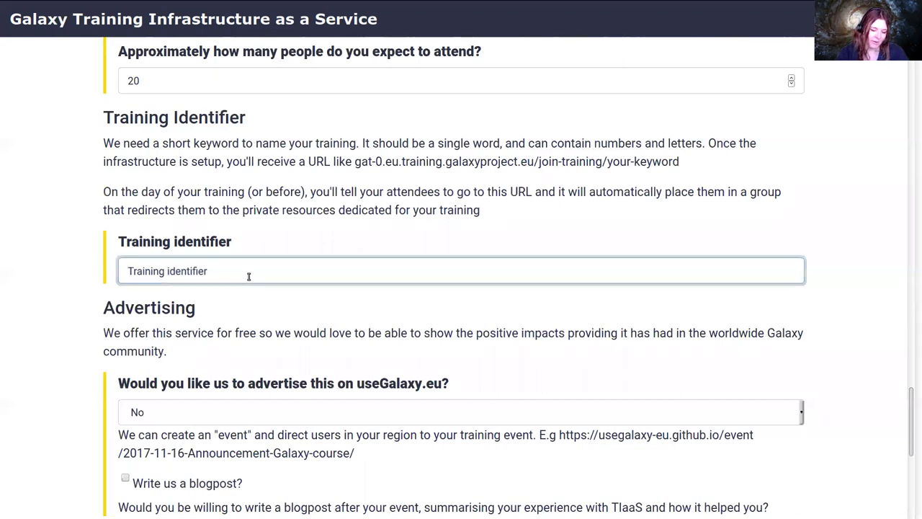
text(gat)
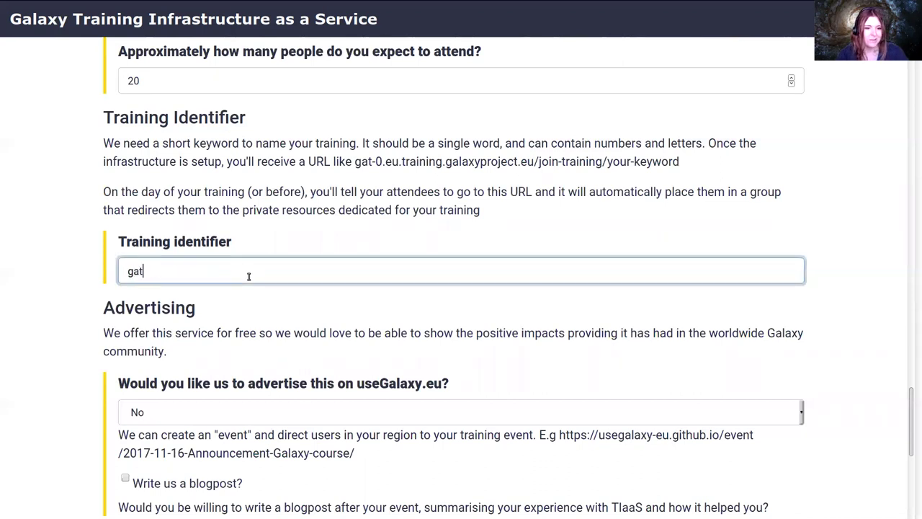
Submit the training request to get the registration confirmation
scroll(281, 251, down, 3)
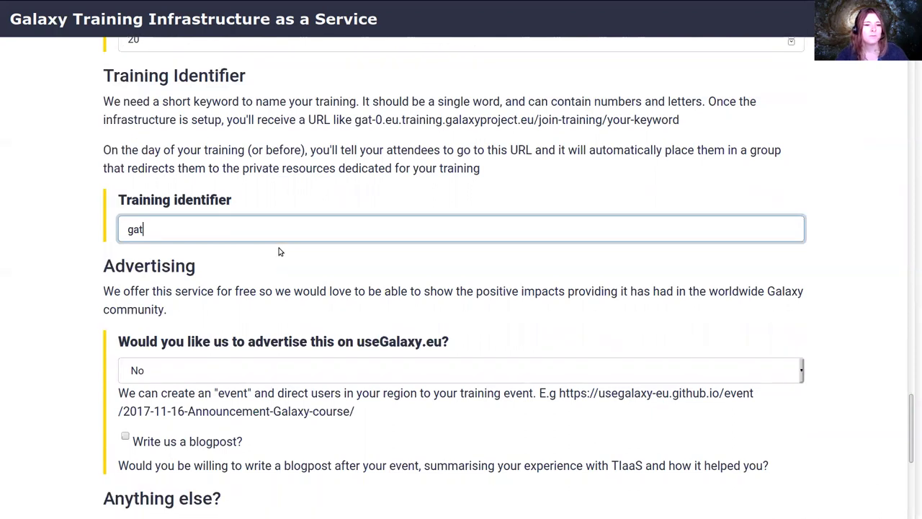
click(247, 180)
click(243, 252)
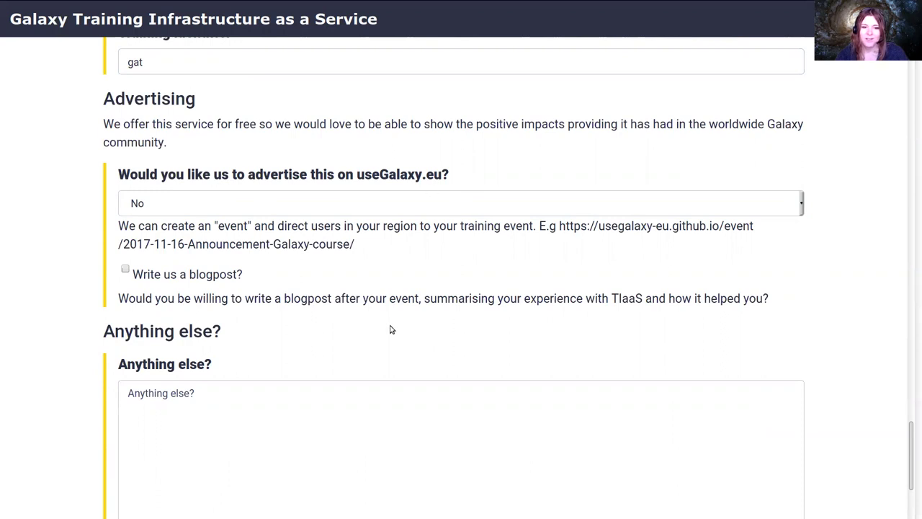
scroll(383, 325, down, 2)
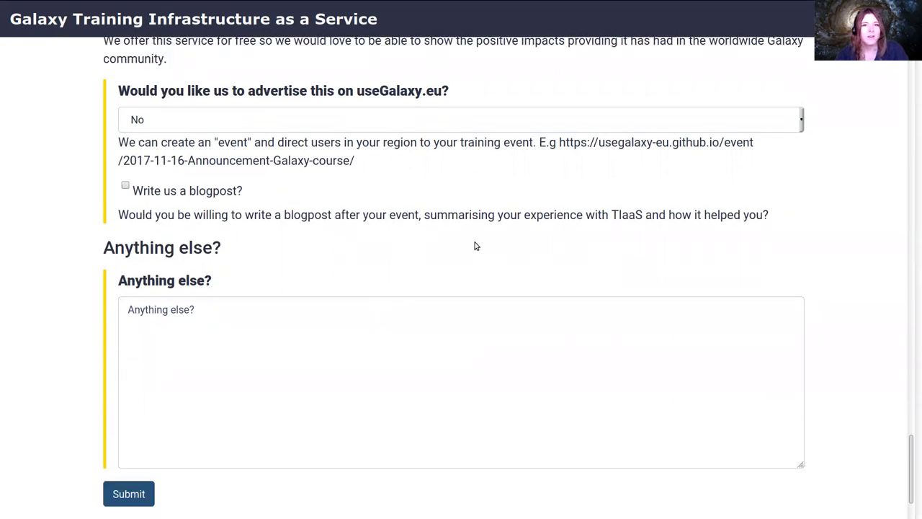
scroll(358, 326, down, 2)
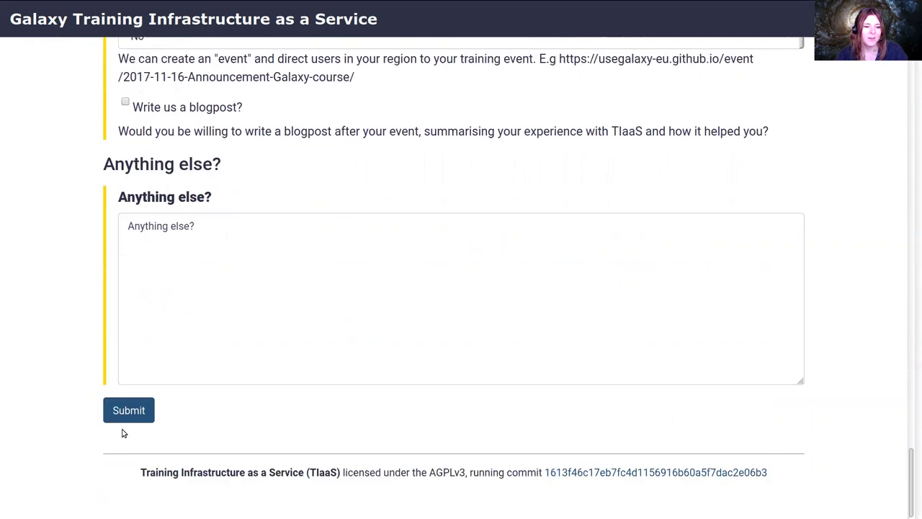
click(126, 410)
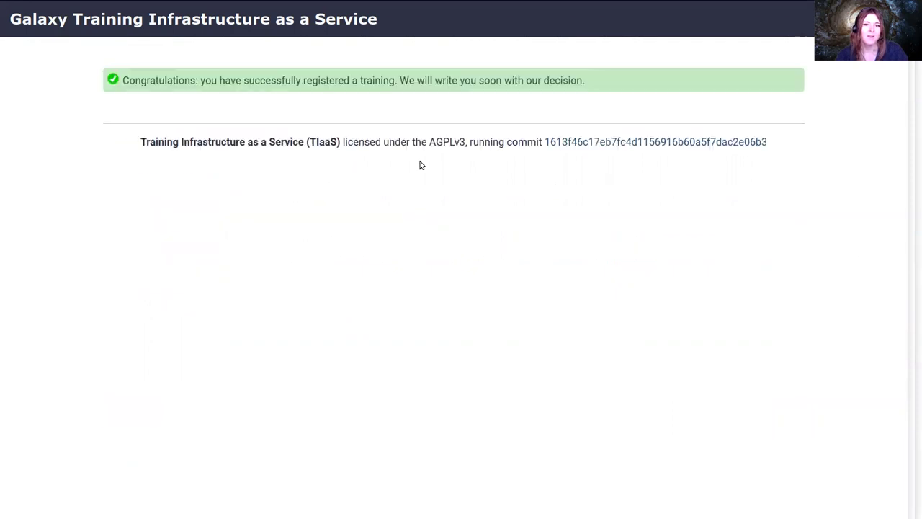
Load the TIaaS Django admin page by ending the address with admin/
drag(124, 80, 552, 69)
click(552, 69)
mouse_move(252, 6)
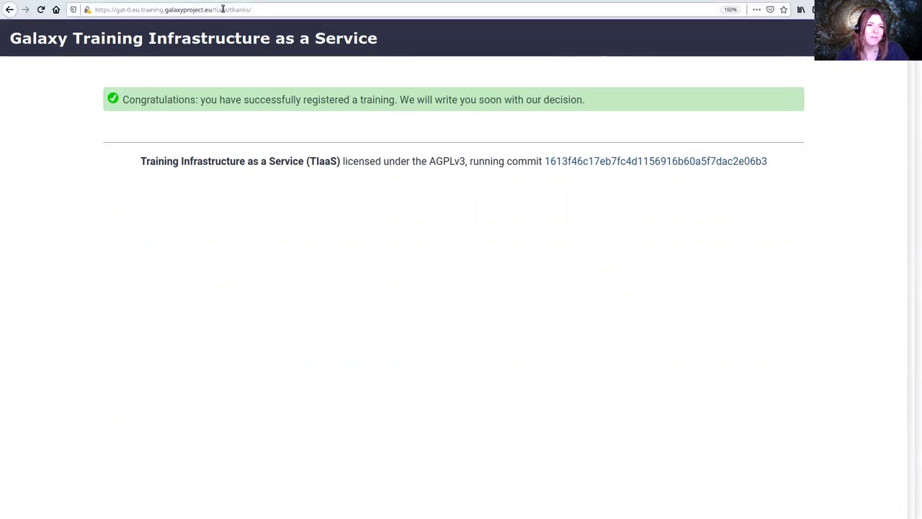
drag(230, 9, 270, 6)
text(admin/)
key(Return)
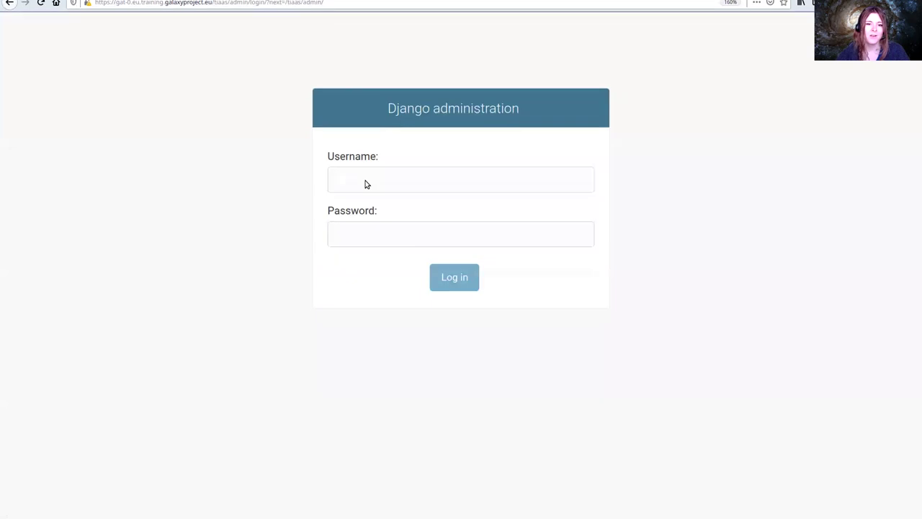
Enter the admin username and the password on the Django login form
click(366, 183)
text(admin)
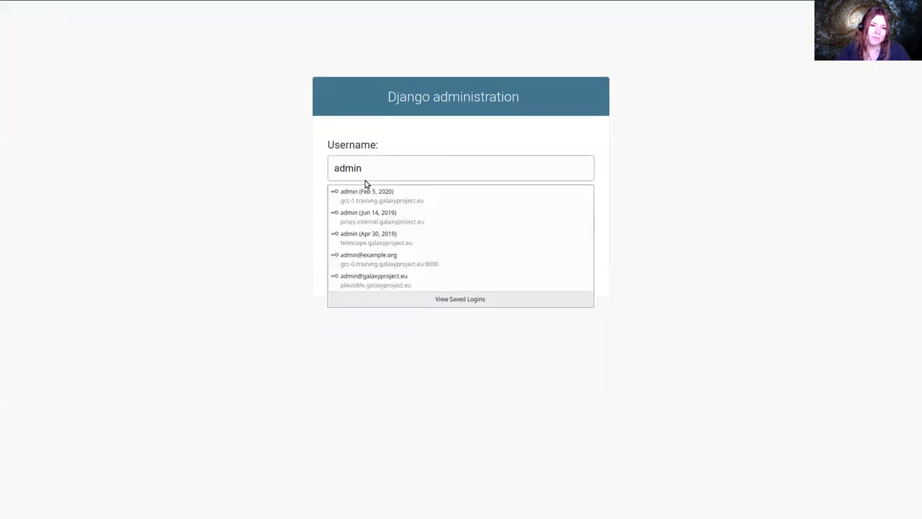
key(Tab)
text(pa)
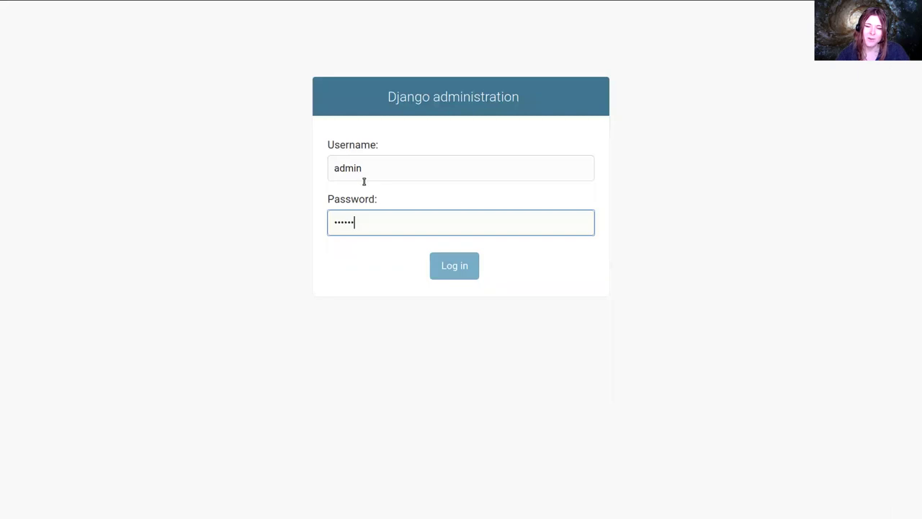
key(alt+Tab)
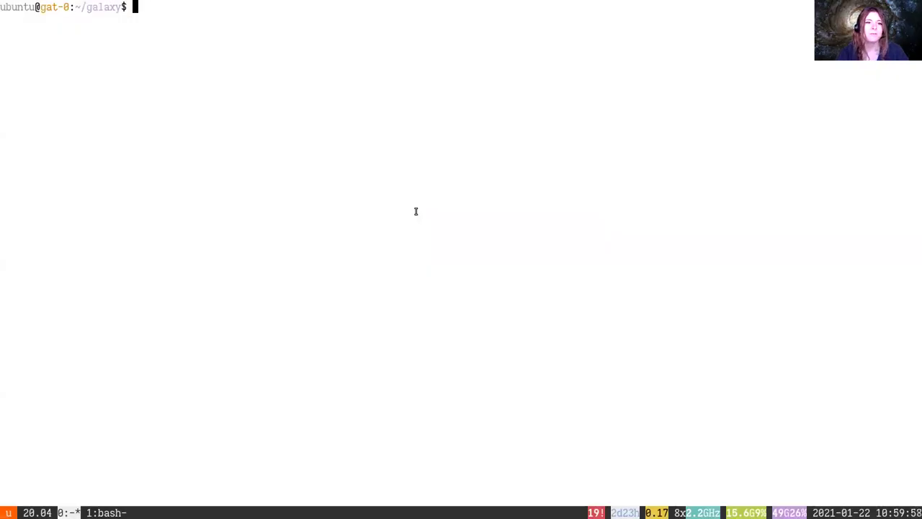
Run tail group_vars/galaxyservers.yml to print the end of the file
text(tail gro)
key(Tab)
text(ga)
key(BackSpace)
key(BackSpace)
text(ga)
key(Tab)
key(Return)
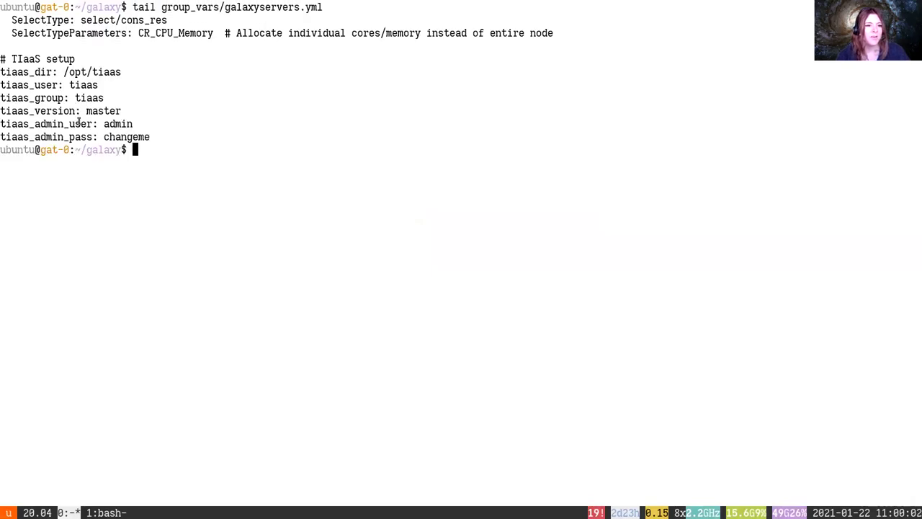
Highlight the tiaas_admin_user and tiaas_admin_pass lines in the output
triple_click(79, 123)
drag(79, 122, 298, 138)
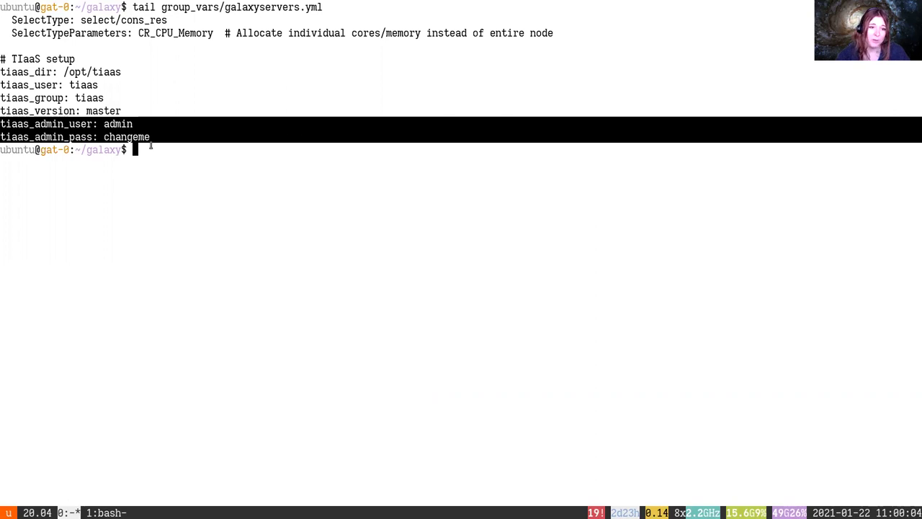
key(alt+Tab)
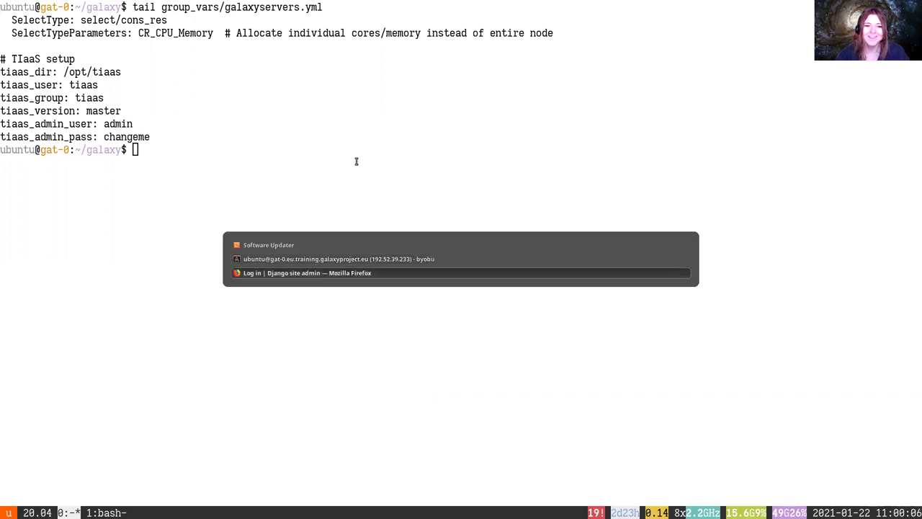
After a failed attempt, reload the form and log in as admin with the correct password
click(444, 261)
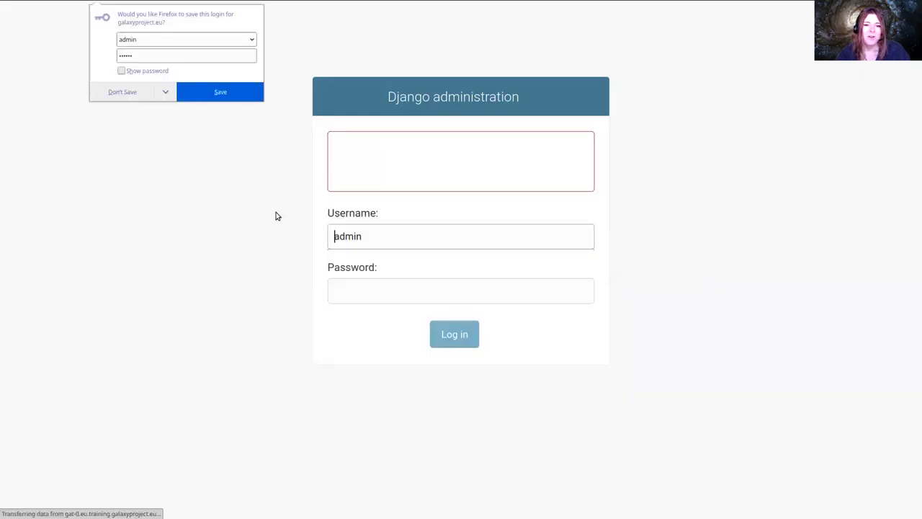
click(317, 190)
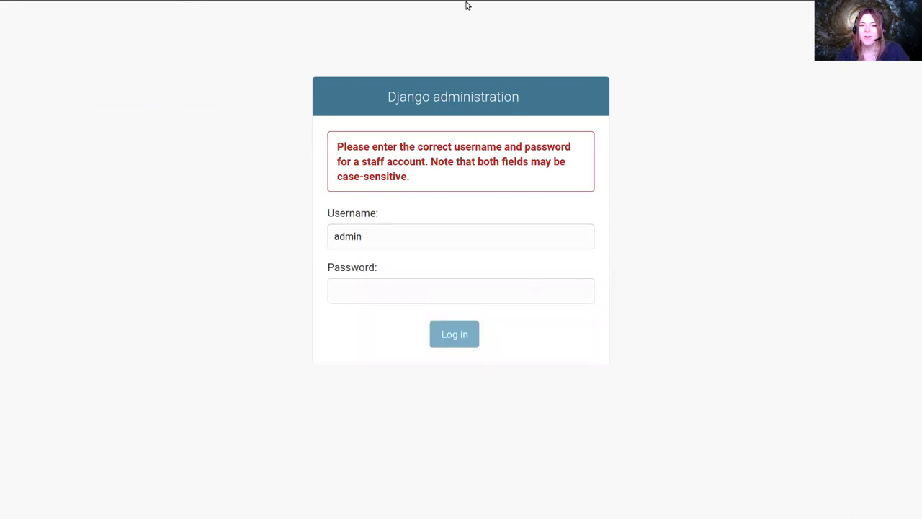
key(F5)
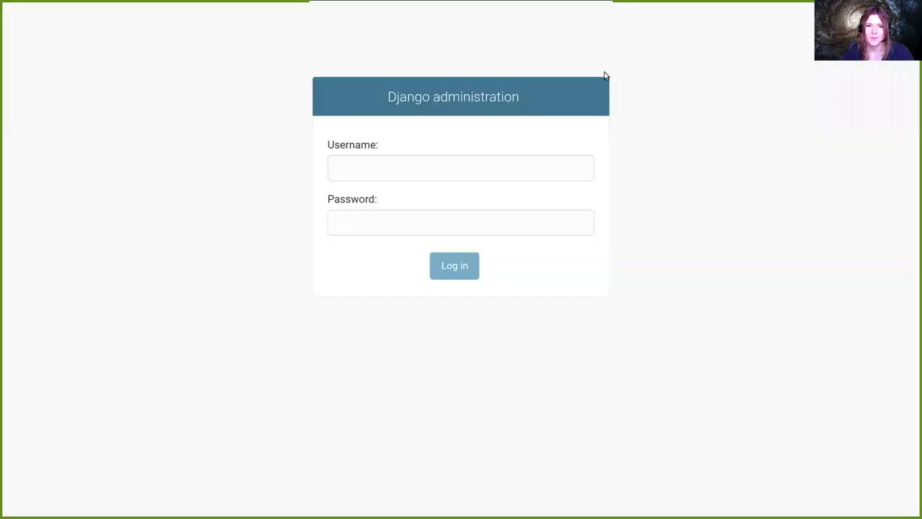
click(469, 175)
text(admin)
key(Tab)
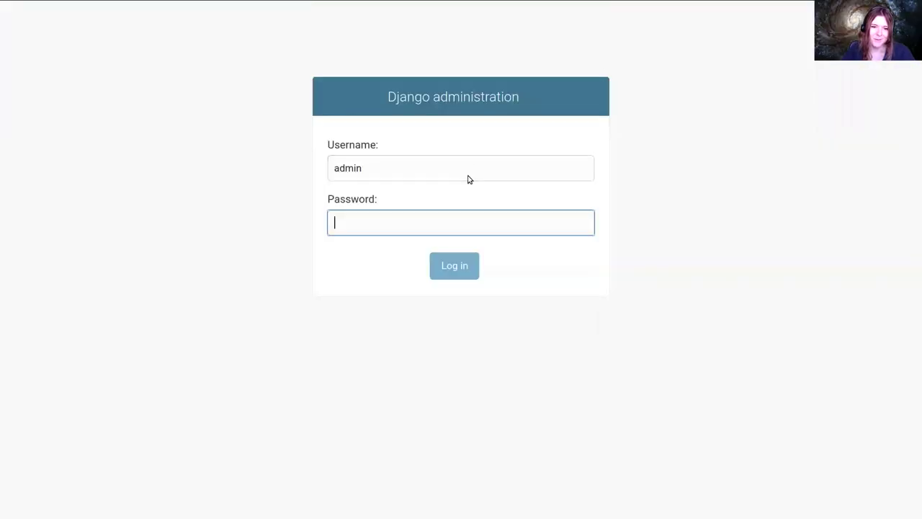
text(password)
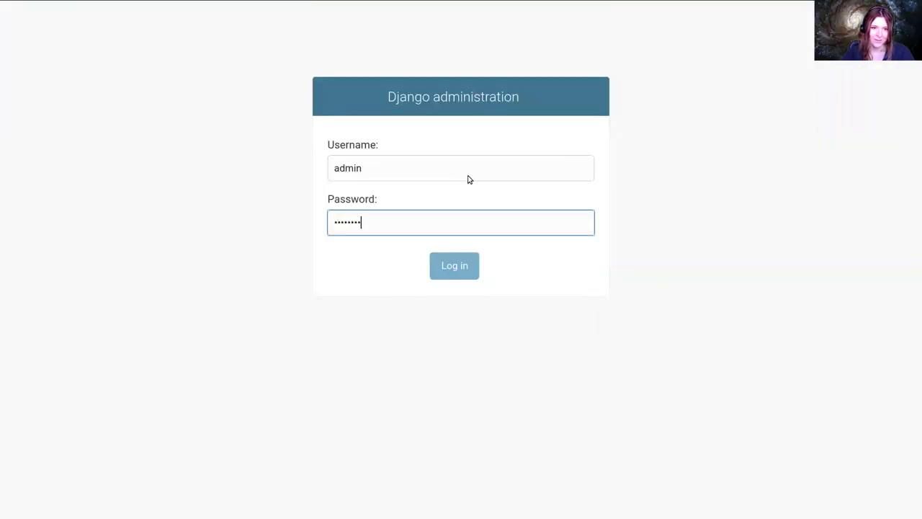
key(Return)
key(Escape)
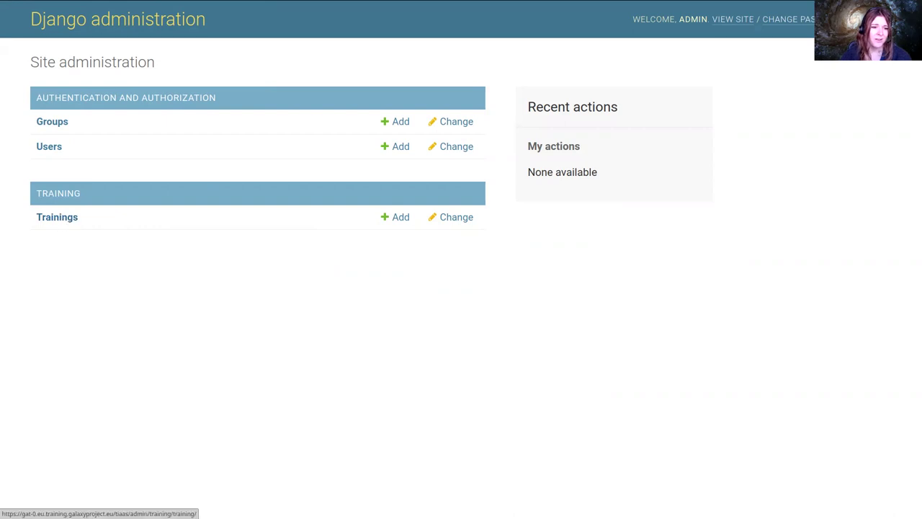
Open the Trainings list in Django admin
drag(52, 235, 31, 208)
click(39, 214)
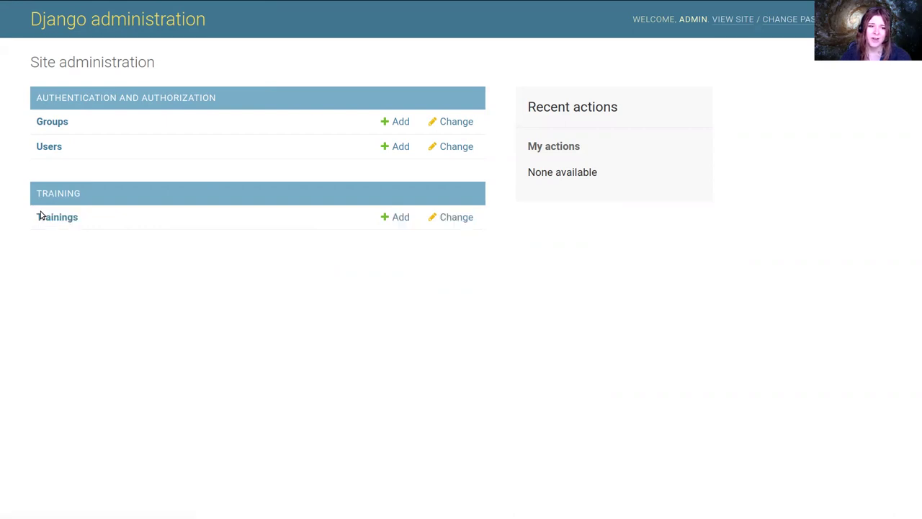
click(52, 219)
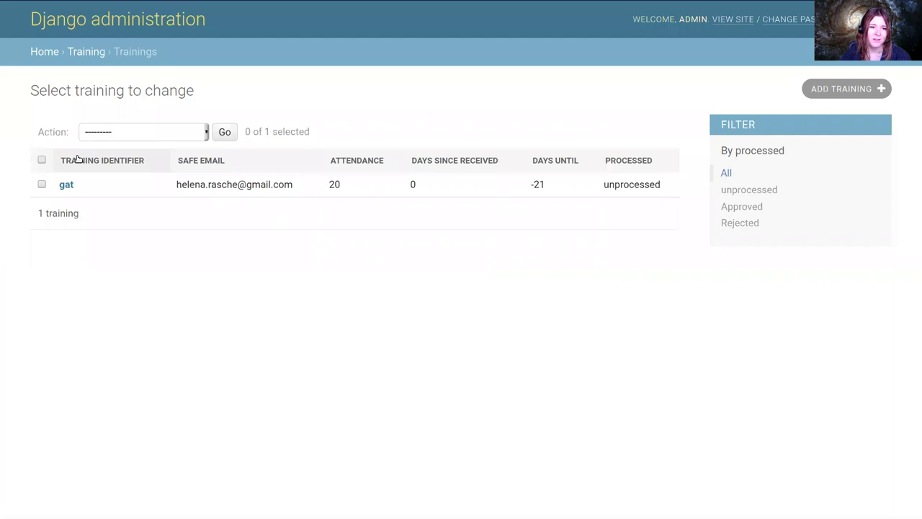
Review the gat row's requester, attendance 20, -21 days and unprocessed status, then open it
drag(91, 160, 206, 223)
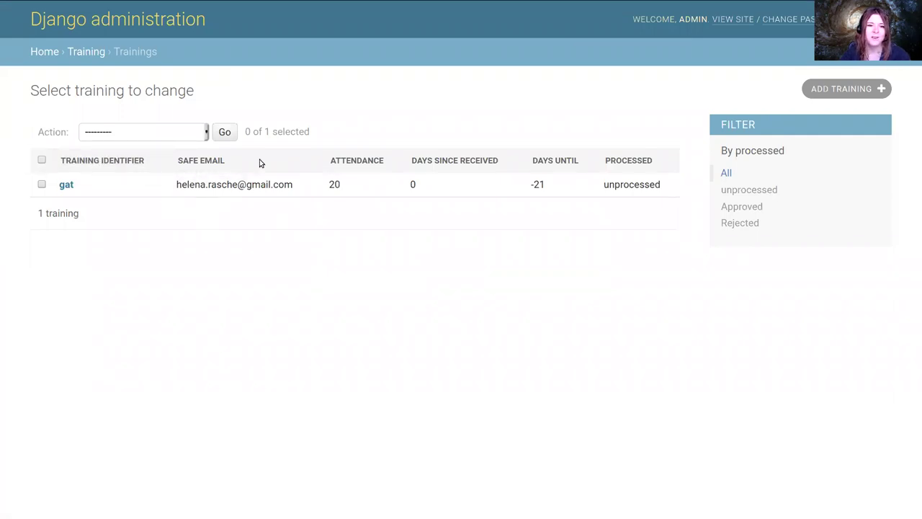
drag(187, 185, 286, 185)
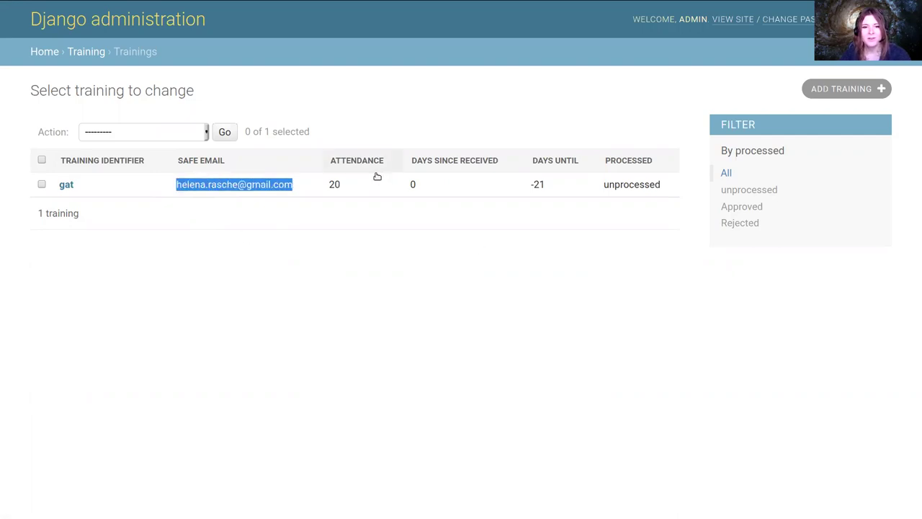
drag(335, 189, 401, 178)
drag(569, 186, 530, 179)
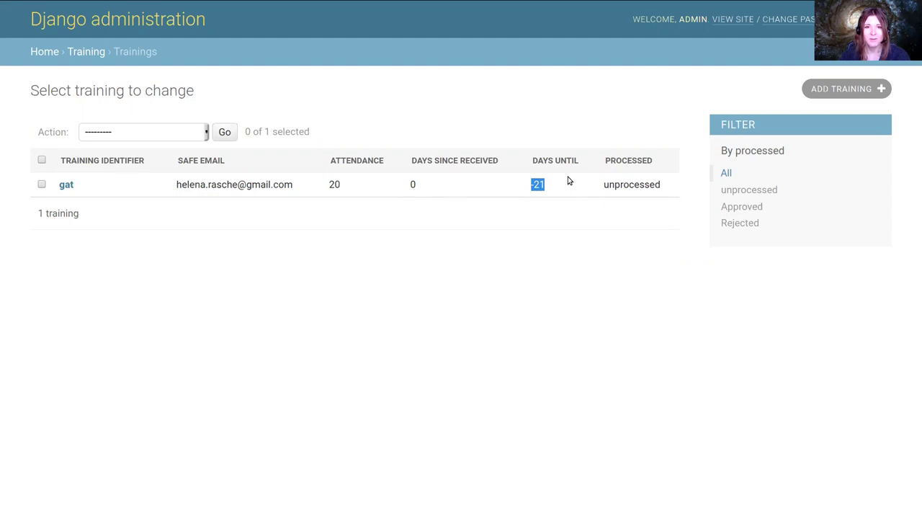
double_click(613, 185)
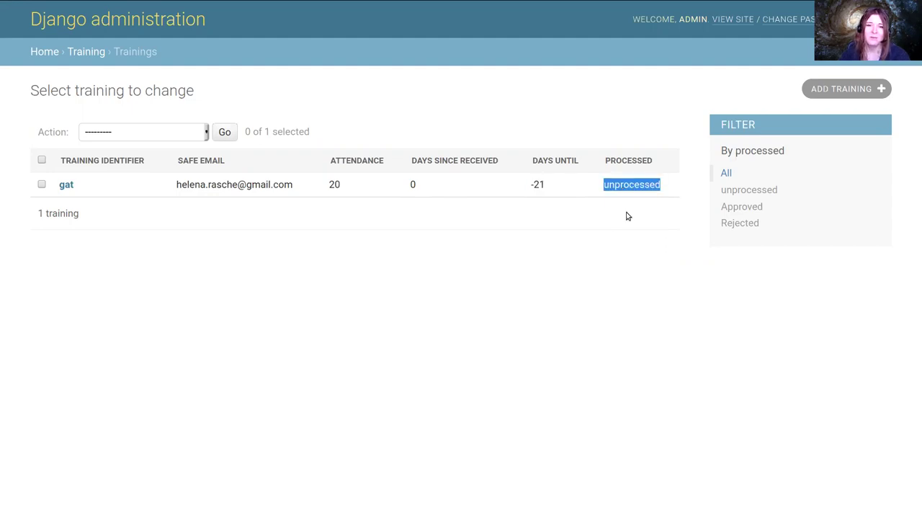
click(66, 185)
key(alt+Left)
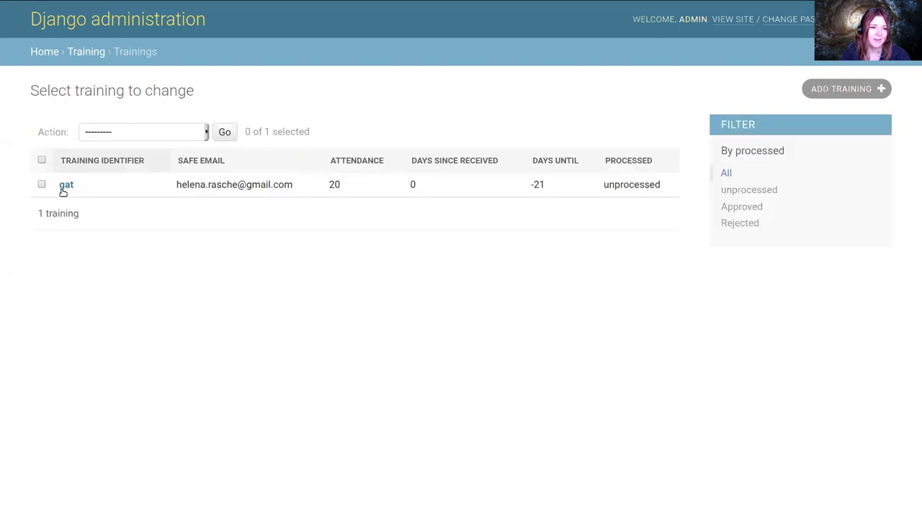
Reopen the gat request, set Processed to Approved, and save it
click(67, 185)
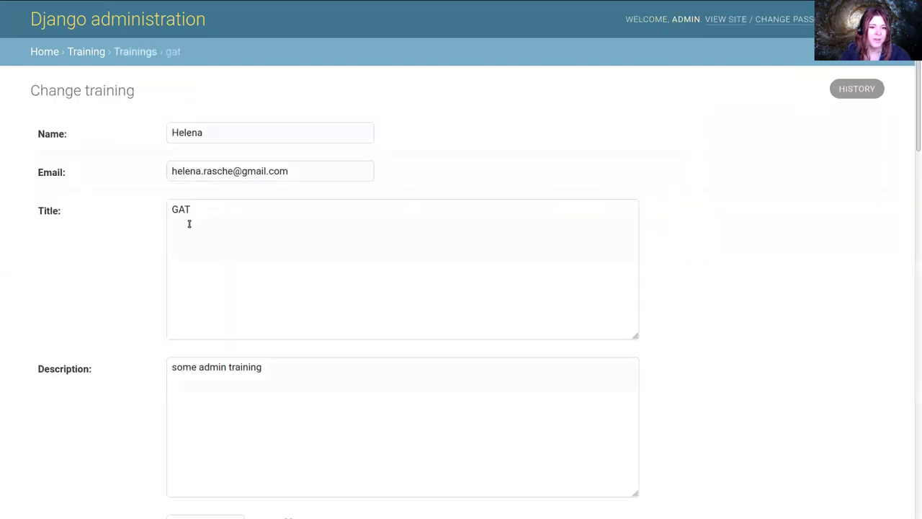
scroll(140, 202, down, 2)
scroll(138, 201, down, 4)
scroll(126, 200, up, 6)
scroll(413, 260, down, 4)
scroll(425, 209, down, 3)
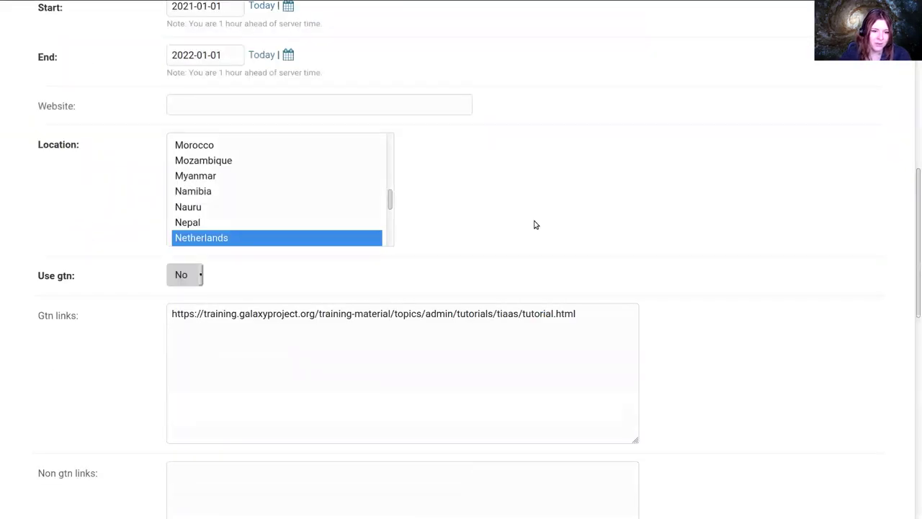
scroll(535, 225, down, 4)
scroll(542, 216, down, 5)
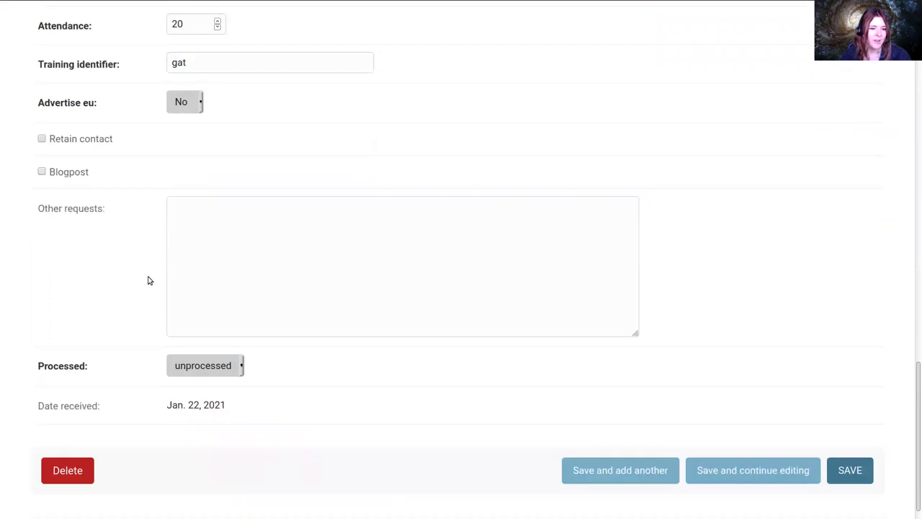
scroll(167, 298, down, 1)
click(187, 348)
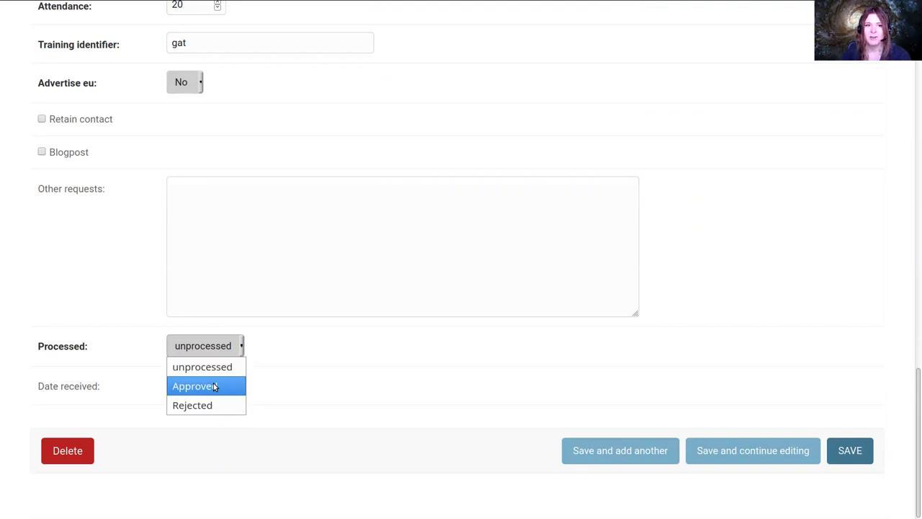
click(209, 385)
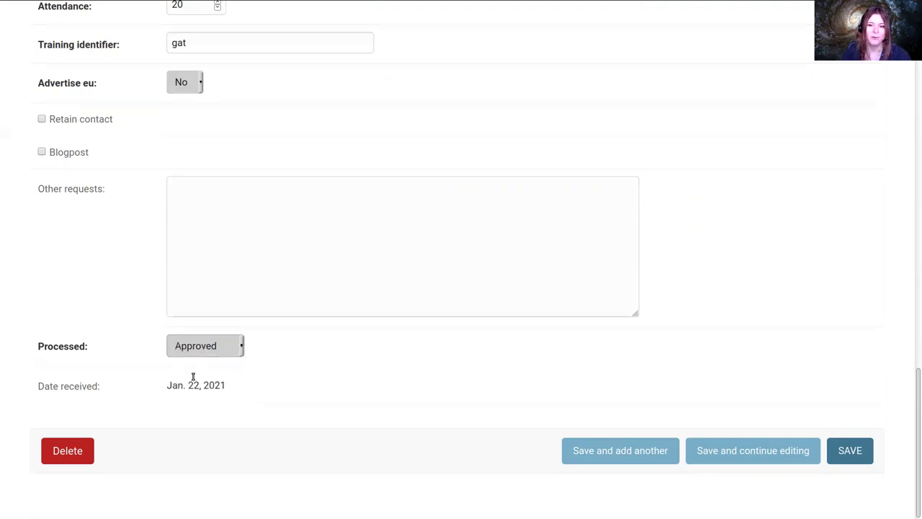
click(858, 455)
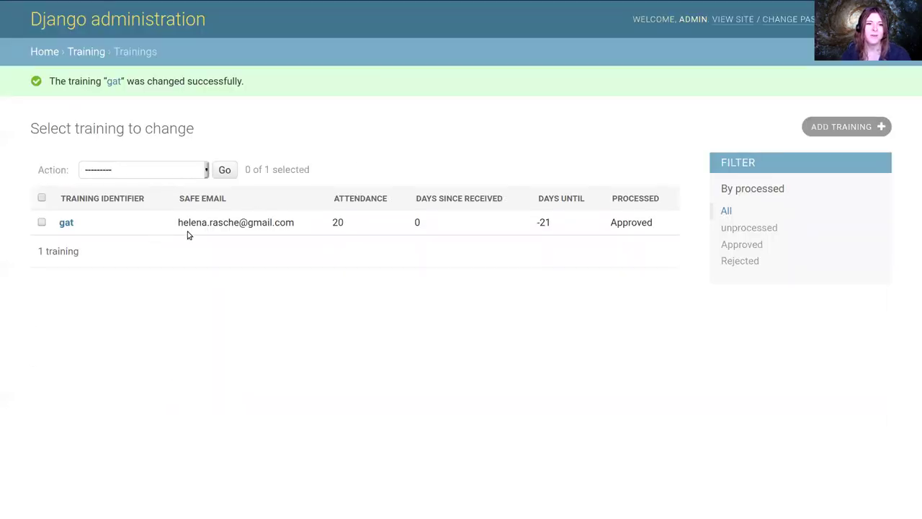
Load the /join-training/gat page in Galaxy to register for the training
key(alt+Tab)
scroll(326, 252, down, 10)
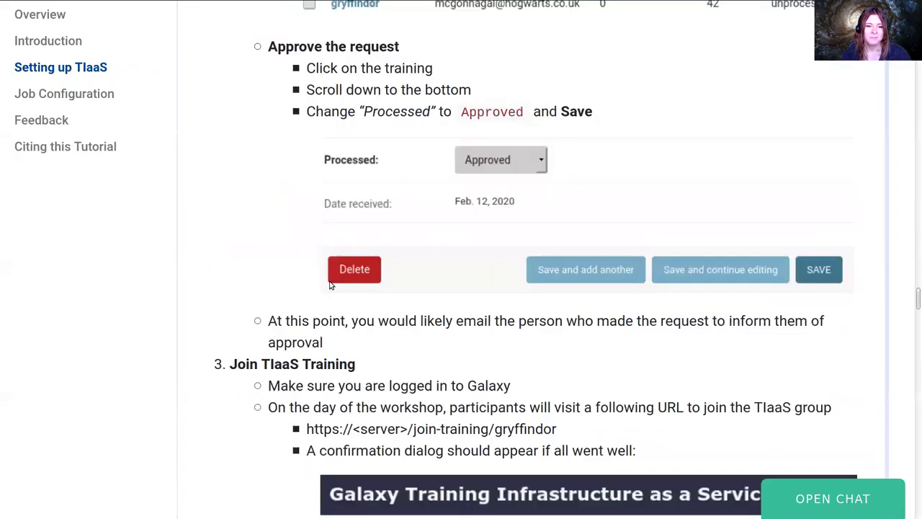
key(alt+Tab)
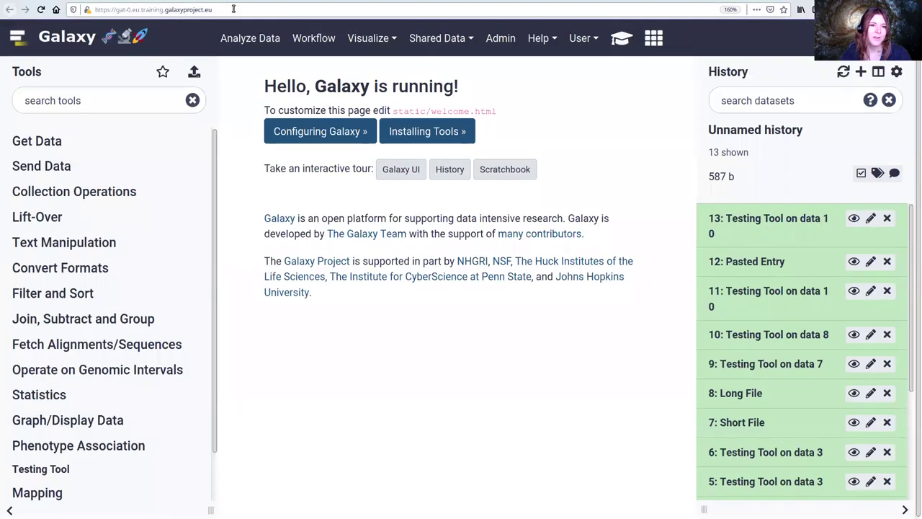
click(236, 10)
click(236, 10)
text(/)
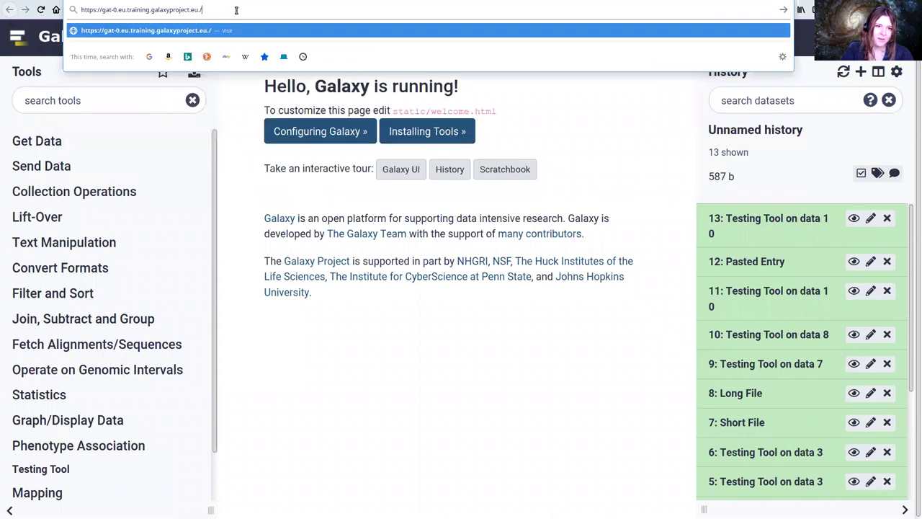
text(join)
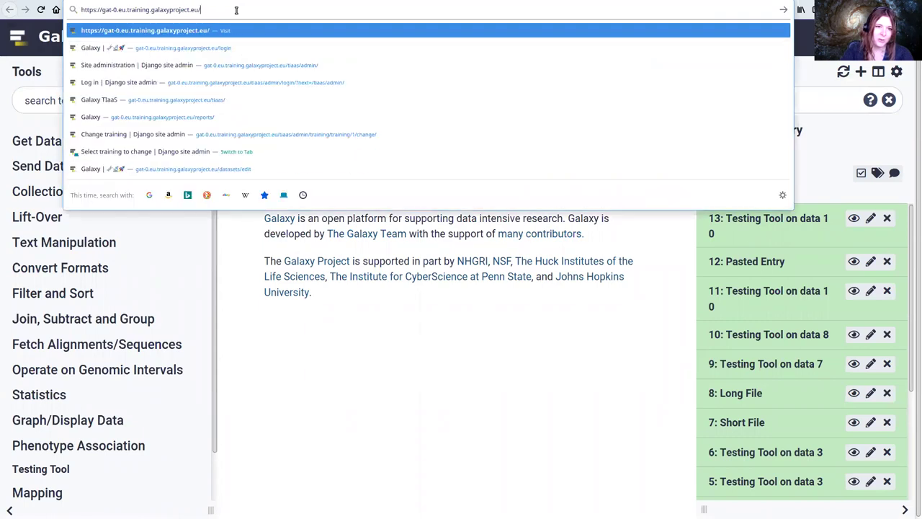
text(-training)
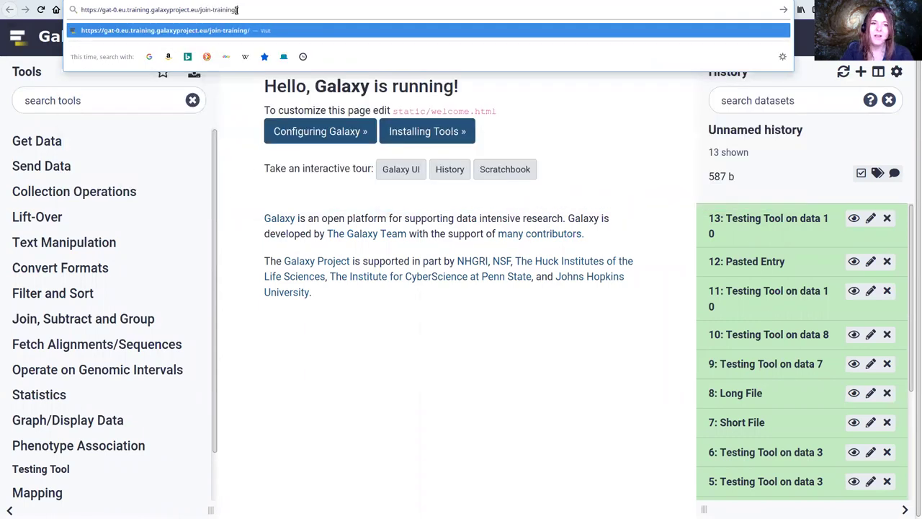
text(/gat)
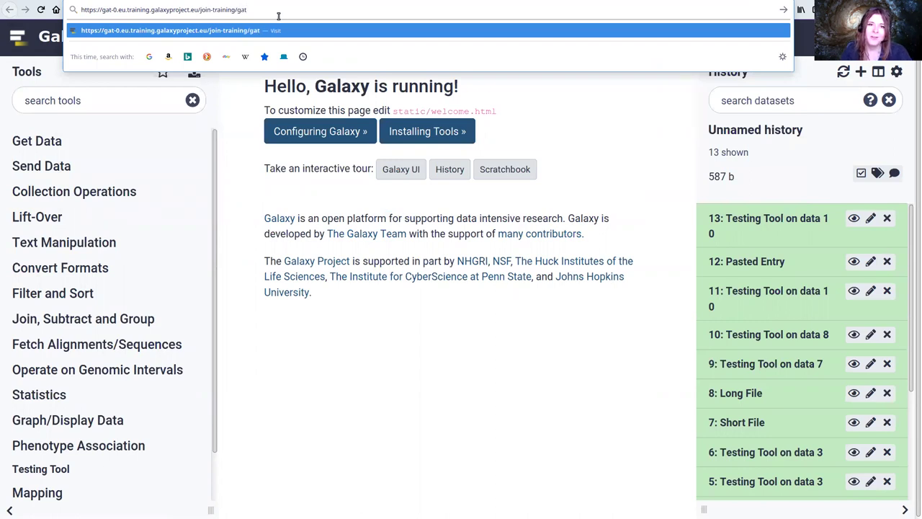
key(Return)
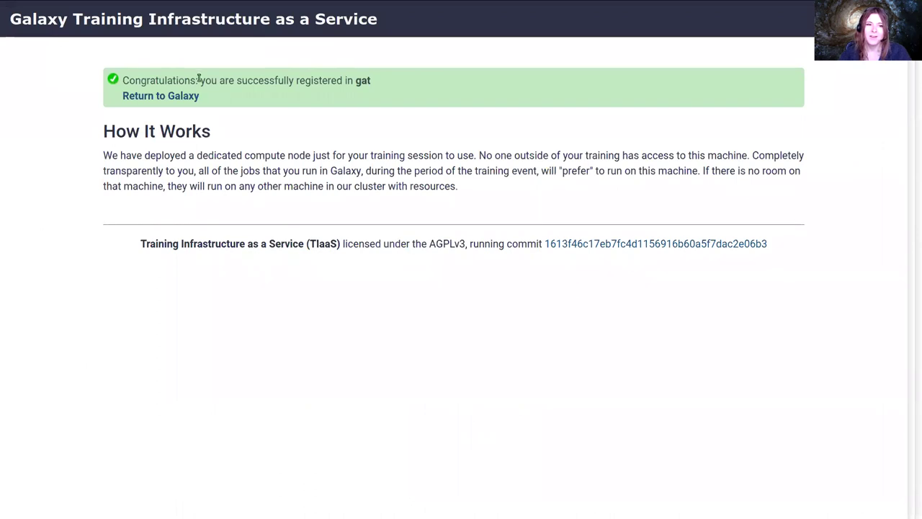
drag(200, 79, 321, 94)
click(321, 95)
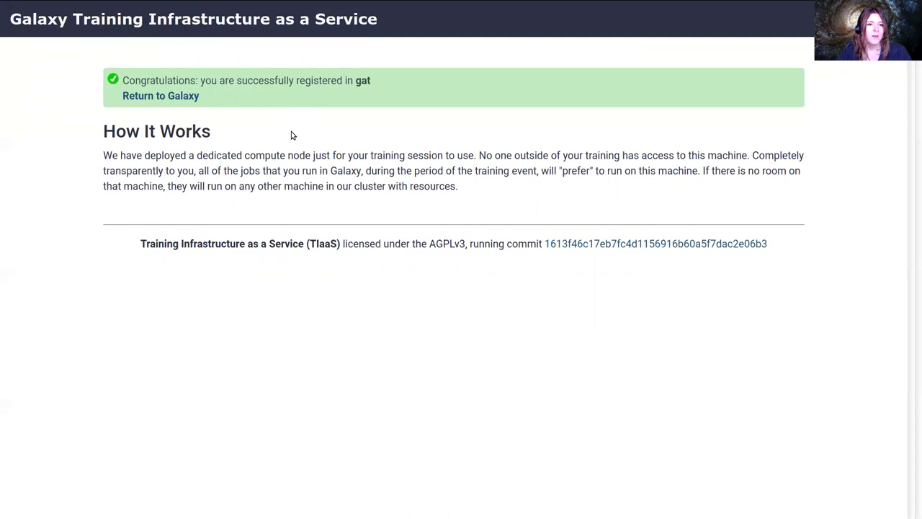
Try the gat training status page, go back, and return to Galaxy
mouse_move(205, 5)
click(254, 10)
click(285, 10)
text(status)
key(Return)
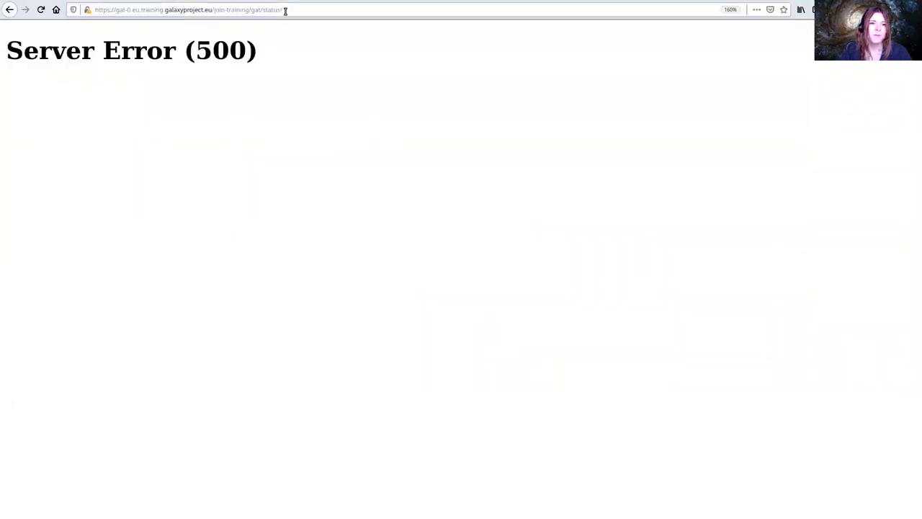
key(alt+Left)
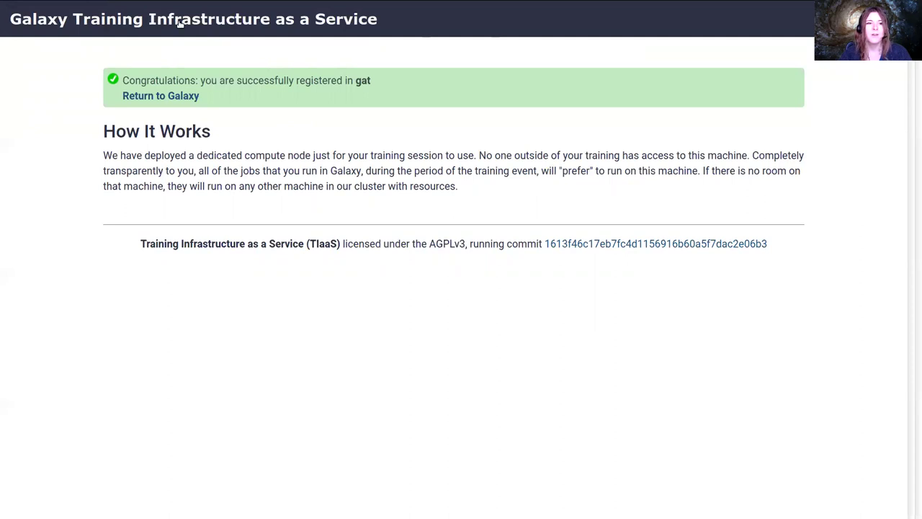
click(152, 12)
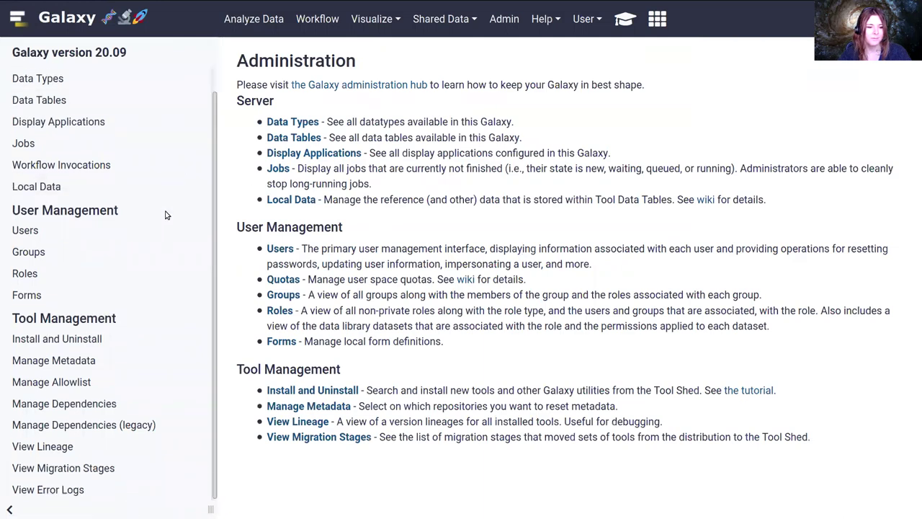
Inspect the training-gat group's roles and users, revisit /join-training/gat/, then return home
click(123, 254)
click(283, 167)
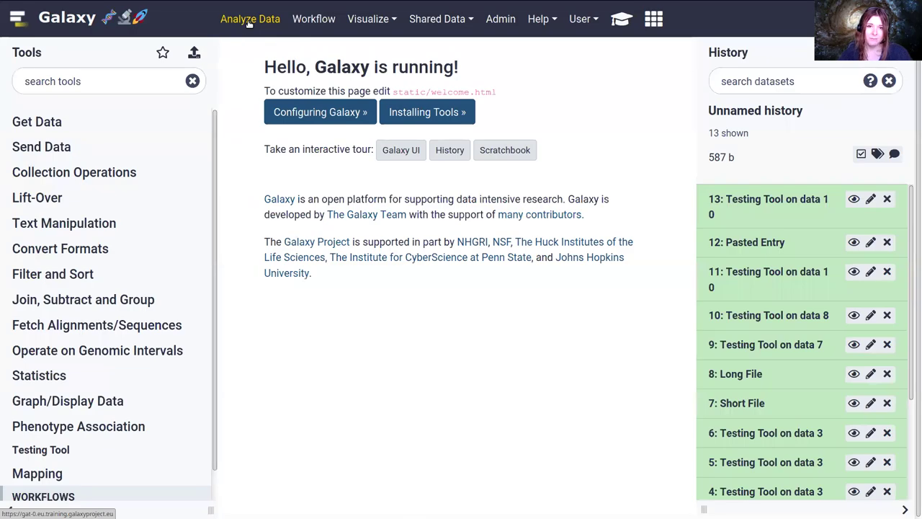
mouse_move(189, 6)
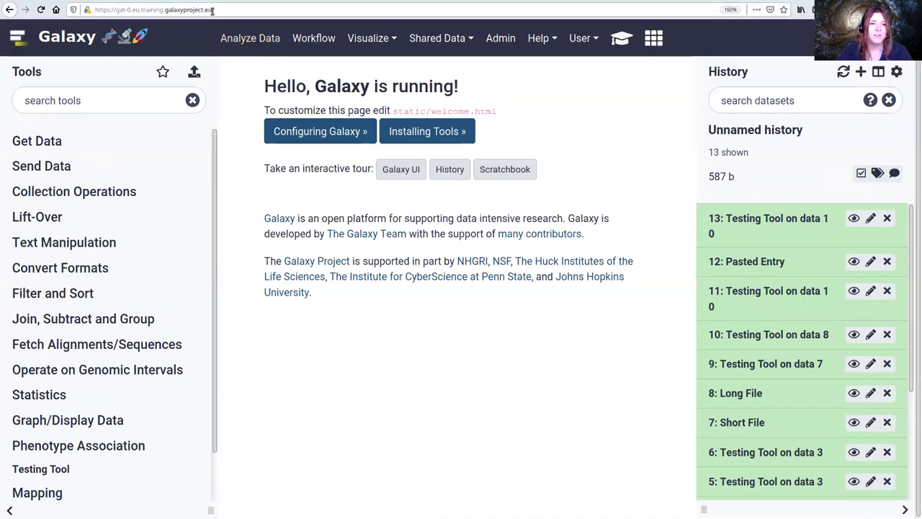
click(225, 8)
text(/join-training/gat/)
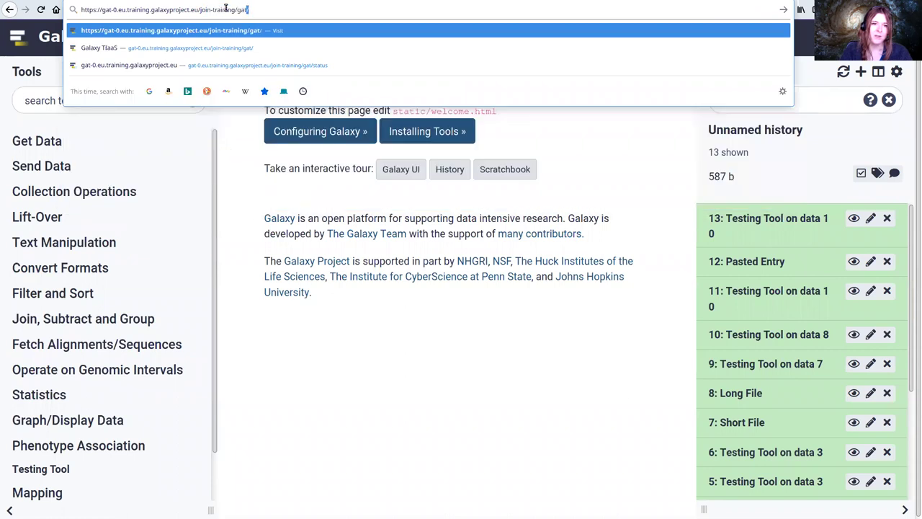
key(Return)
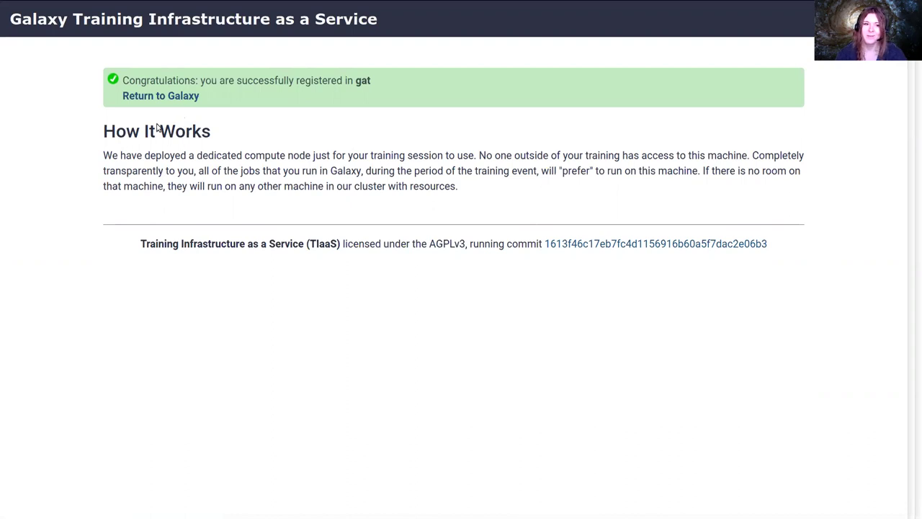
click(143, 24)
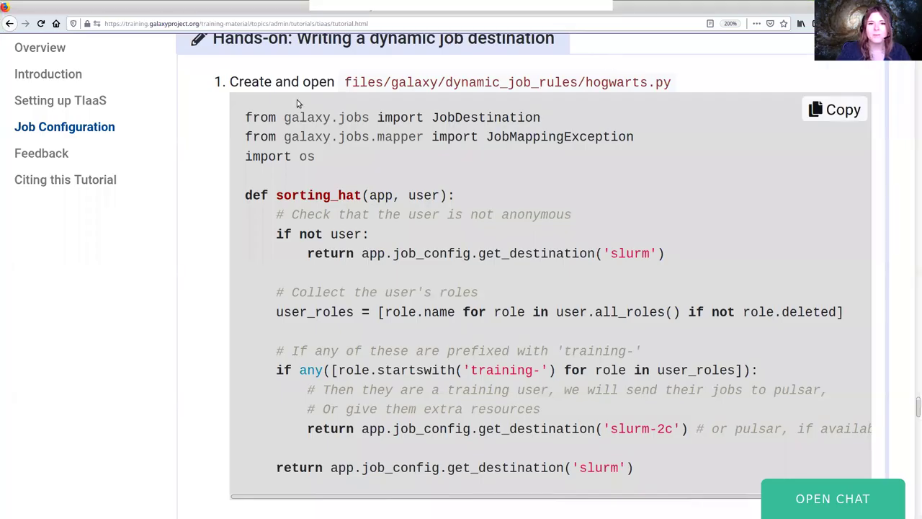
Open files/galaxy/dynamic_job_rules/hogwarts.py in vim using the path from the tutorial
drag(344, 82, 672, 83)
key(ctrl+c)
scroll(566, 202, up, 1)
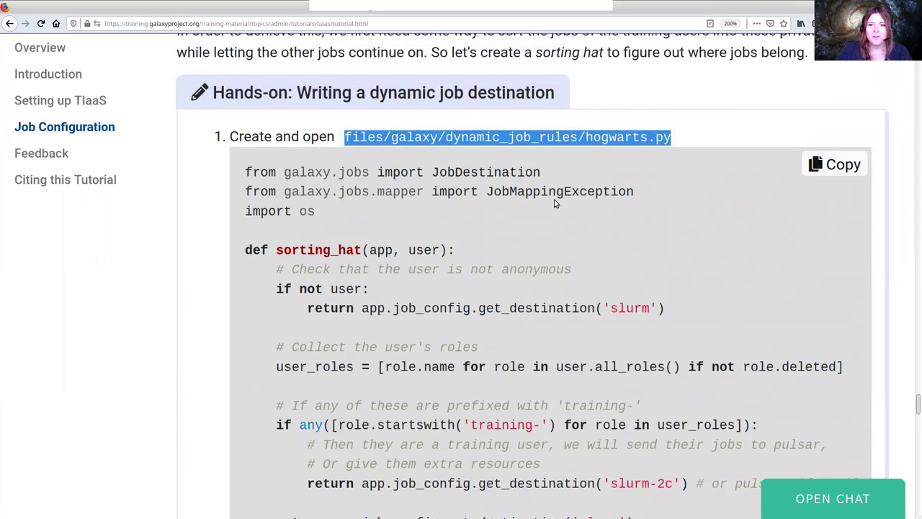
key(alt+Tab)
text(vim)
key(ctrl+shift+v)
key(BackSpace)
key(BackSpace)
key(BackSpace)
key(BackSpace)
key(BackSpace)
key(BackSpace)
key(BackSpace)
key(BackSpace)
key(BackSpace)
key(BackSpace)
key(BackSpace)
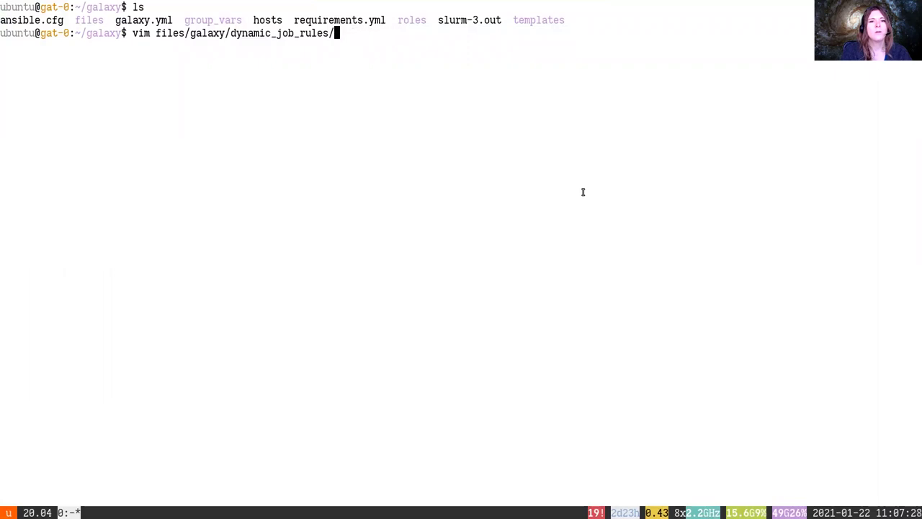
text(m)
key(BackSpace)
text(hogw)
key(BackSpace)
text(warts.py)
key(Return)
Enter insert mode and copy the sorting_hat code block from the tutorial
key(i)
key(alt+Tab)
click(822, 171)
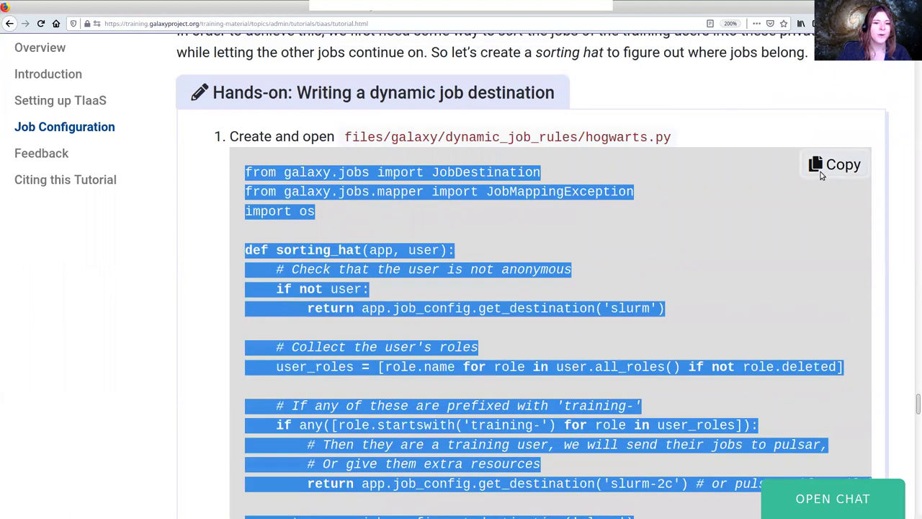
key(alt+Tab)
Paste the sorting_hat code into hogwarts.py, undoing the badly indented paste attempts
key(ctrl+shift+v)
key(Escape)
text(u)
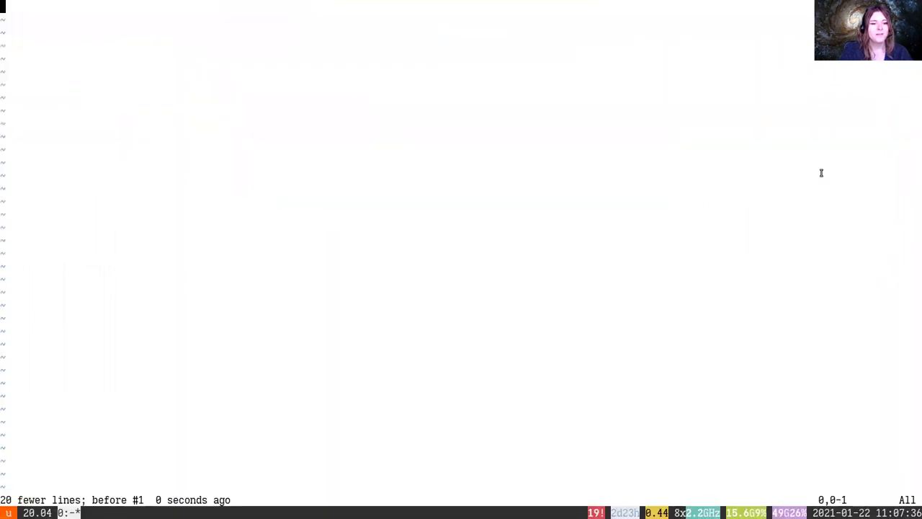
text(iaa)
key(Escape)
key(u)
key(i)
key(ctrl+shift+v)
key(Escape)
Enable :set paste, paste the sorting_hat code cleanly, and delete the trailing blank line
text(u)
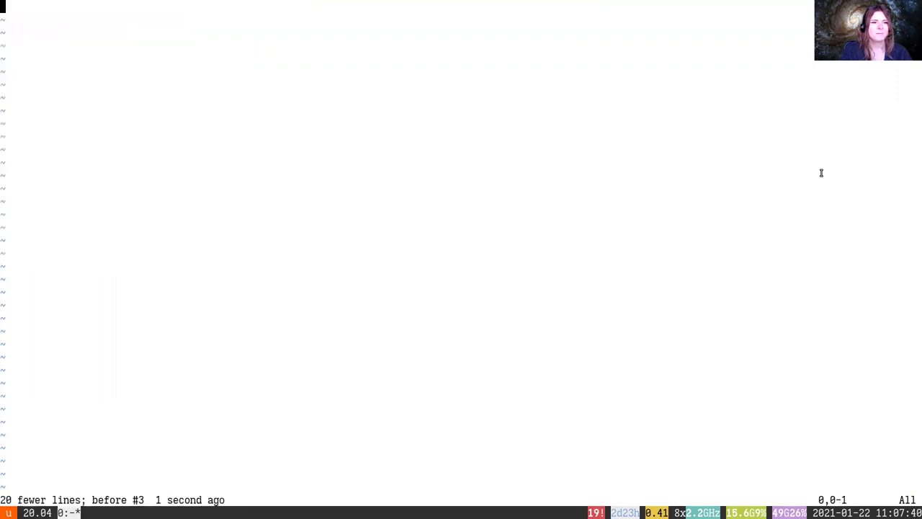
text(:s)
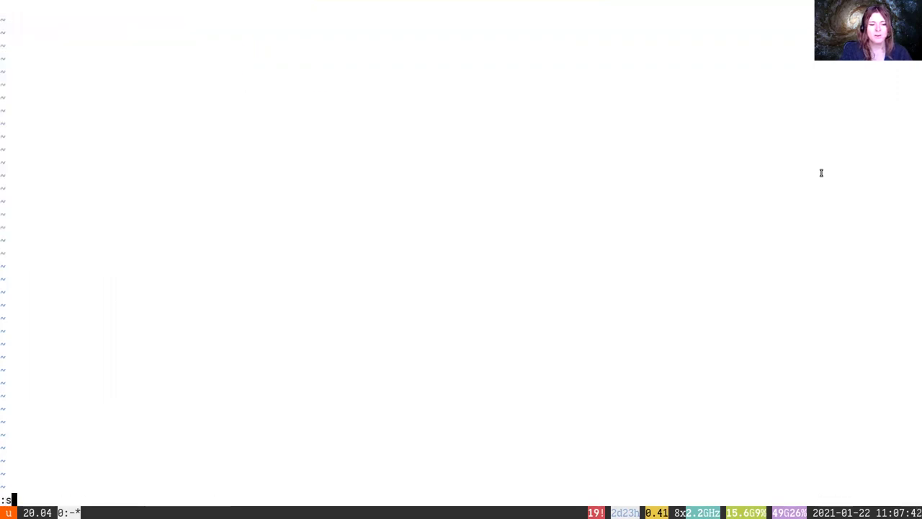
text(et paste)
key(Return)
key(i)
key(ctrl+shift+v)
key(Escape)
key(shift+v)
key(d)
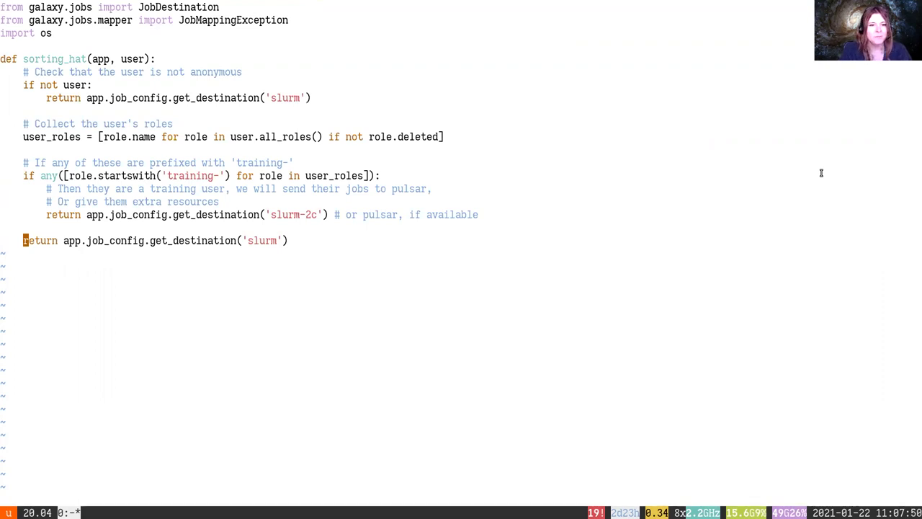
Review the sorting_hat(app, user) signature, anonymous-user check and get_destination call
key(k)
key(k)
key(k)
key(k)
key(k)
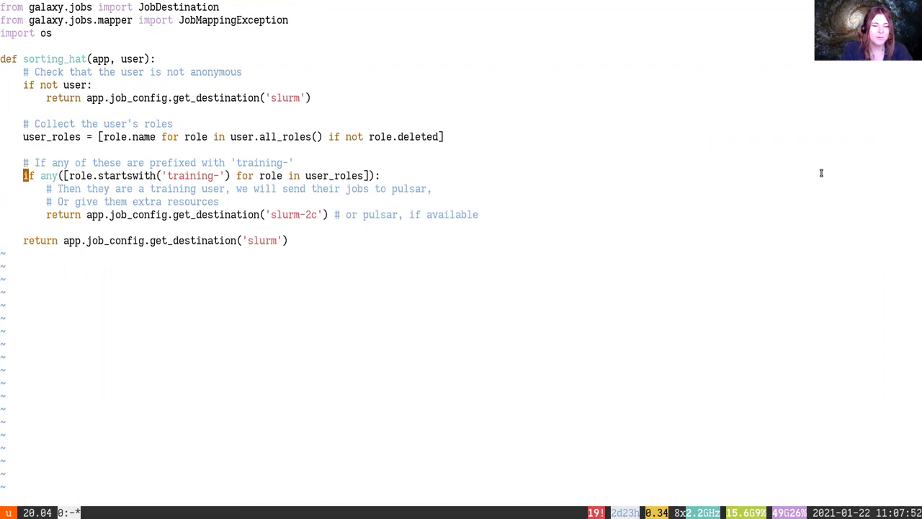
key(j)
key(j)
key(k)
key(k)
key(k)
key(k)
key(k)
key(k)
key(k)
key(k)
key(k)
key(k)
key(k)
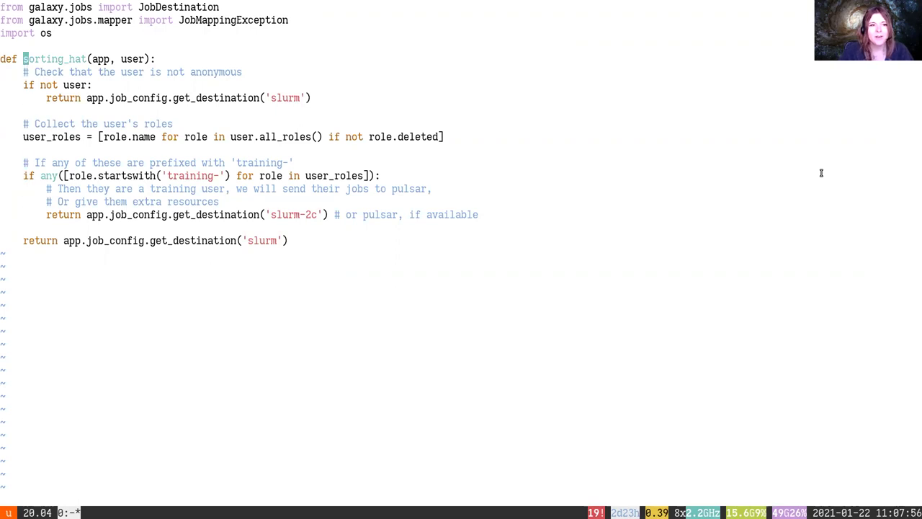
key(e)
key(e)
key(e)
key(b)
key(e)
key(e)
key(w)
key(w)
key(b)
key(j)
key(j)
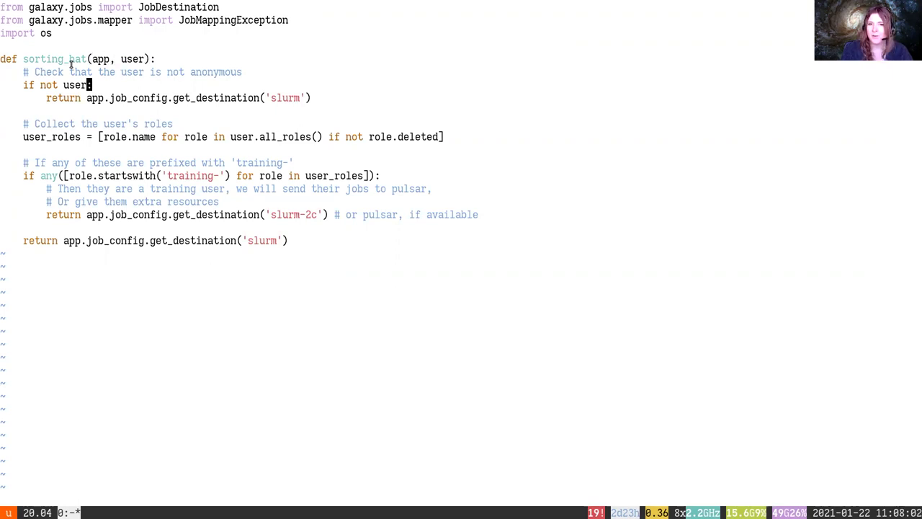
key(j)
key(e)
key(e)
key(e)
key(e)
key(e)
key(b)
key(j)
key(j)
key(j)
Review the all_roles line, the training- prefix check and the slurm-2c return
key(ctrl+c)
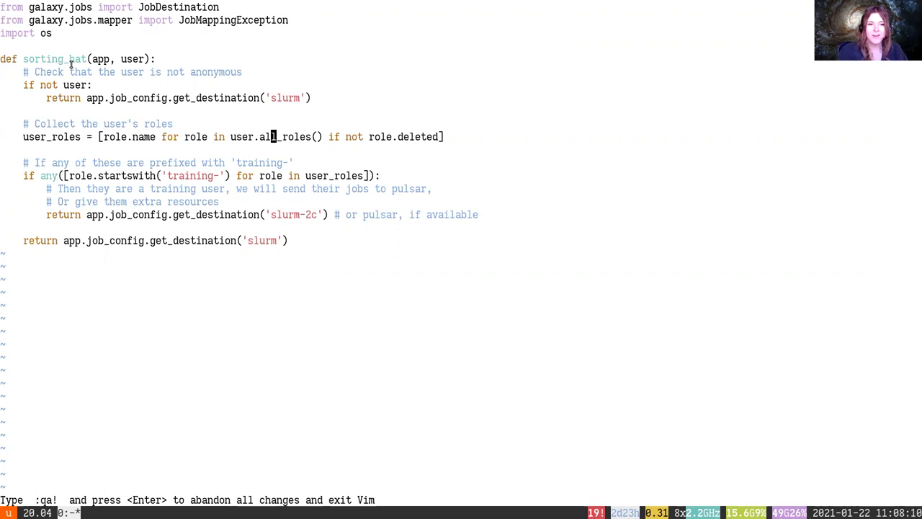
key(e)
key(b)
key(B)
key(j)
key(j)
key(b)
key(b)
key(e)
key(l)
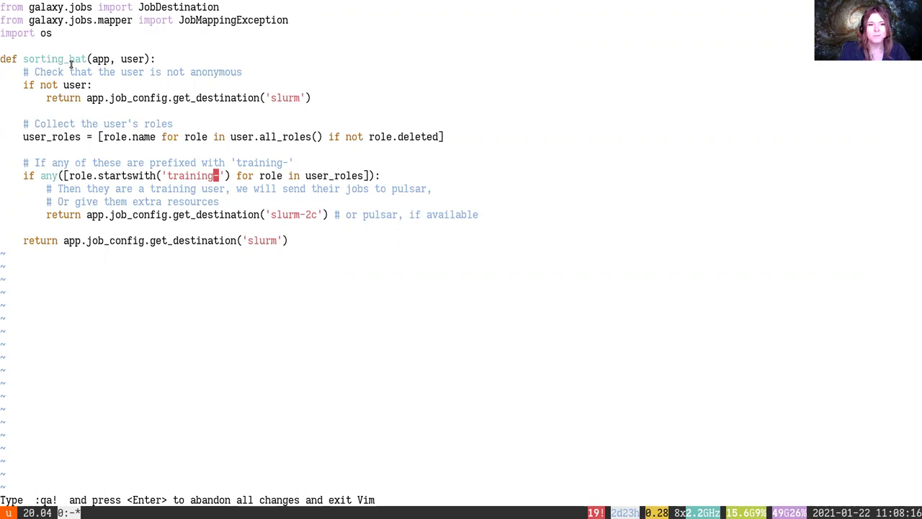
key(j)
key(j)
key(j)
key(e)
key(e)
key(e)
key(e)
key(e)
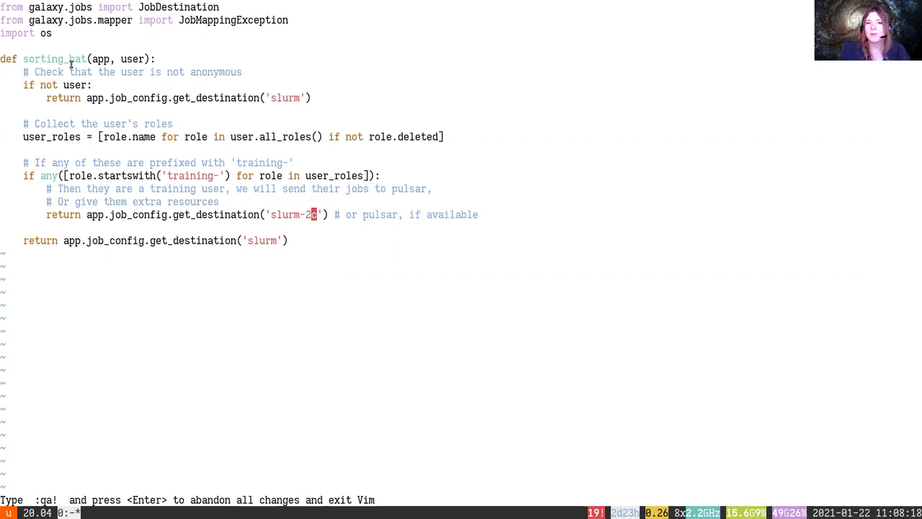
key(b)
key(b)
key(b)
key(e)
key(l)
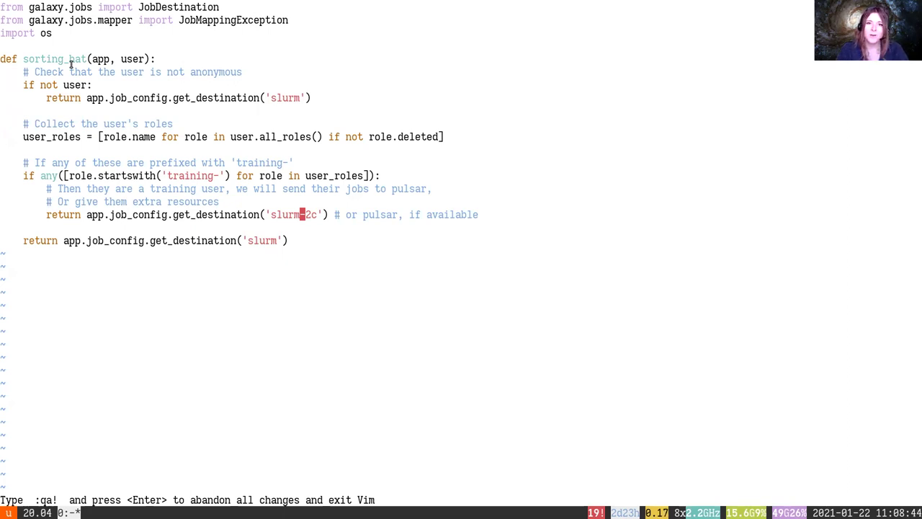
Write hogwarts.py with :w, then exit with :wq and return to the tutorial
text(:w)
key(Return)
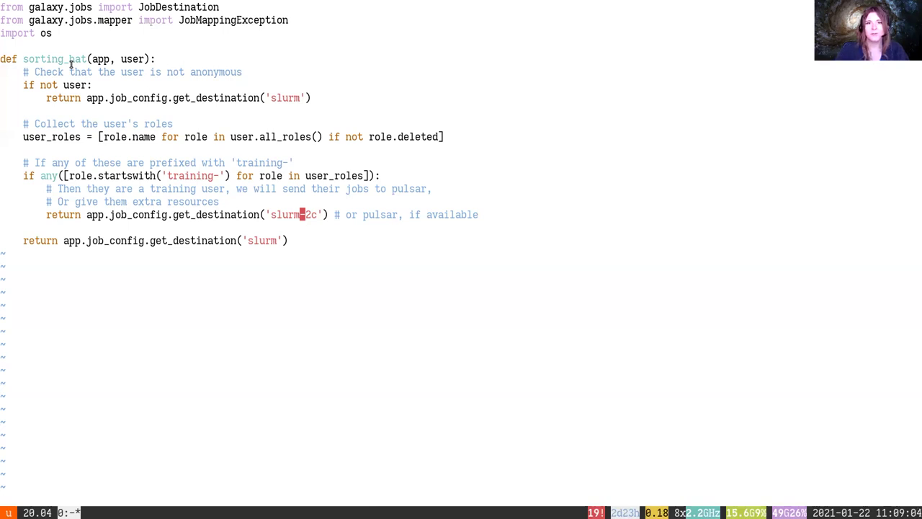
text(:wq)
key(Return)
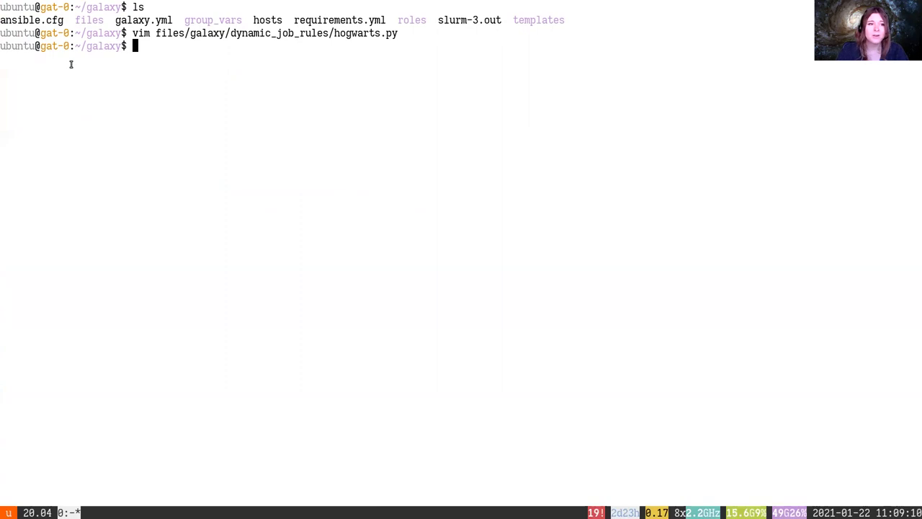
key(alt+Tab)
Copy the hogwarts.py rule line from the tutorial
click(374, 186)
scroll(373, 186, down, 3)
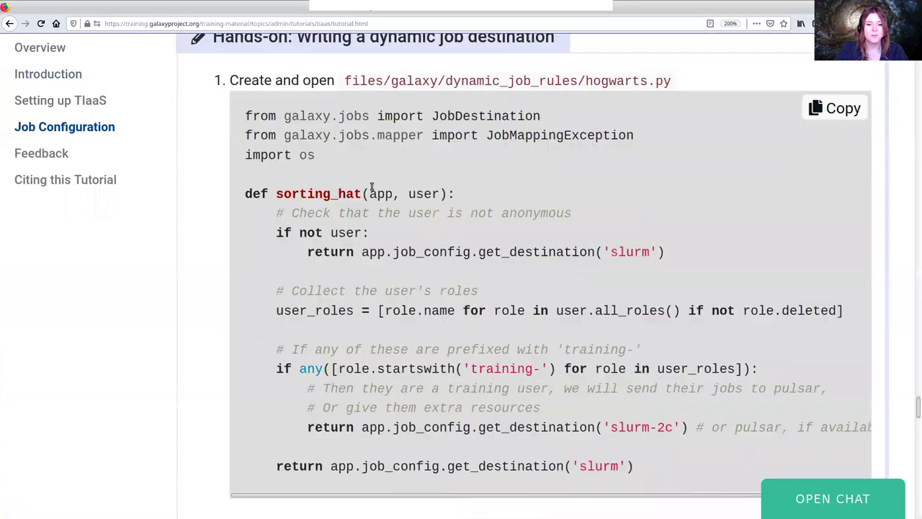
scroll(381, 198, down, 5)
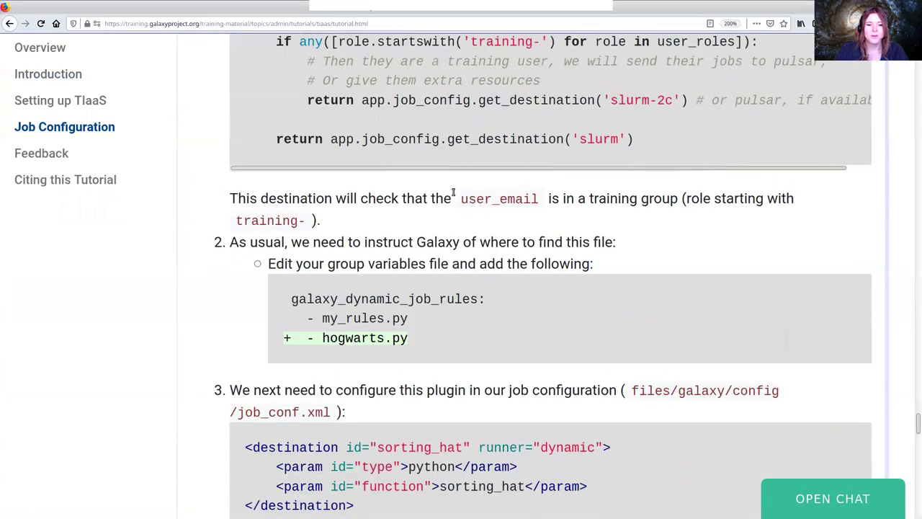
key(alt+Tab)
key(alt+Tab)
triple_click(428, 331)
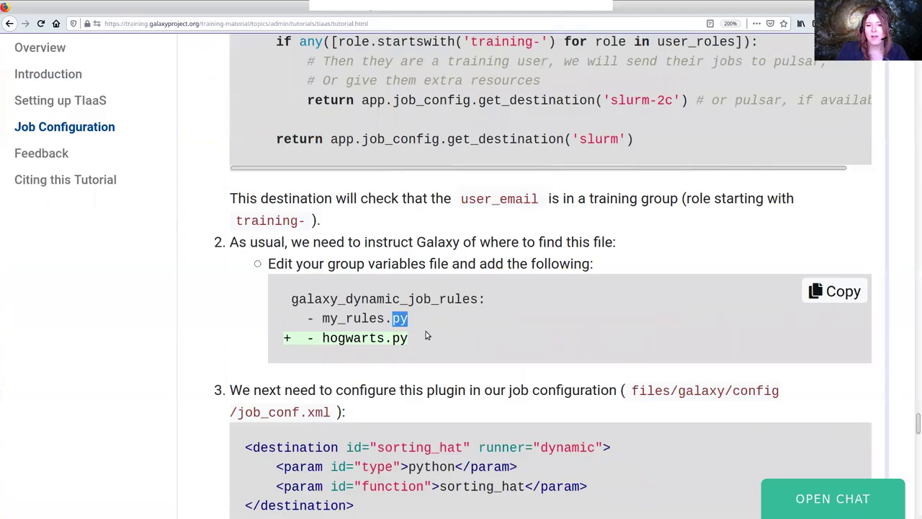
key(ctrl+c)
Open group_vars/galaxyservers.yml in vim
key(alt+Tab)
text(vim gro)
key(Tab)
key(Return)
text(:q)
key(Return)
key(Up)
text(g)
key(Tab)
key(Return)
key(alt+Tab)
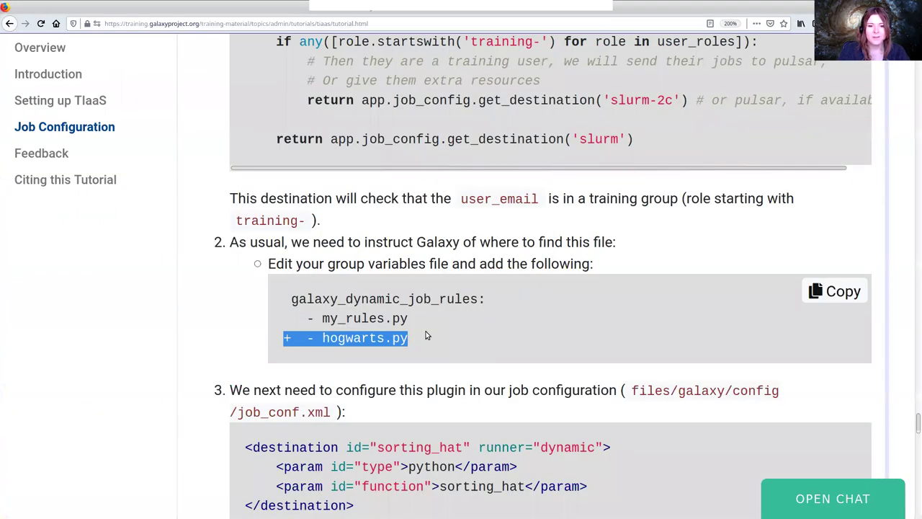
double_click(330, 338)
key(alt+Tab)
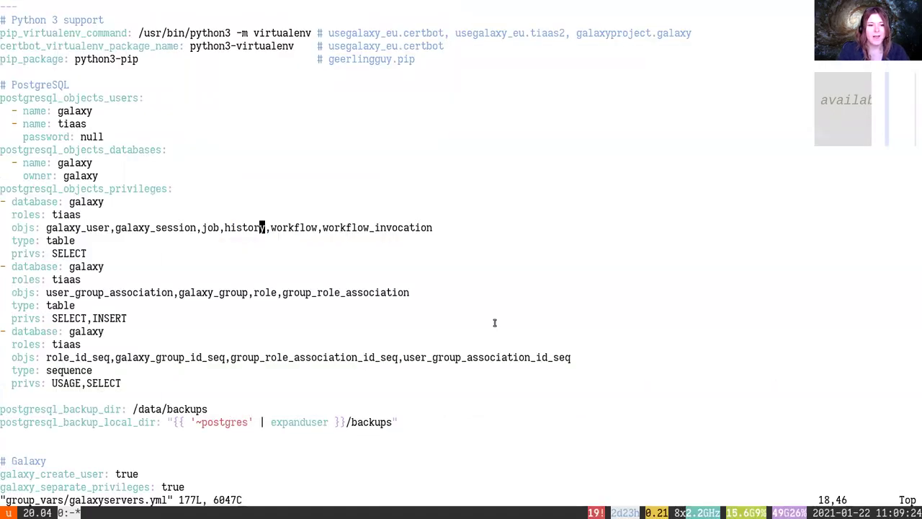
Paste hogwarts.py below map_resources.py under galaxy_dynamic_job_rules, strip the '+', and save
text(/dynamic)
key(Return)
key(j)
key(j)
key(o)
key(ctrl+shift+v)
key(Escape)
key(0)
key(x)
key(x)
key(x)
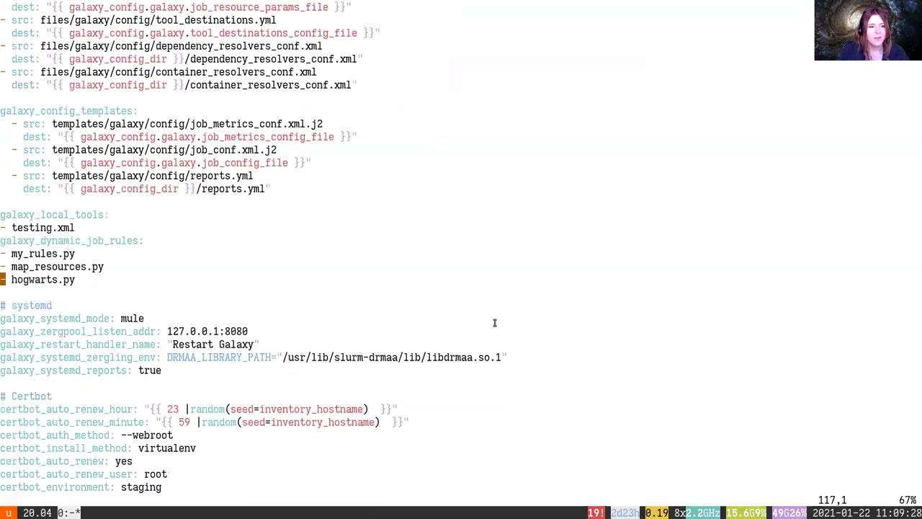
key(k)
key(j)
key(j)
key(k)
key(k)
text(:w)
key(Return)
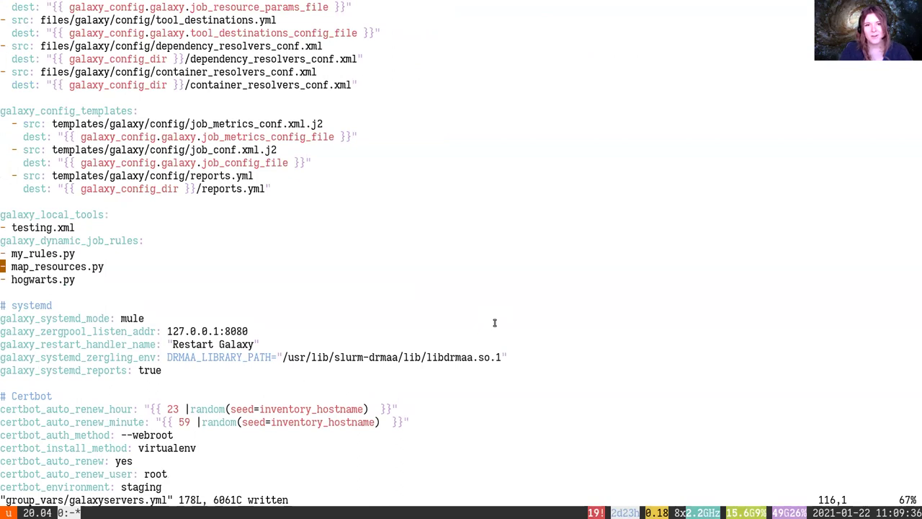
Check the tutorial, then quit galaxyservers.yml back to the shell
key(alt+Tab)
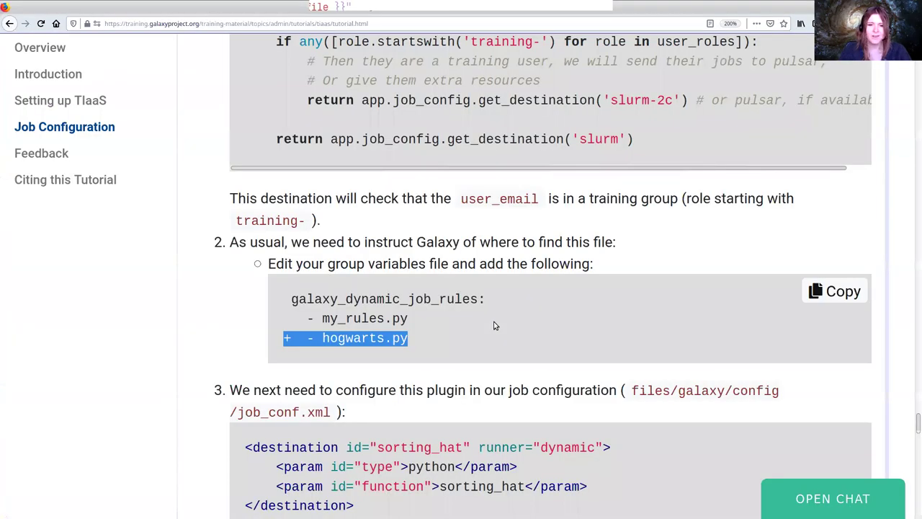
scroll(477, 317, up, 1)
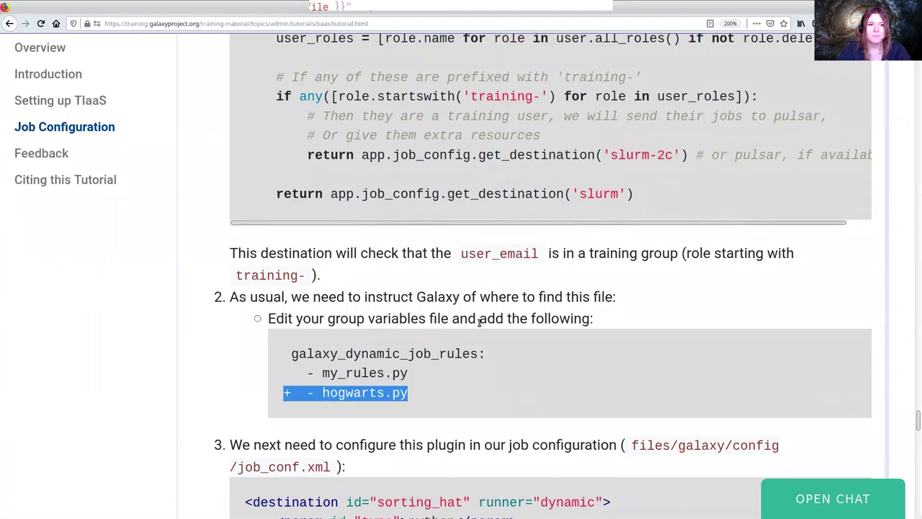
key(alt+Tab)
text(:q)
key(Return)
Build a vim command toward templates/galaxy/config/job_ using Tab completion
text(vim gr)
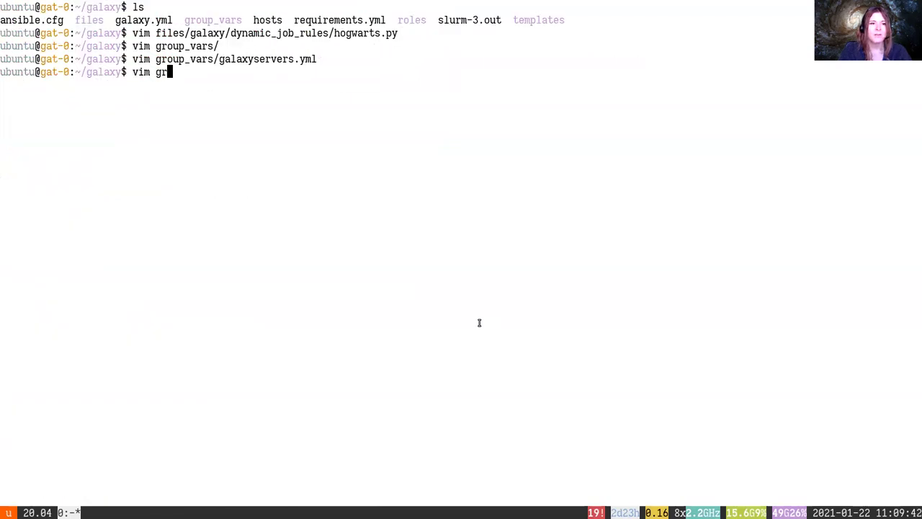
key(Tab)
key(ctrl+w)
text(temp)
key(Tab)
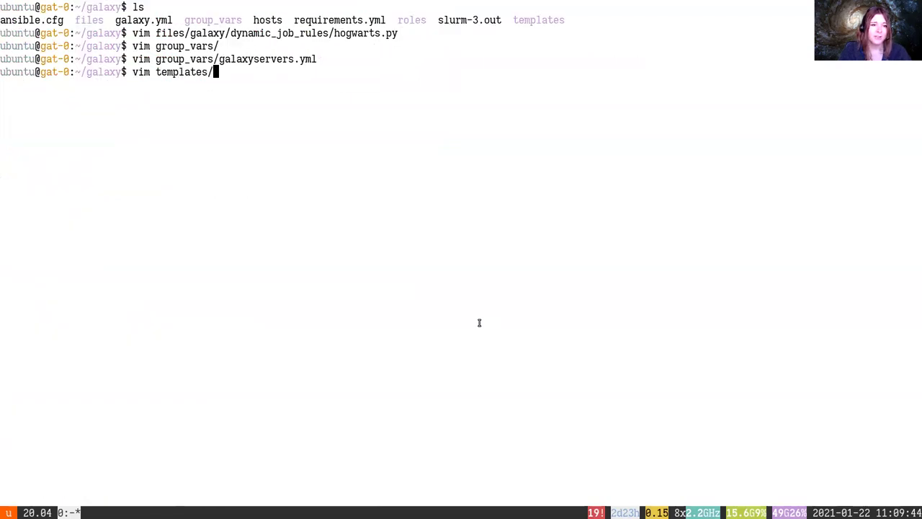
key(Tab)
key(Tab)
text(g)
key(Tab)
key(Tab)
text(job_)
key(Return)
Open templates/galaxy/config/job_conf.xml.j2 and search for slurm
text(:q)
key(Return)
key(Up)
text(conf.xml.j2)
key(Return)
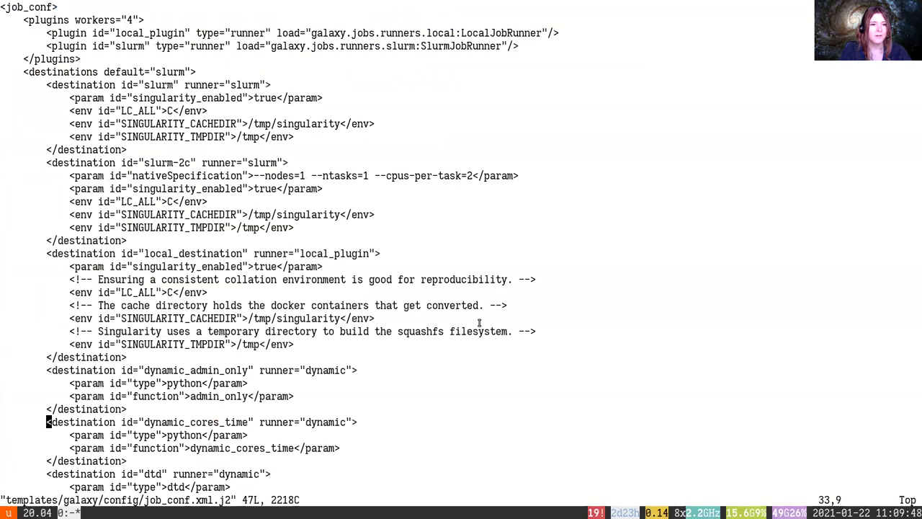
text(/slurm)
key(Return)
Find the existing slurm-2c destination in job_conf.xml.j2, then quit
text(/slurm-2c)
key(Return)
text(:q)
key(Return)
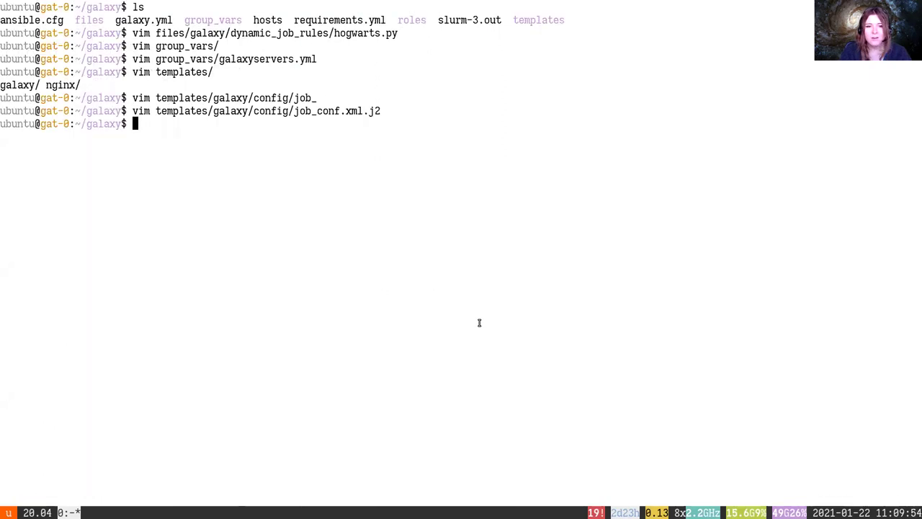
Copy the sorting_hat destination snippet from the tutorial
key(alt+Tab)
scroll(454, 309, down, 3)
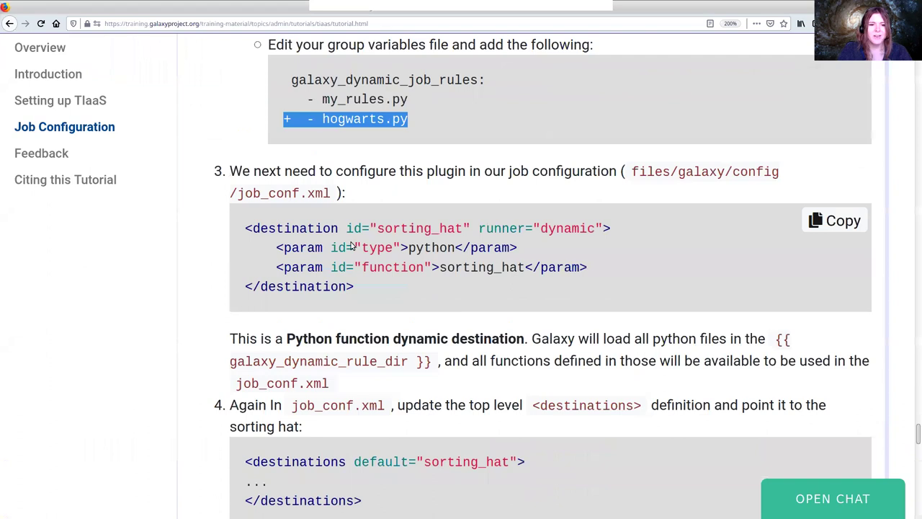
click(263, 231)
drag(264, 231, 428, 288)
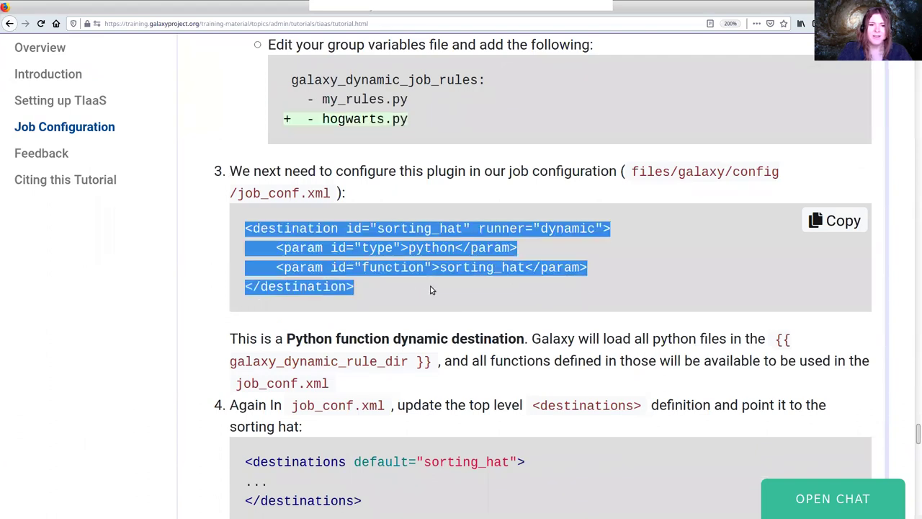
Reopen job_conf.xml.j2 from history and paste the sorting_hat block after the dtd destination
key(alt+Tab)
key(ctrl+r)
text(job)
key(Return)
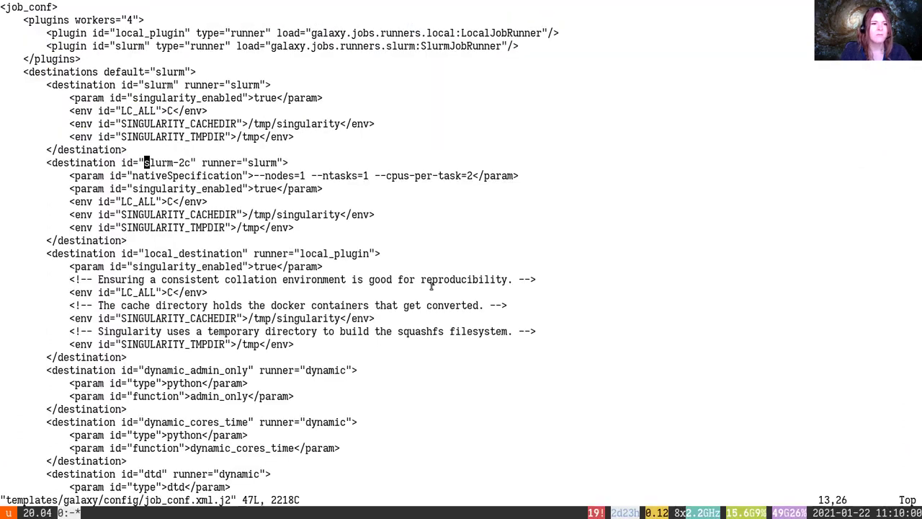
key(j)
key(ctrl+f)
key(k)
Indent the pasted sorting_hat lines with visual block to match the other destinations
key(k)
key(k)
key(j)
key(o)
key(ctrl+shift+v)
key(Escape)
key(k)
key(ctrl+v)
key(k)
key(k)
key(shift+i)
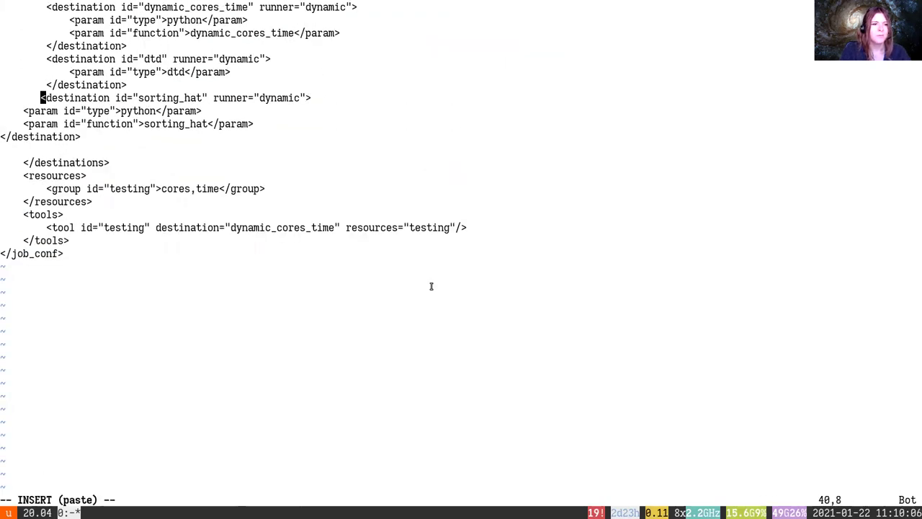
key(Escape)
key(ctrl+v)
key(j)
key(j)
key(j)
key(y)
key(p)
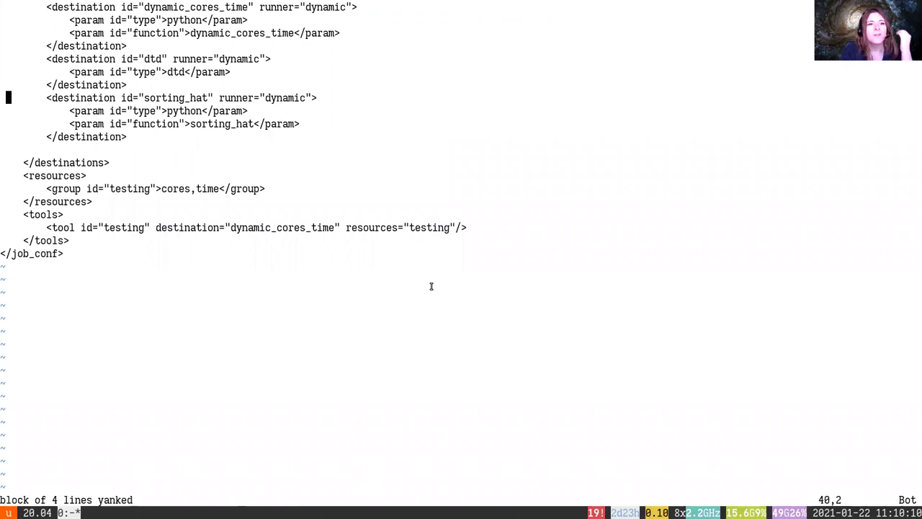
Check alignment against dynamic_admin_only, delete the stray blank line, and save job_conf.xml.j2
key(k)
key(k)
key(k)
key(k)
key(k)
key(k)
key(k)
key(k)
key(k)
key(k)
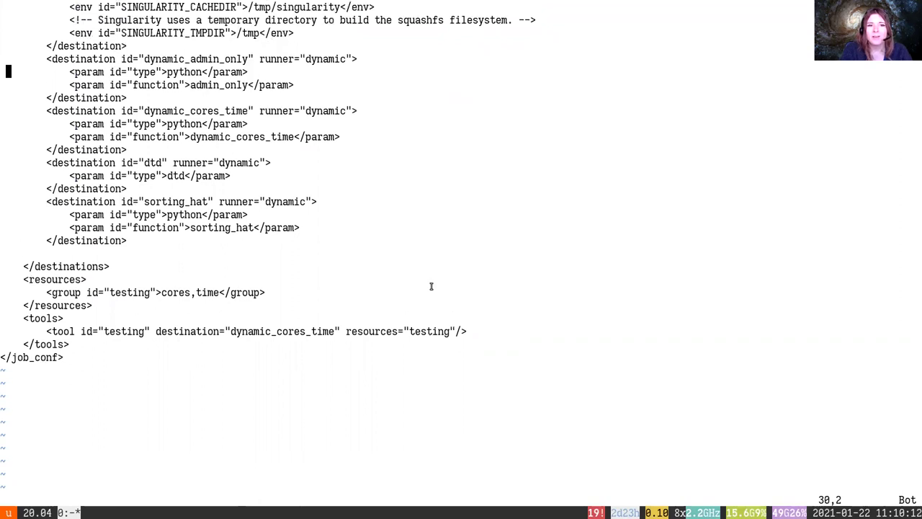
key(w)
key(e)
key(k)
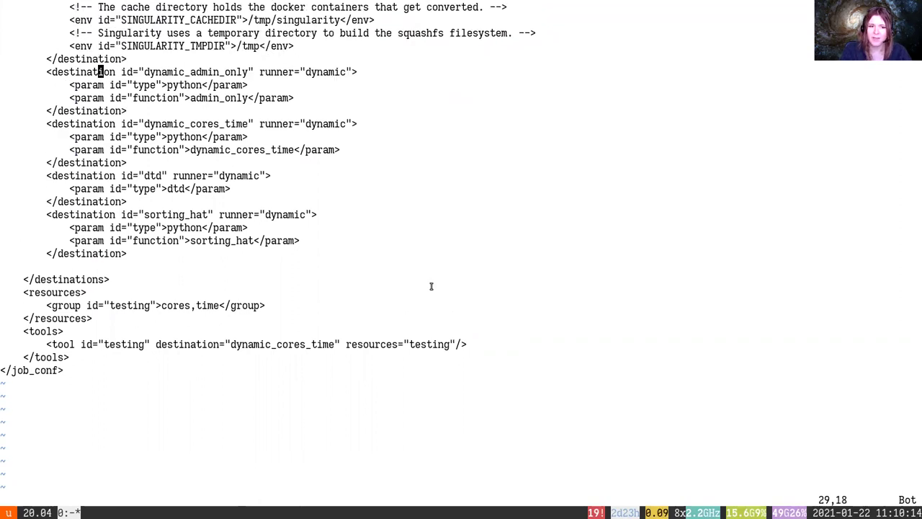
key(j)
key(j)
key(j)
key(j)
key(j)
key(j)
key(j)
key(j)
key(j)
key(j)
key(j)
key(j)
key(j)
key(j)
key(j)
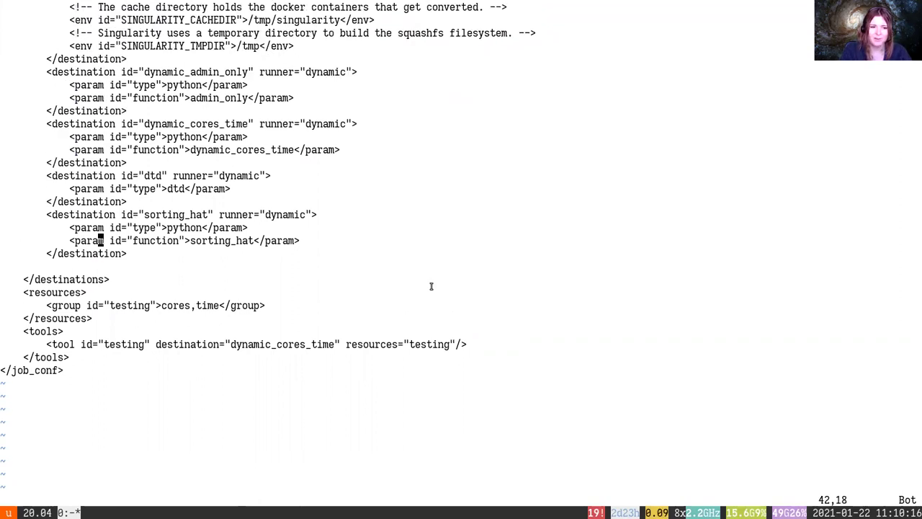
key(shift+v)
text(d:w)
key(Return)
key(colon)
key(Escape)
key(alt+Tab)
Change the destinations default in job_conf.xml.j2 from slurm to sorting_hat
scroll(432, 288, down, 2)
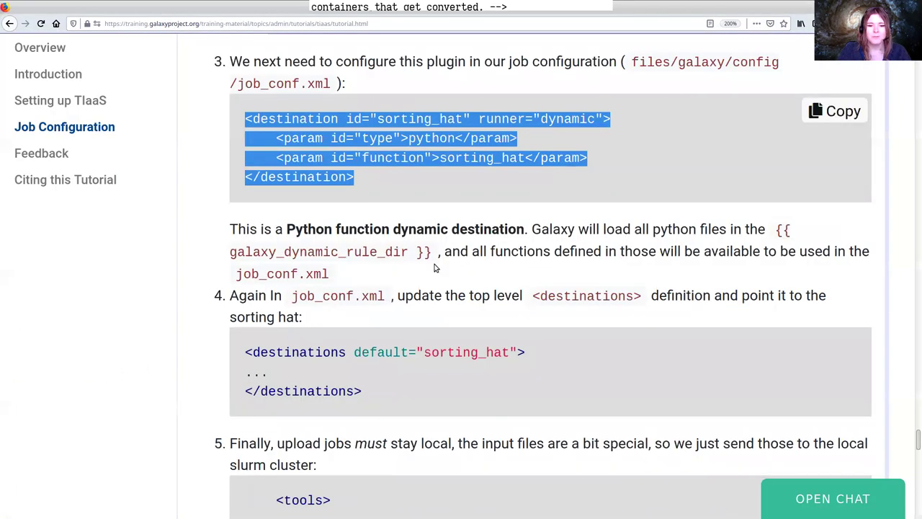
drag(356, 352, 520, 351)
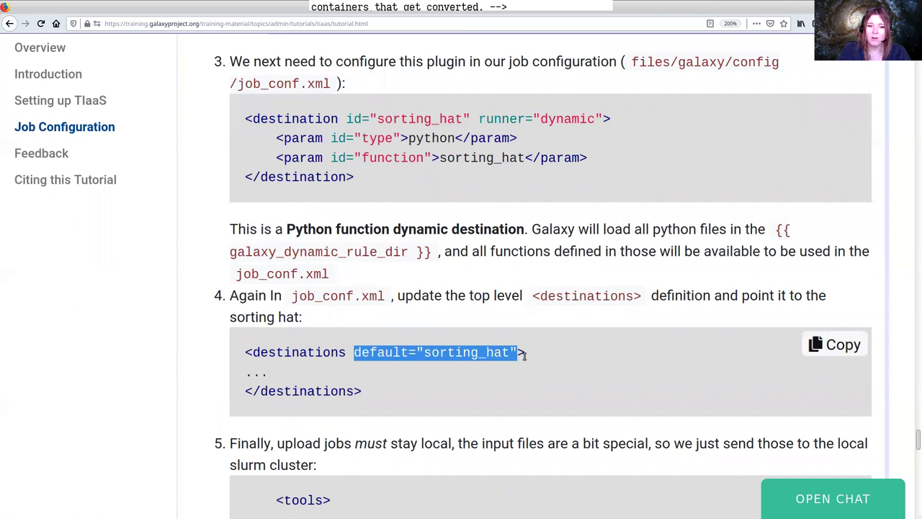
key(alt+Tab)
key(ctrl+u)
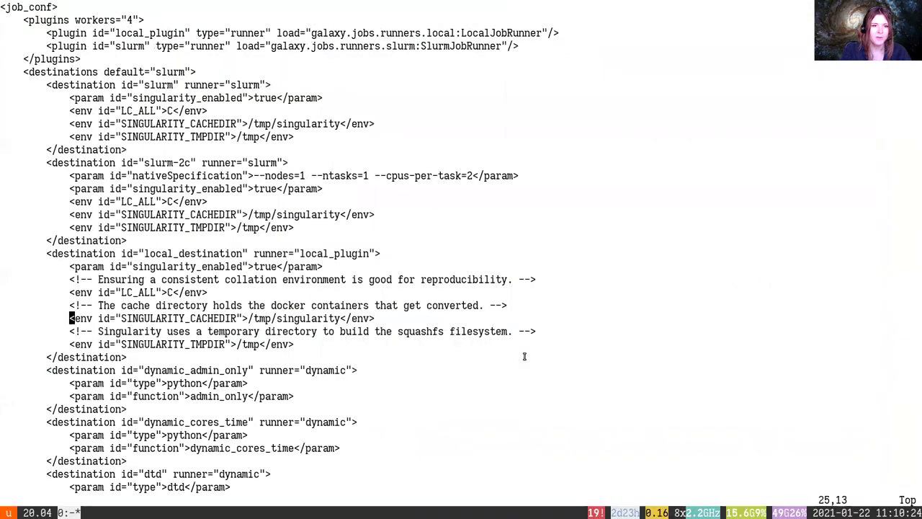
key(k)
key(k)
key(k)
key(k)
key(k)
key(k)
key(k)
key(k)
key(k)
key(k)
key(k)
key(k)
key(k)
key(k)
key(k)
key(k)
key(k)
key(k)
key(k)
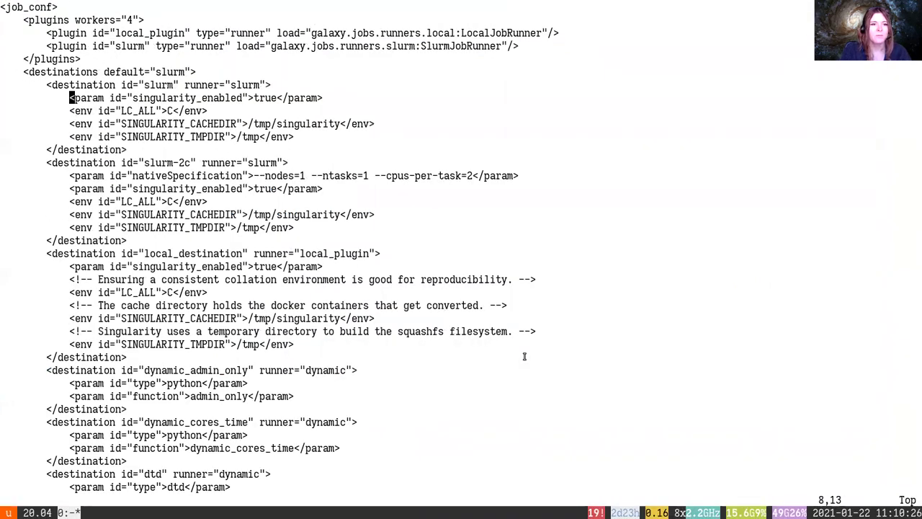
key(t>)
key(c)
key(i)
key(quotedbl)
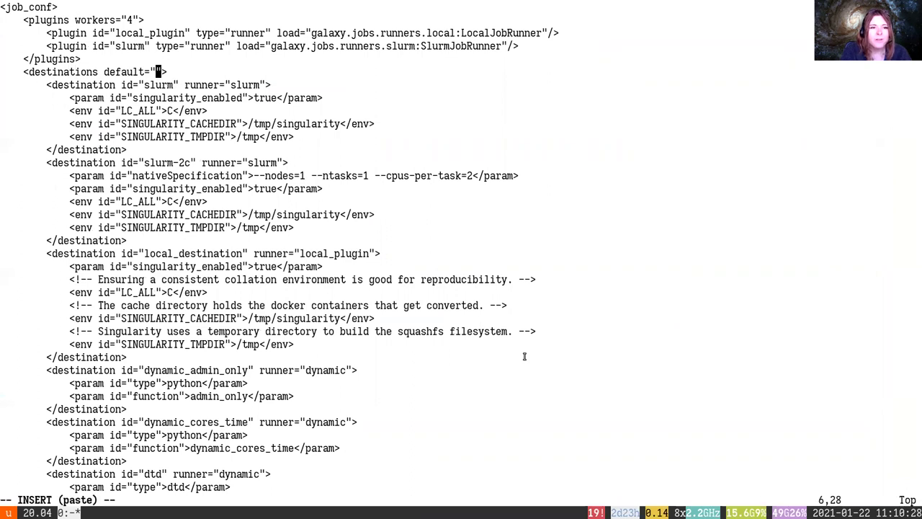
text(sorting_h)
text(at)
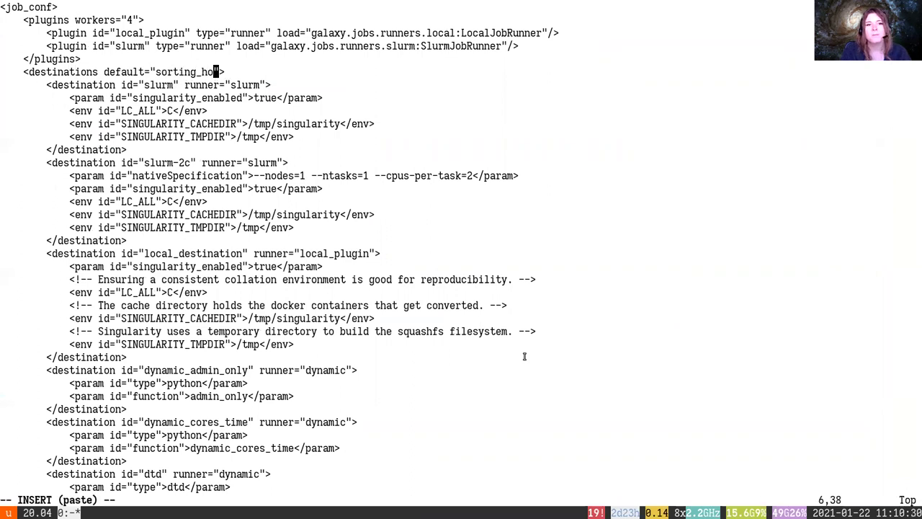
key(Escape)
Save job_conf.xml.j2 and quit vim
text(:w)
key(Return)
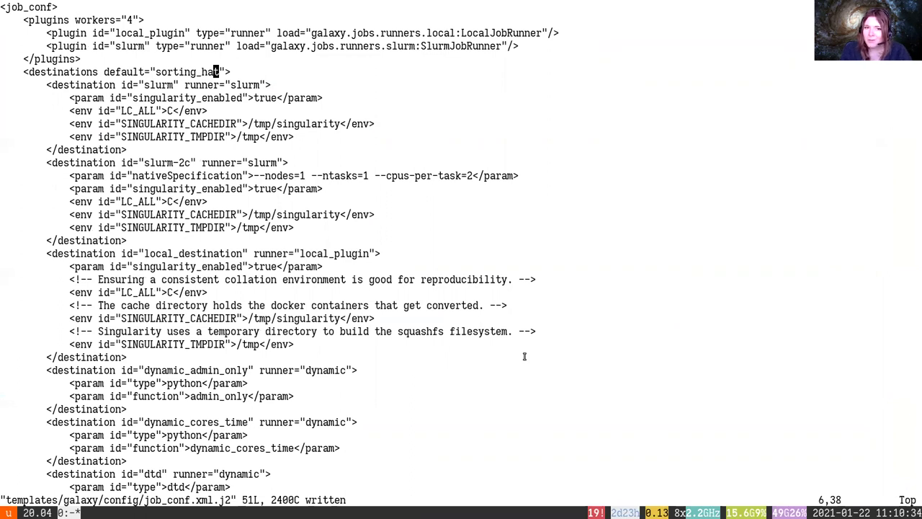
key(ctrl+f)
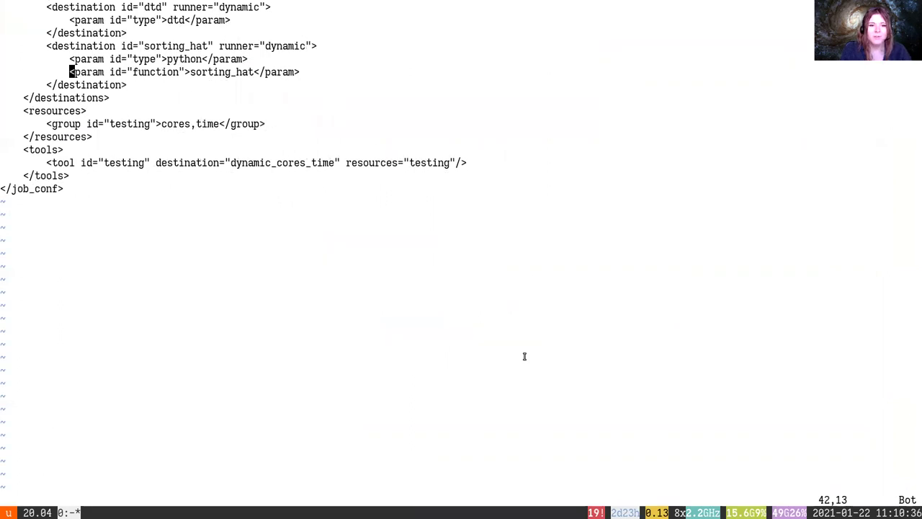
text(:q)
key(Return)
Locate the upload1 tool line in the tutorial and reopen job_conf.xml.j2 in vim
key(alt+Tab)
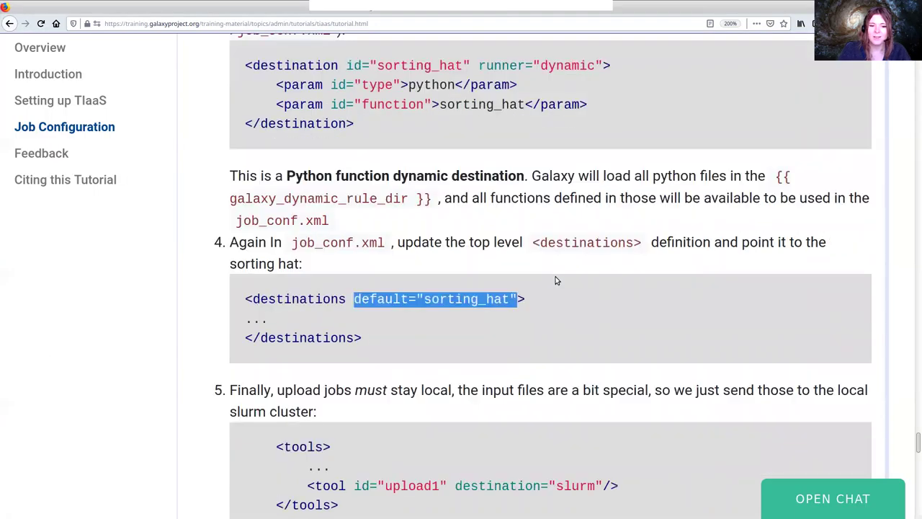
scroll(556, 280, down, 2)
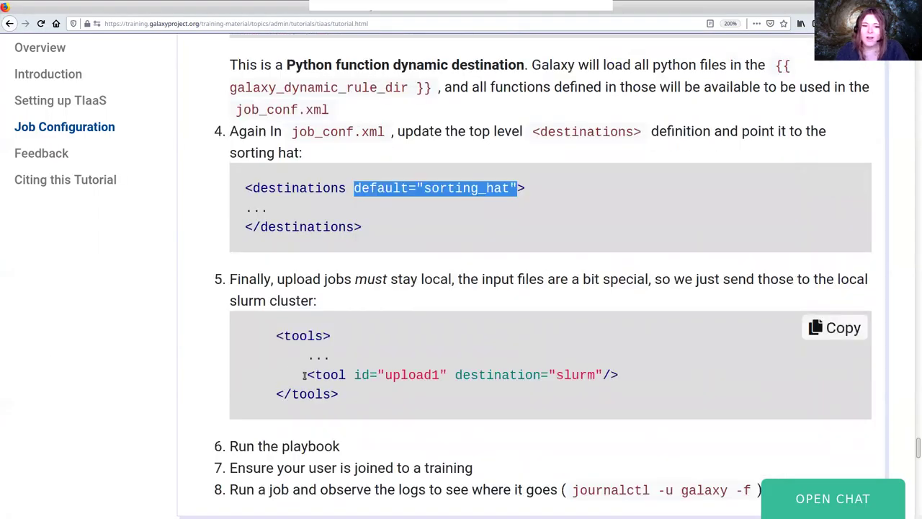
drag(304, 375, 640, 376)
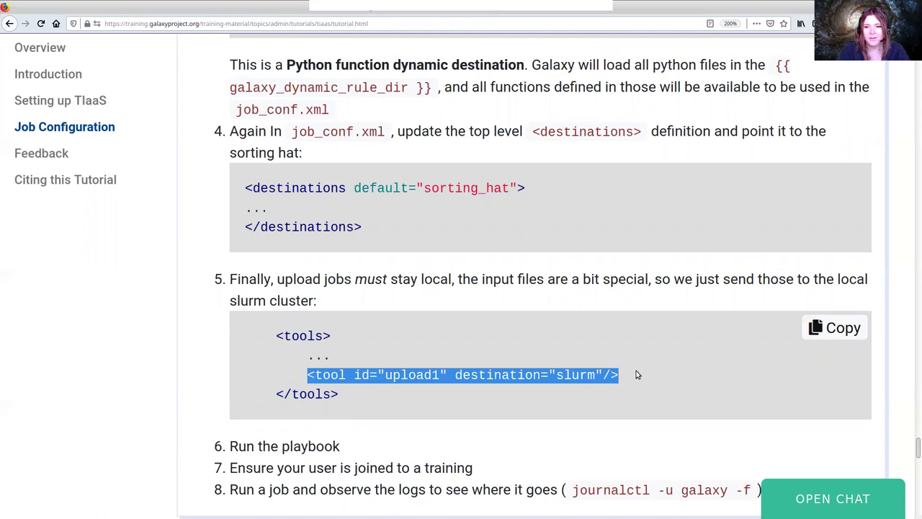
key(alt+Tab)
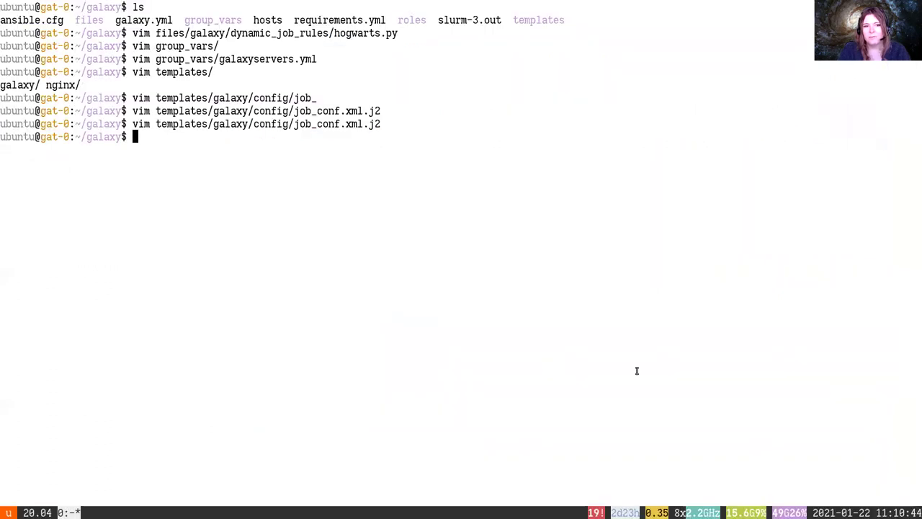
text(vim)
key(Up)
key(Return)
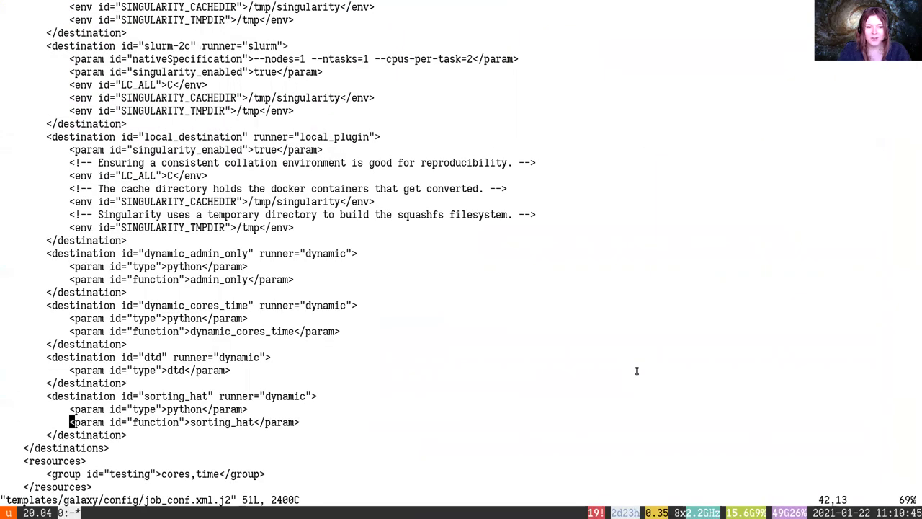
key(j)
key(j)
key(j)
key(j)
key(j)
key(j)
key(alt+Tab)
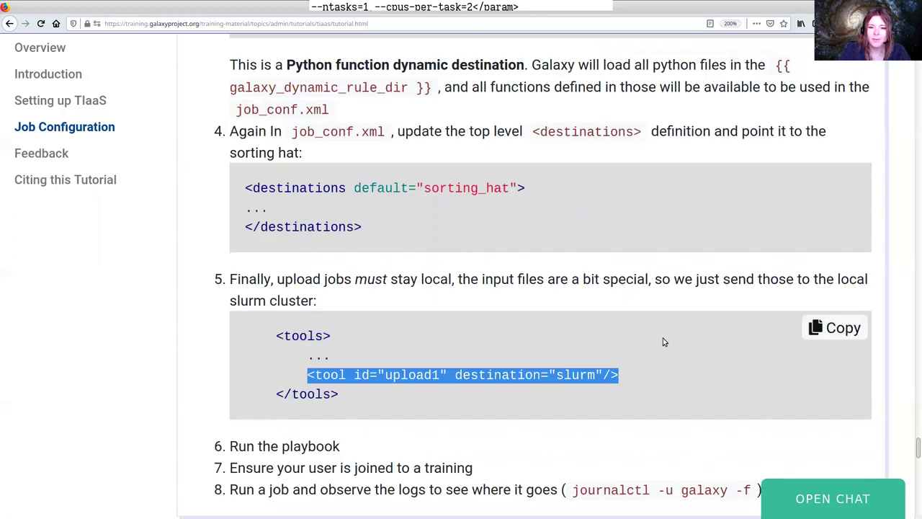
Copy the tutorial's upload1-to-slurm line into the tools section of job_conf.xml.j2
drag(647, 372, 264, 372)
double_click(261, 372)
triple_click(261, 371)
right_click(347, 374)
click(371, 384)
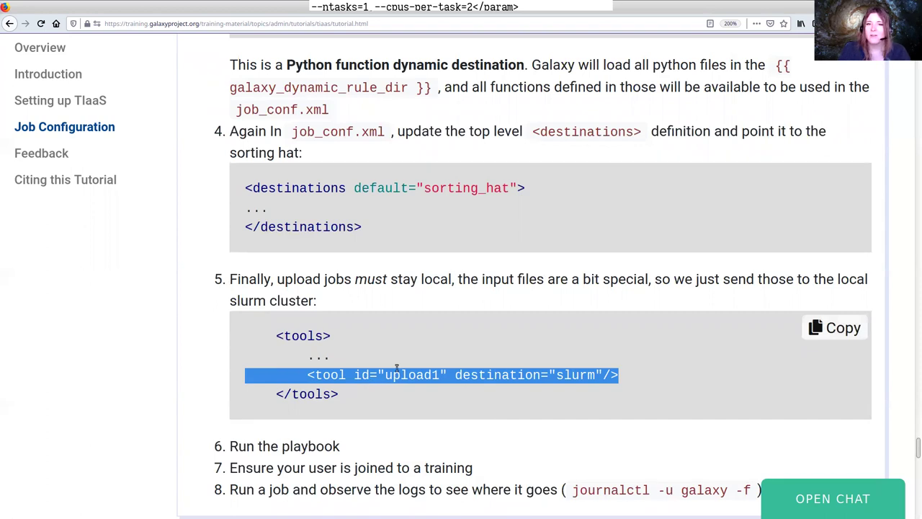
key(alt+Tab)
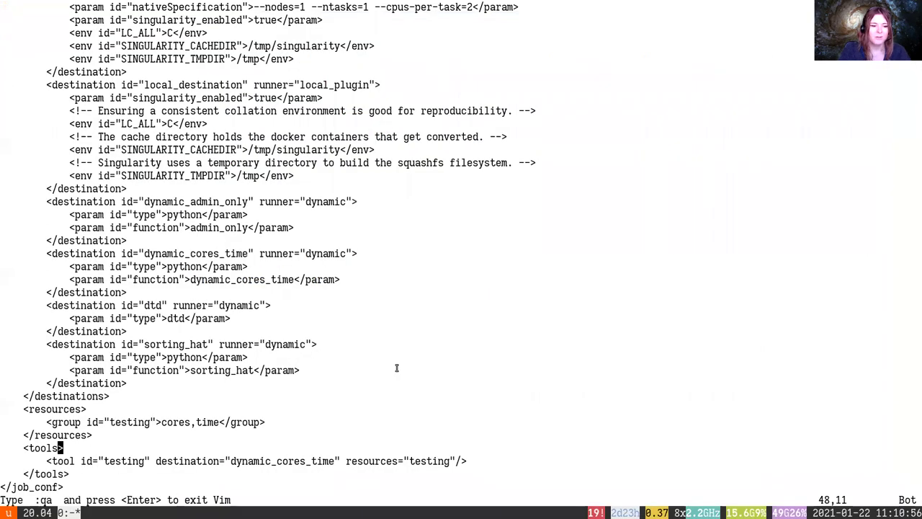
key(o)
key(ctrl+shift+v)
key(Escape)
text(:)
key(alt+Tab)
scroll(446, 319, down, 3)
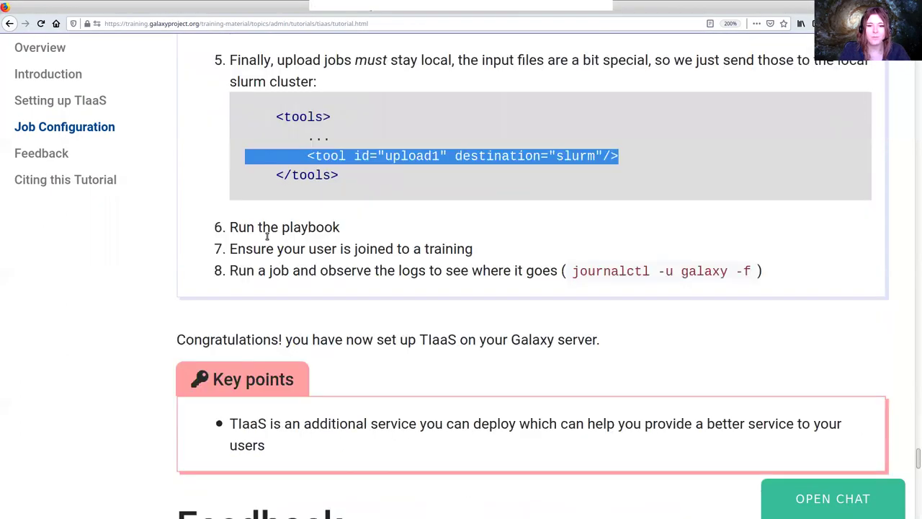
Run ansible-playbook galaxy.yml, then bring up the Galaxy welcome page in the browser
key(alt+Tab)
text(ansible-galaxy)
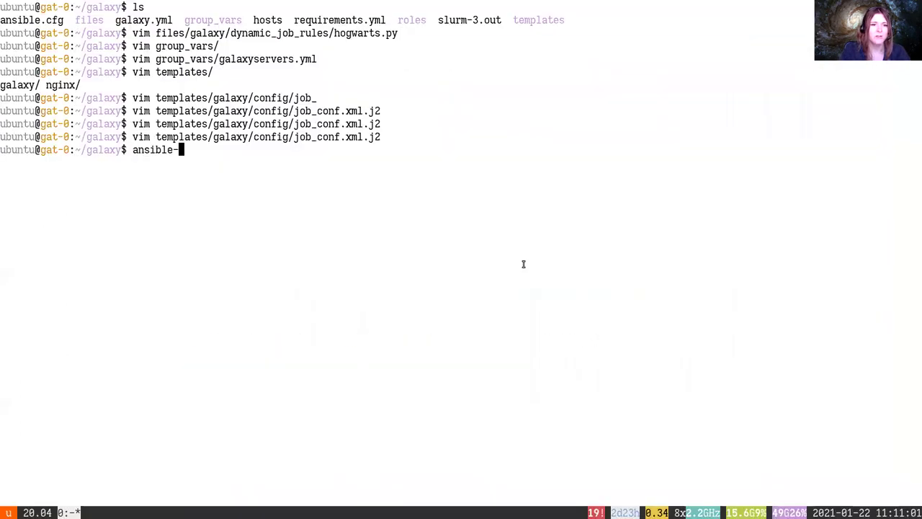
key(BackSpace)
key(BackSpace)
key(BackSpace)
key(BackSpace)
key(BackSpace)
key(BackSpace)
key(BackSpace)
text(playbook galaxy.yml)
key(Return)
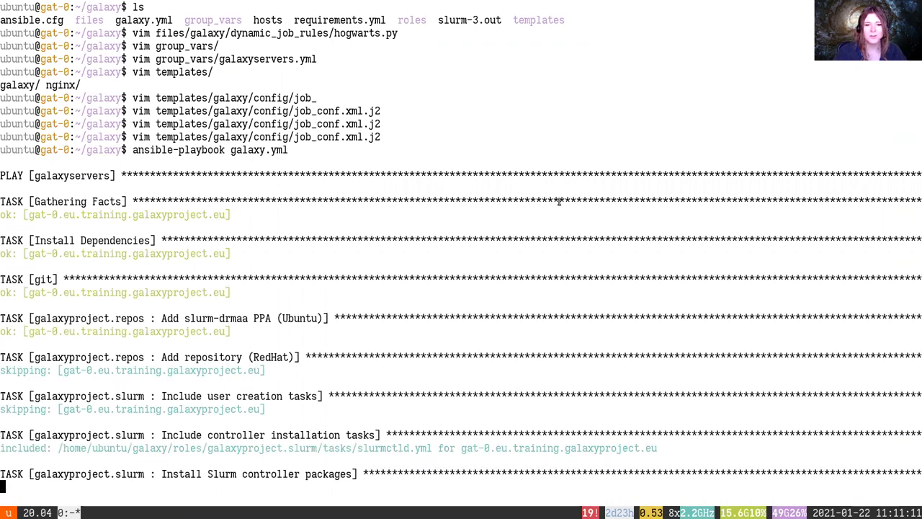
key(alt+Tab)
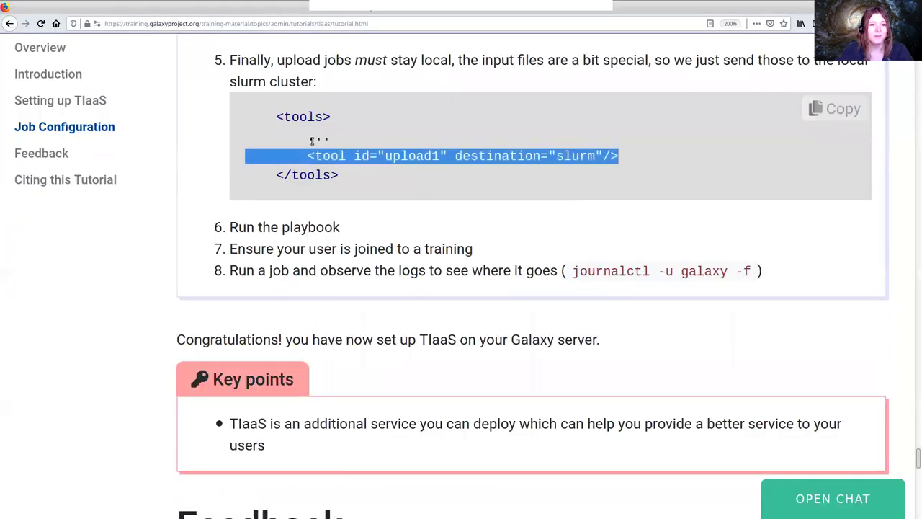
key(ctrl+Tab)
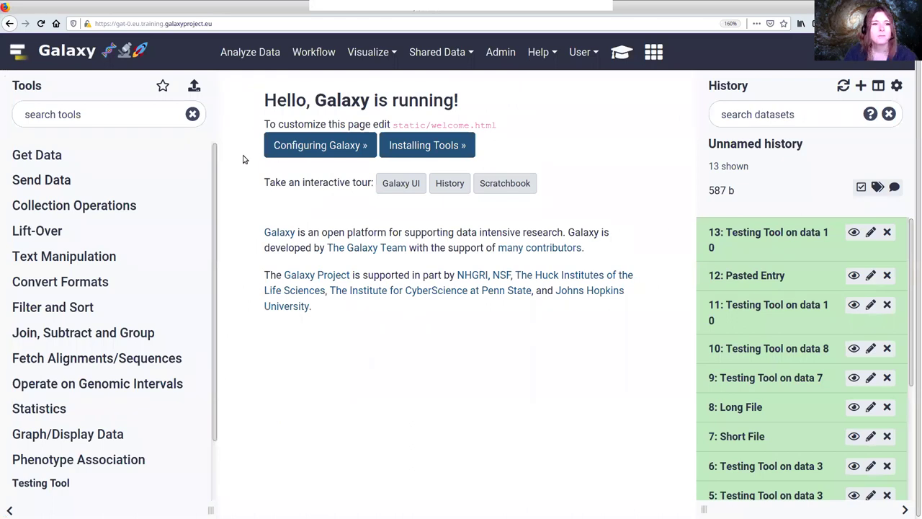
Queue four pasted-text uploads in Galaxy: asdfasdf three times and fdsfdasfads
click(194, 85)
click(493, 441)
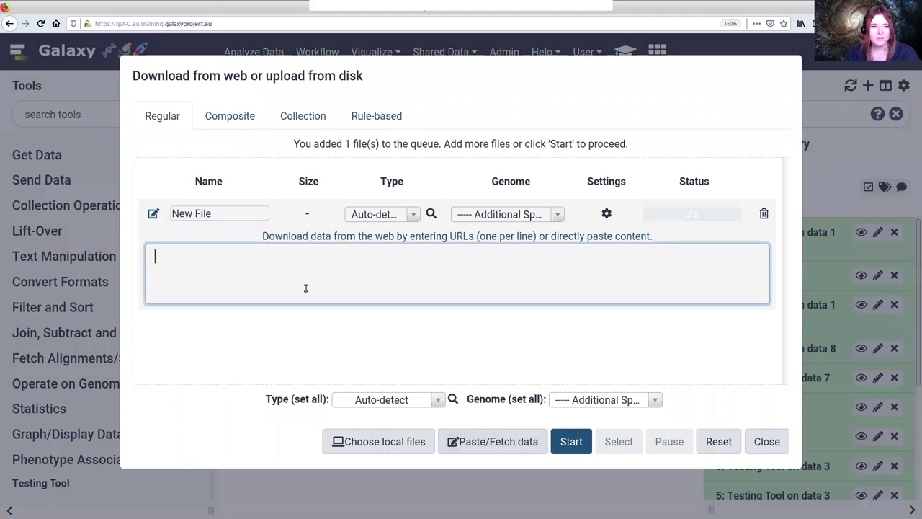
text(asdfasdf)
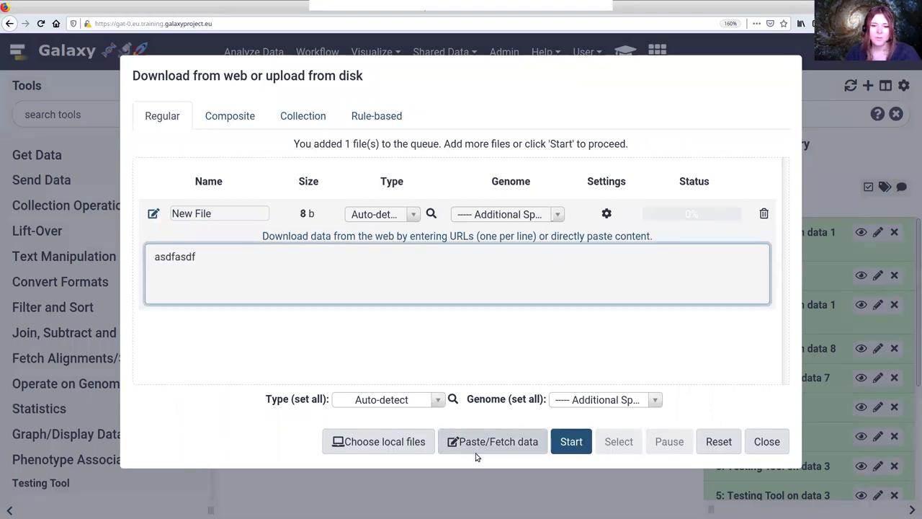
click(469, 445)
text(asdfasdf)
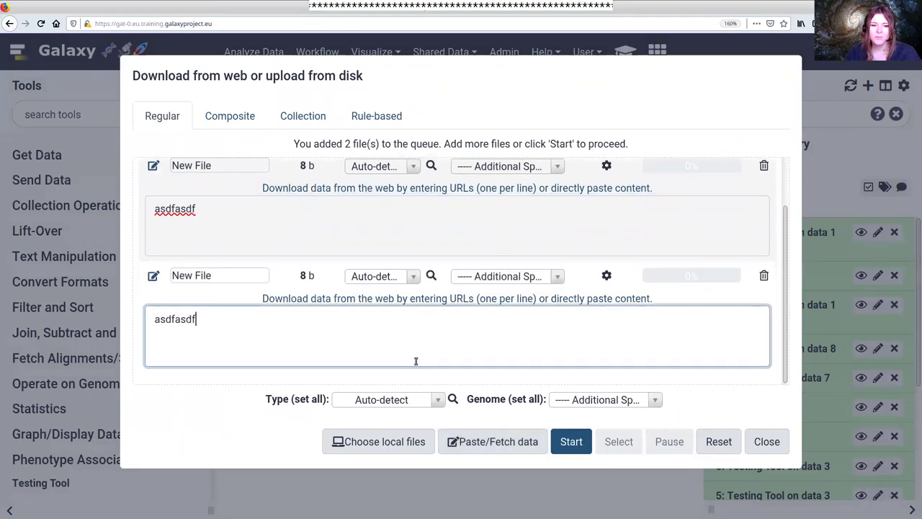
click(487, 443)
text(asdfasdf)
click(490, 442)
text(fdsfdasfads)
key(alt+Tab)
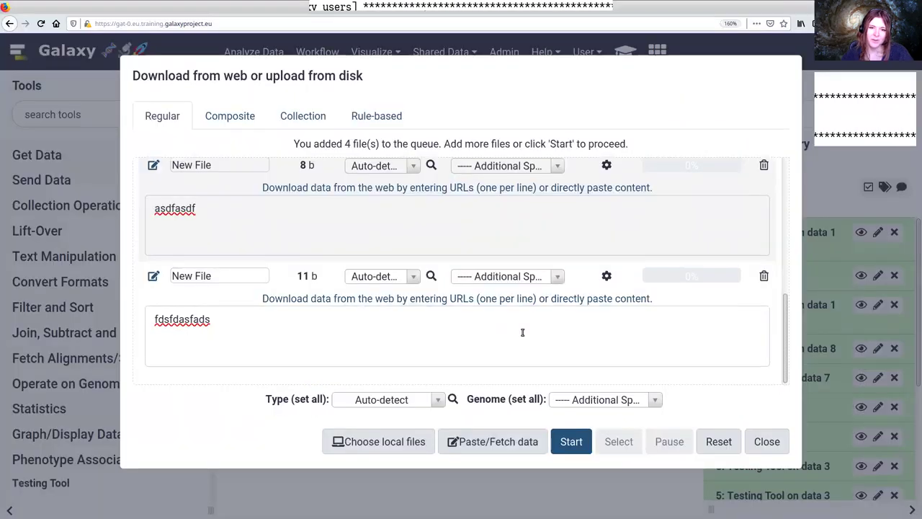
Wait for the playbook's PLAY RECAP: ok=153, changed=5, failed=0, ignored=1
click(522, 332)
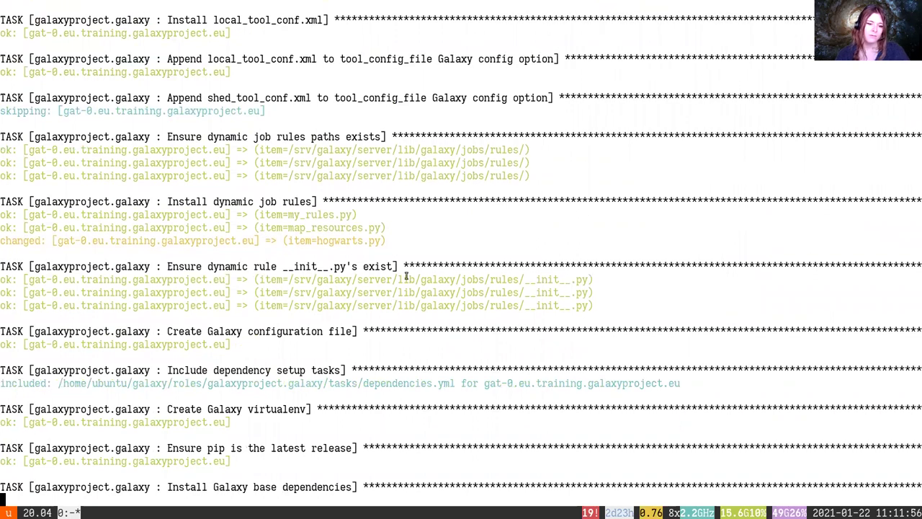
key(XF86AudioRaiseVolume)
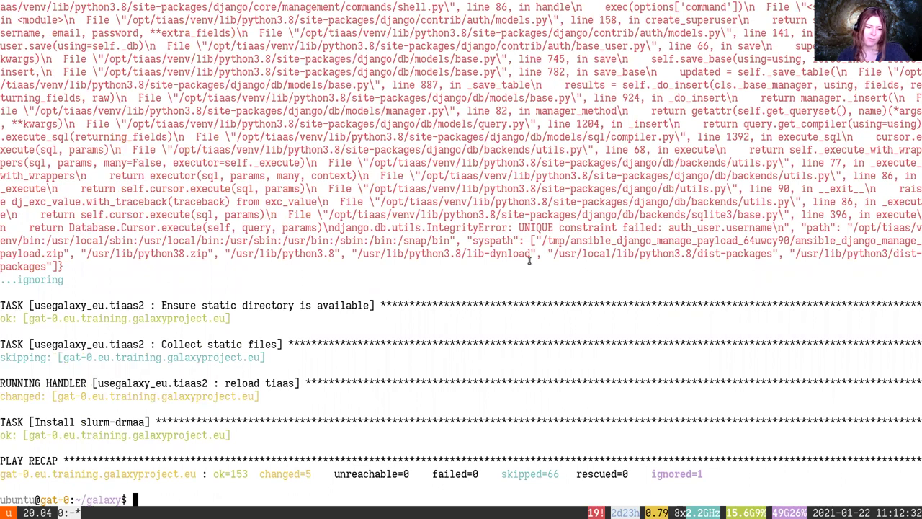
scroll(529, 260, up, 7)
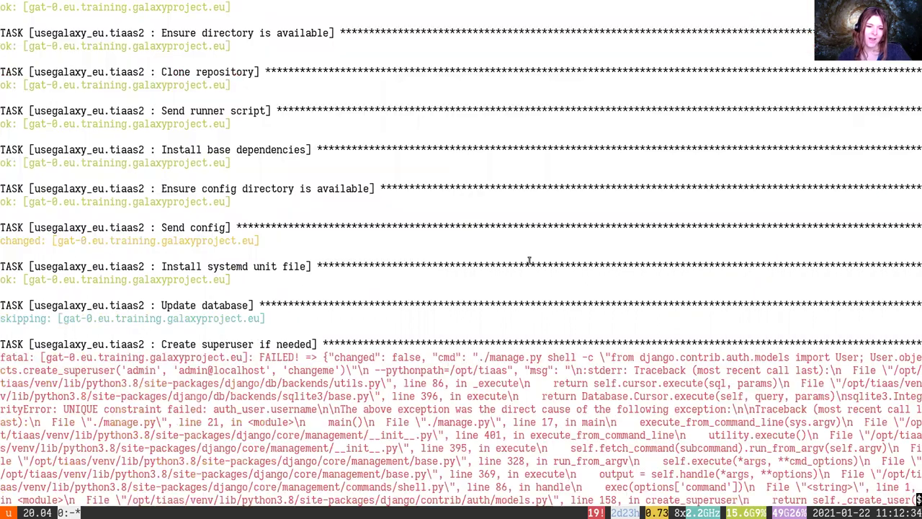
scroll(529, 261, down, 3)
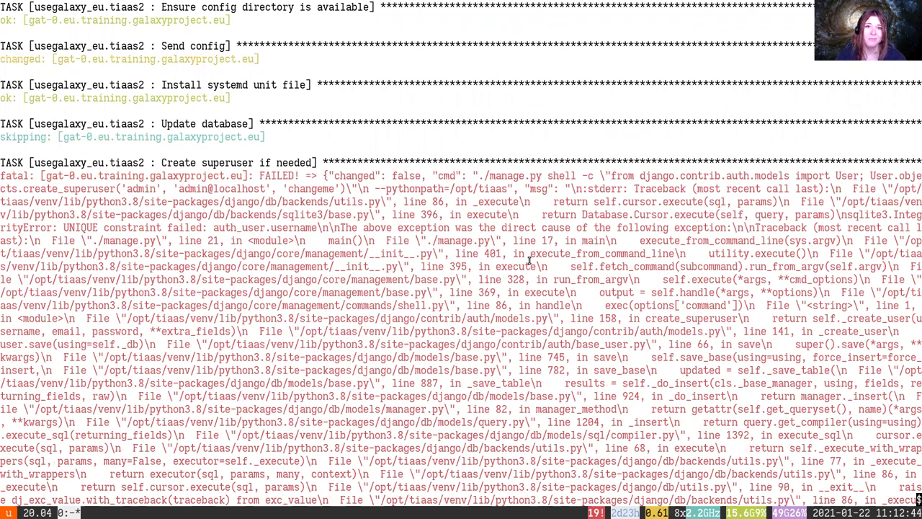
scroll(529, 260, down, 3)
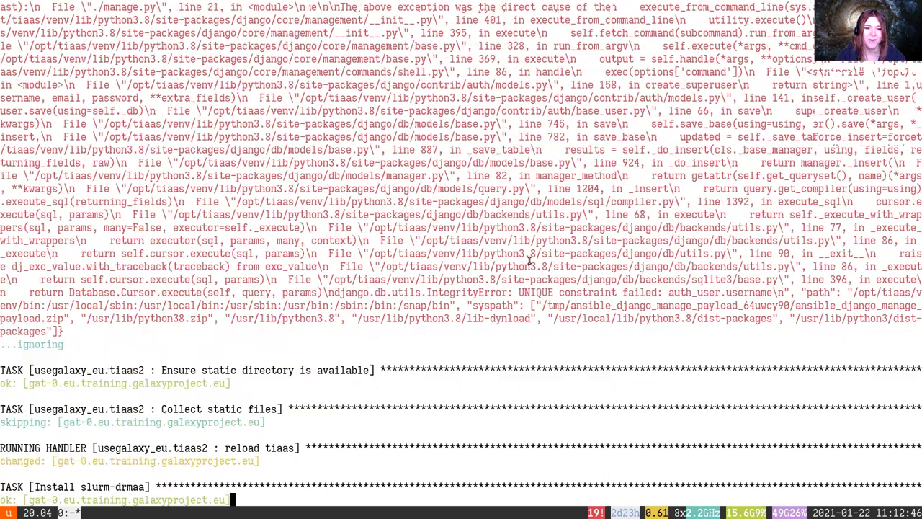
scroll(529, 260, down, 1)
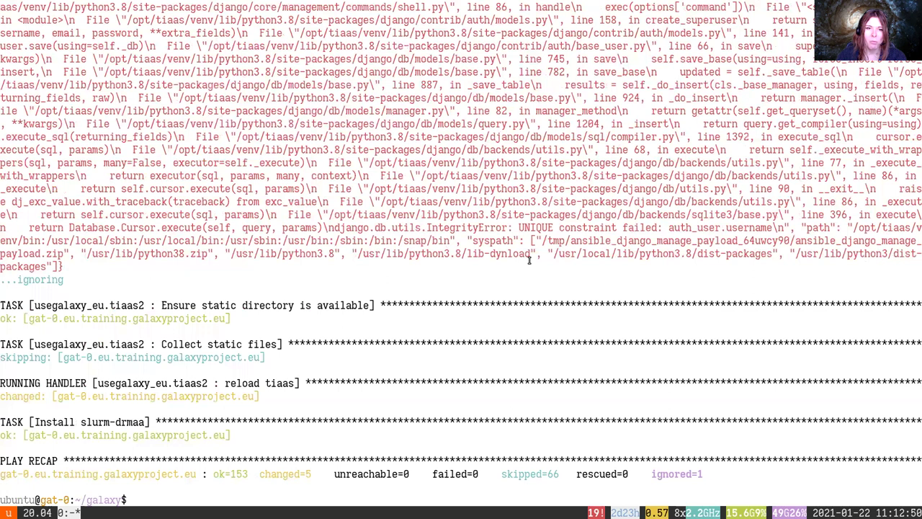
scroll(529, 261, up, 1)
scroll(529, 260, up, 3)
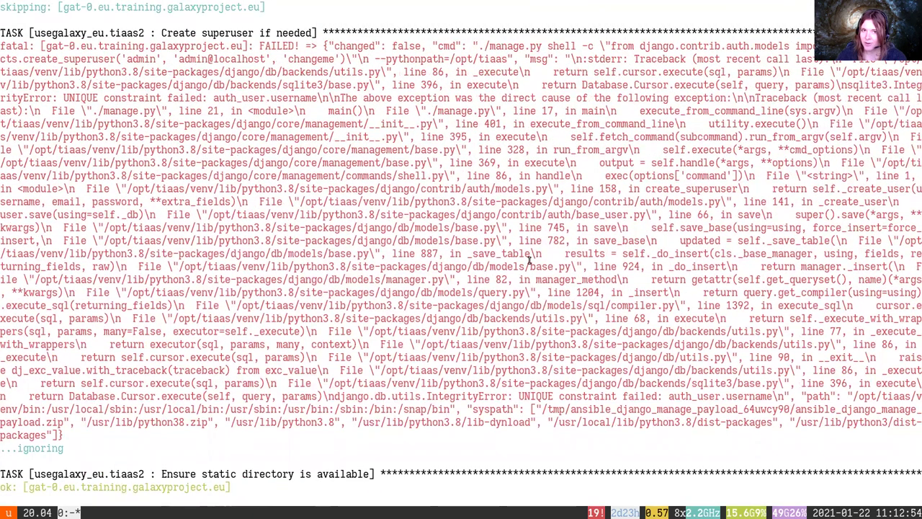
drag(442, 332, 915, 358)
mouse_move(508, 398)
mouse_down()
mouse_move(768, 395)
mouse_move(521, 396)
mouse_up()
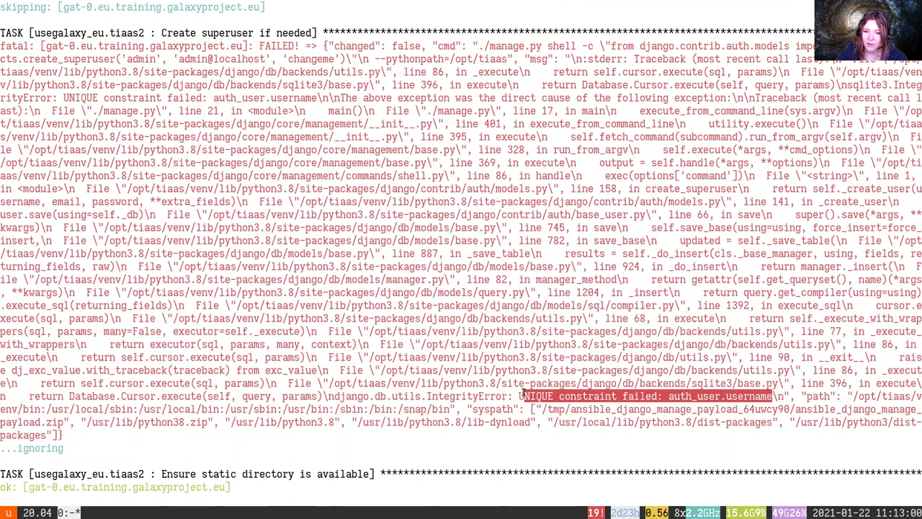
triple_click(49, 448)
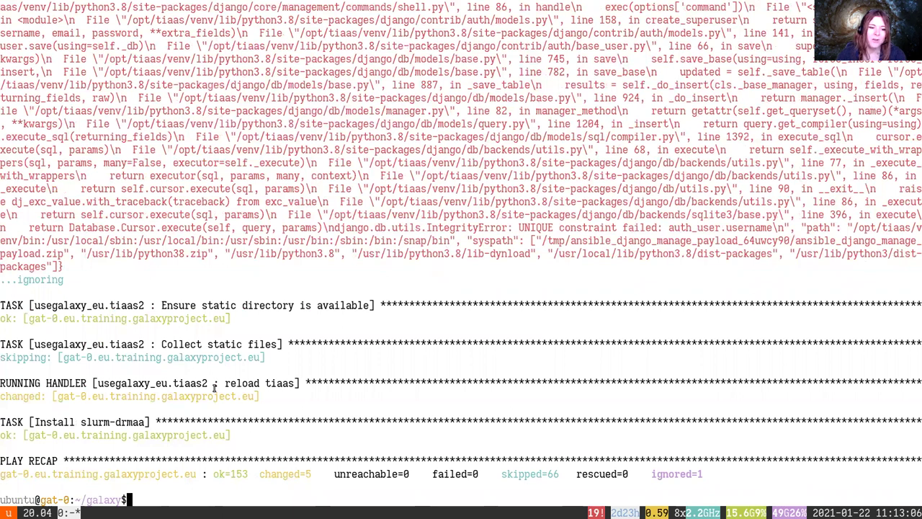
Close the upload dialog and open Secure Hash / Message Digest via a 'digest' tool search
key(alt+Tab)
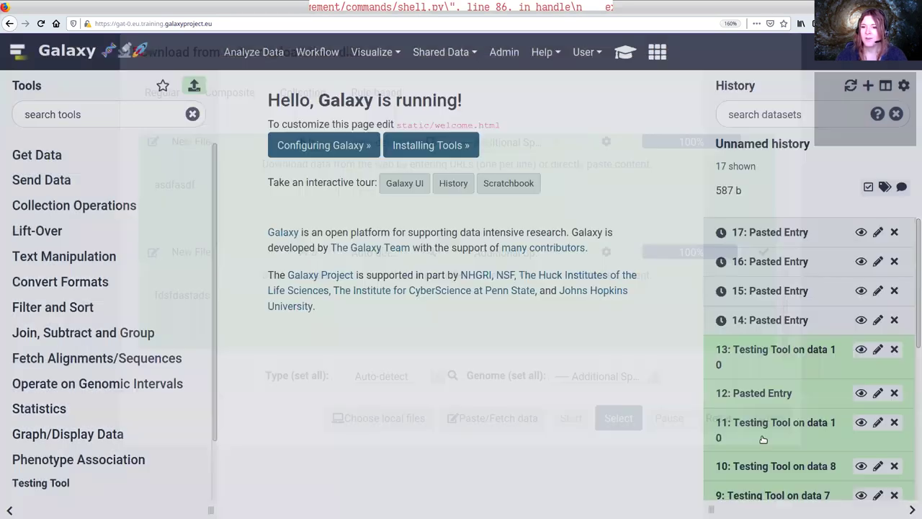
click(765, 441)
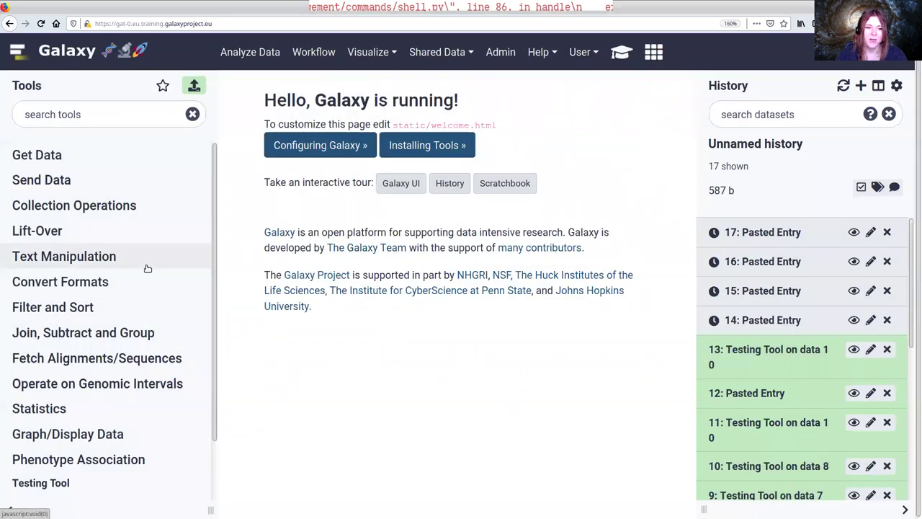
scroll(145, 263, down, 2)
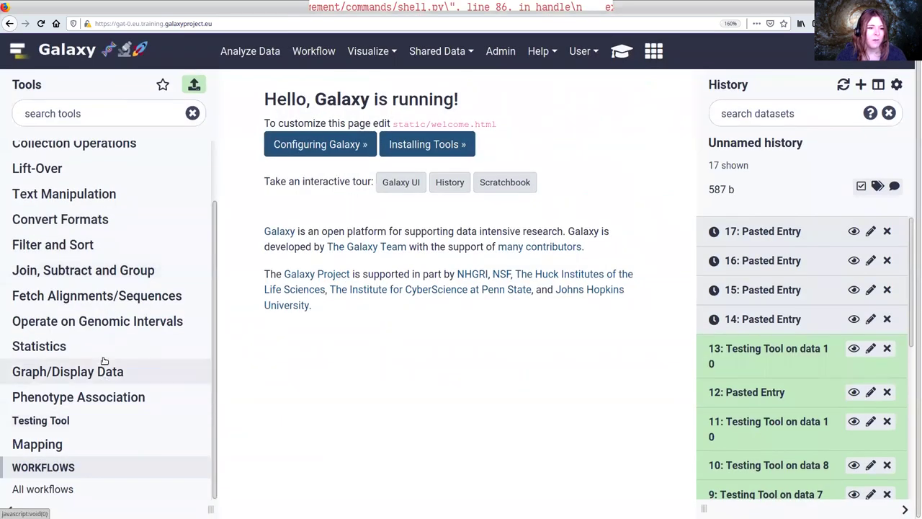
scroll(103, 362, up, 2)
click(88, 122)
text(digest)
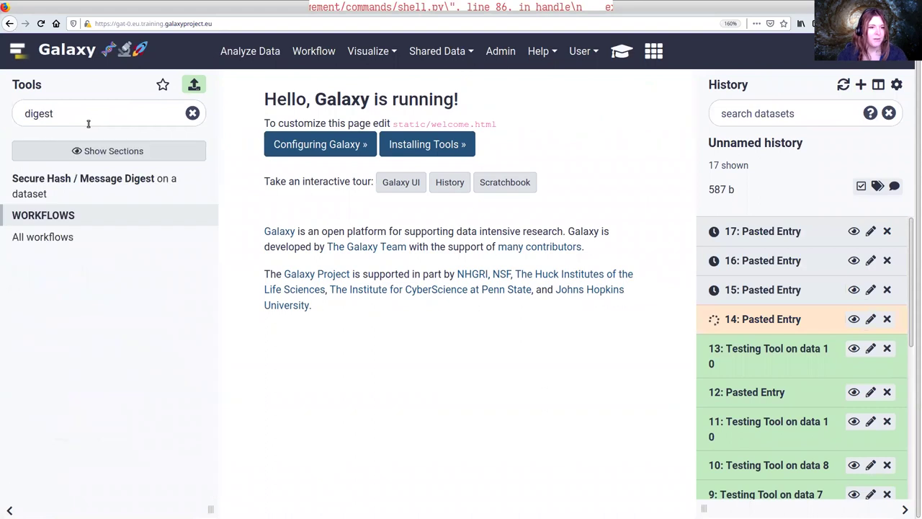
click(113, 181)
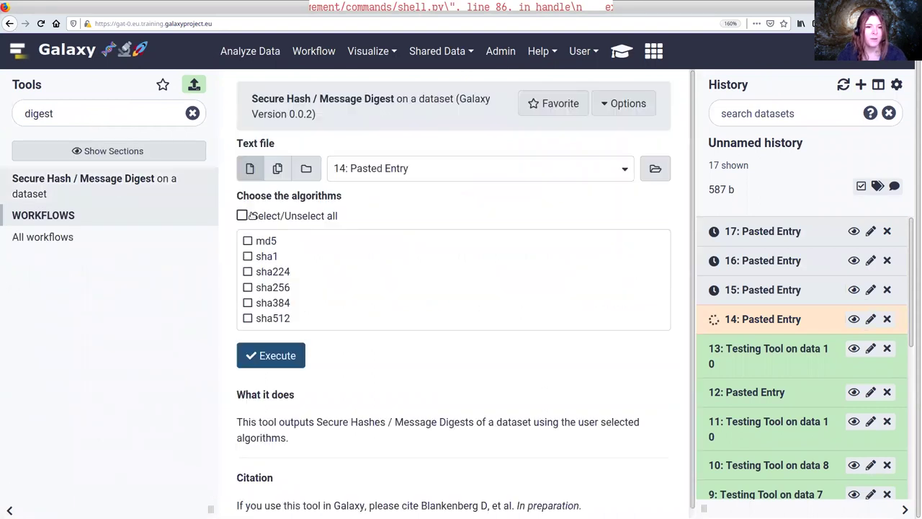
Run the digest tool on datasets 11–17 with all hash algorithms selected
click(278, 168)
drag(405, 168, 403, 236)
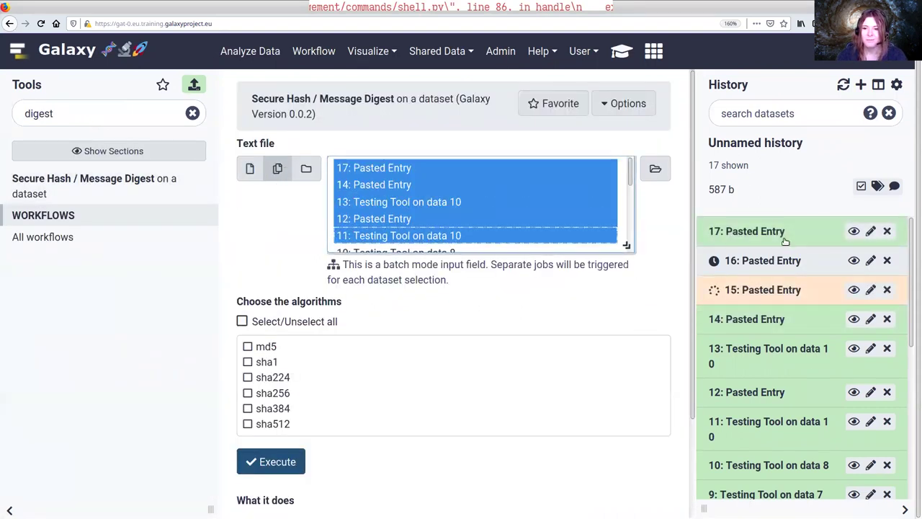
click(263, 324)
click(272, 461)
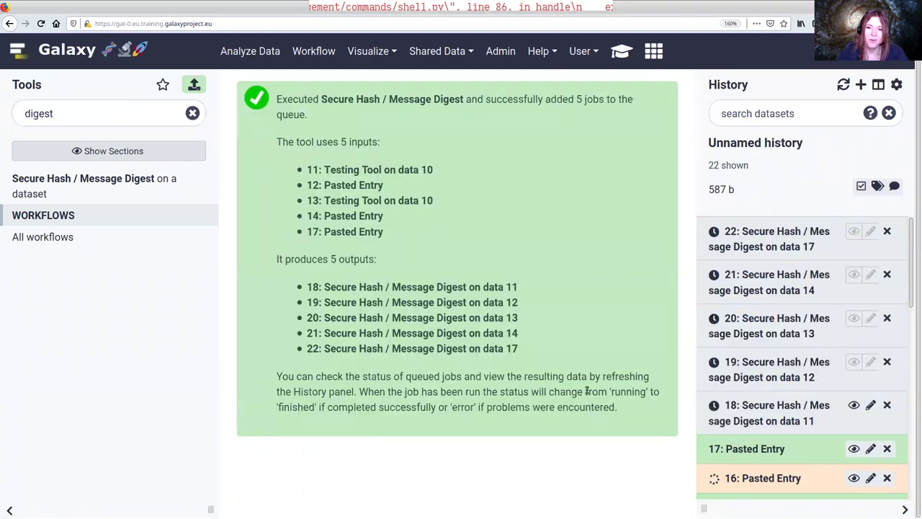
scroll(723, 292, down, 3)
click(747, 256)
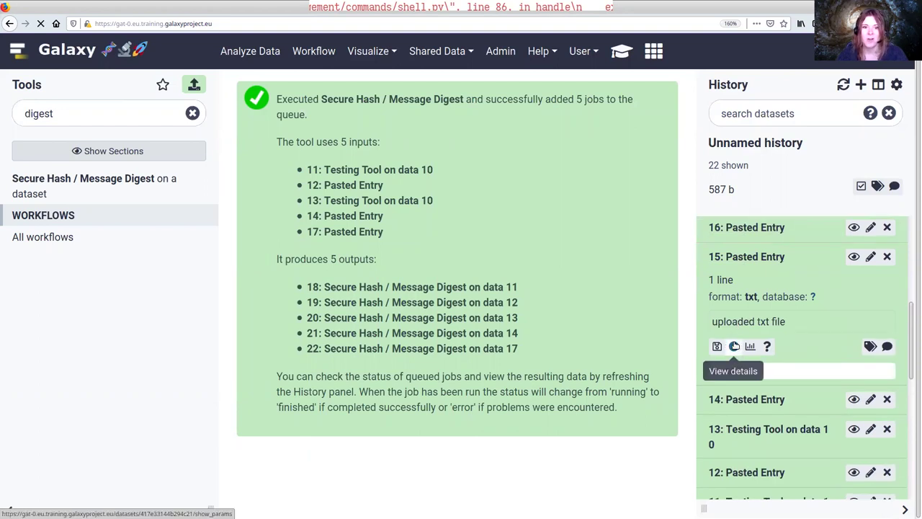
Review the job details page for history entry 15
click(734, 346)
scroll(586, 335, down, 5)
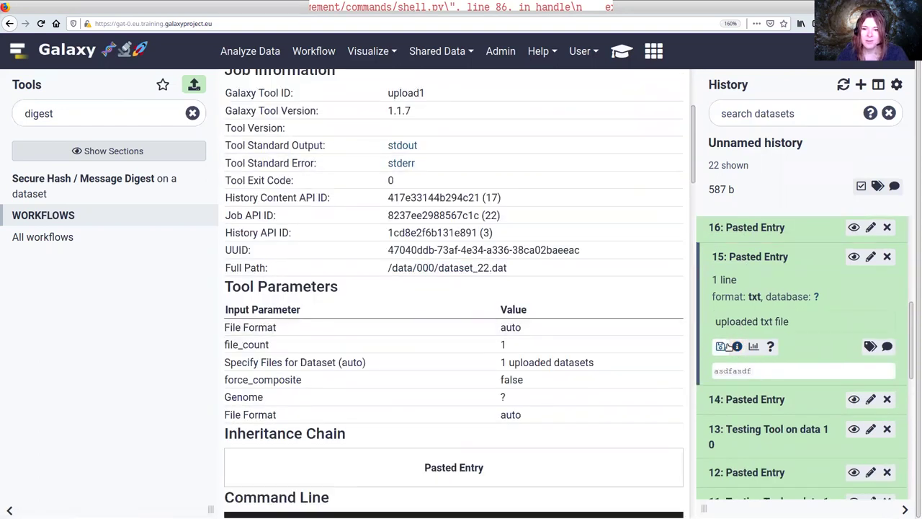
scroll(721, 349, down, 3)
scroll(598, 279, down, 5)
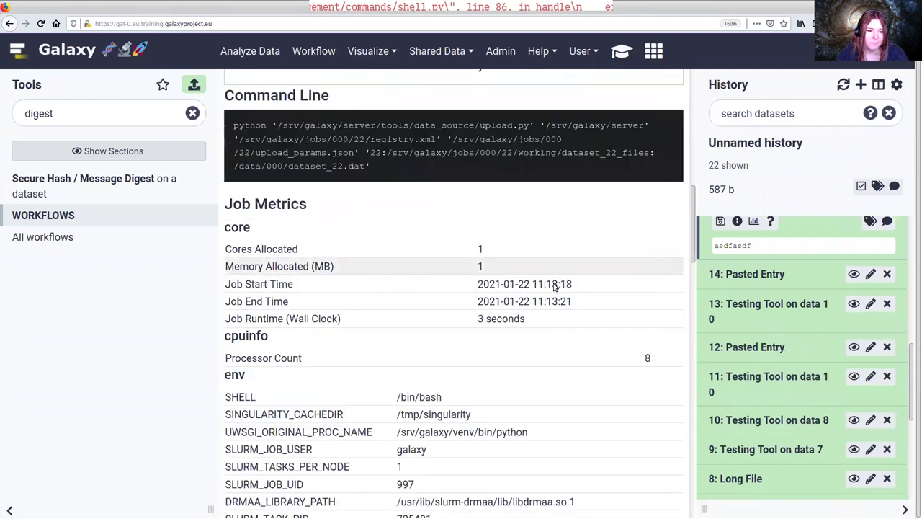
scroll(547, 285, down, 1)
scroll(452, 325, down, 10)
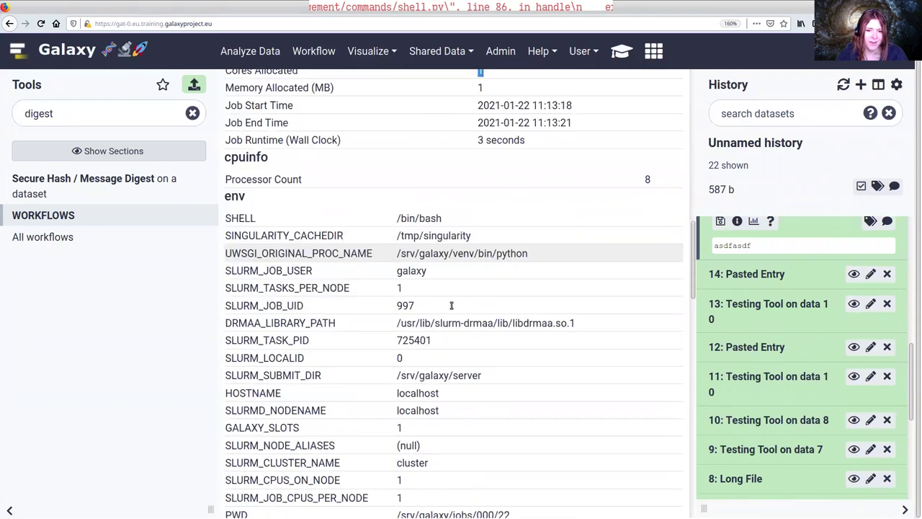
scroll(452, 325, down, 20)
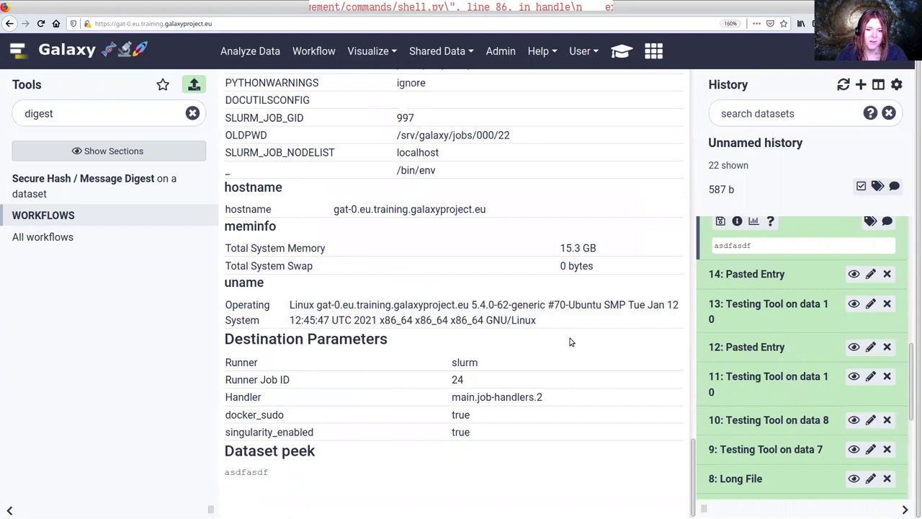
Expand dataset 18 to see the digest job on data 11 waiting to run
scroll(659, 231, up, 20)
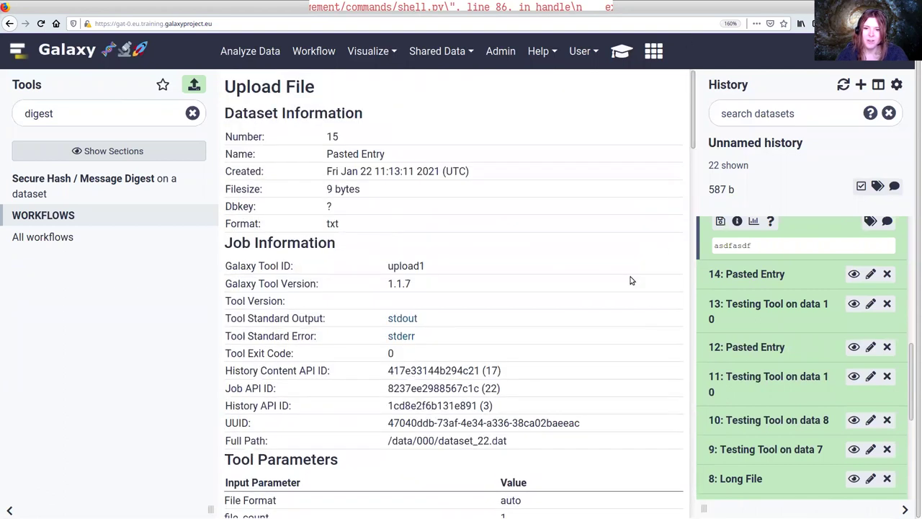
scroll(776, 299, up, 5)
scroll(775, 298, up, 5)
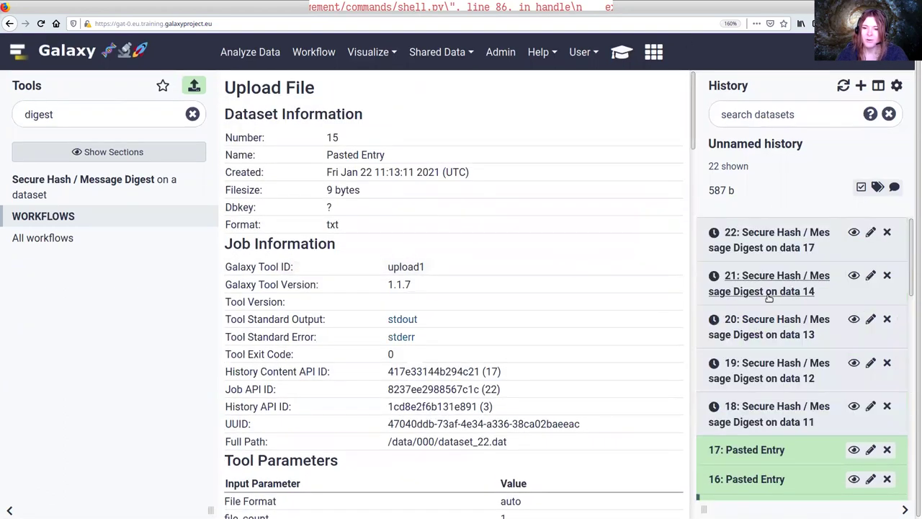
click(774, 412)
scroll(777, 364, down, 1)
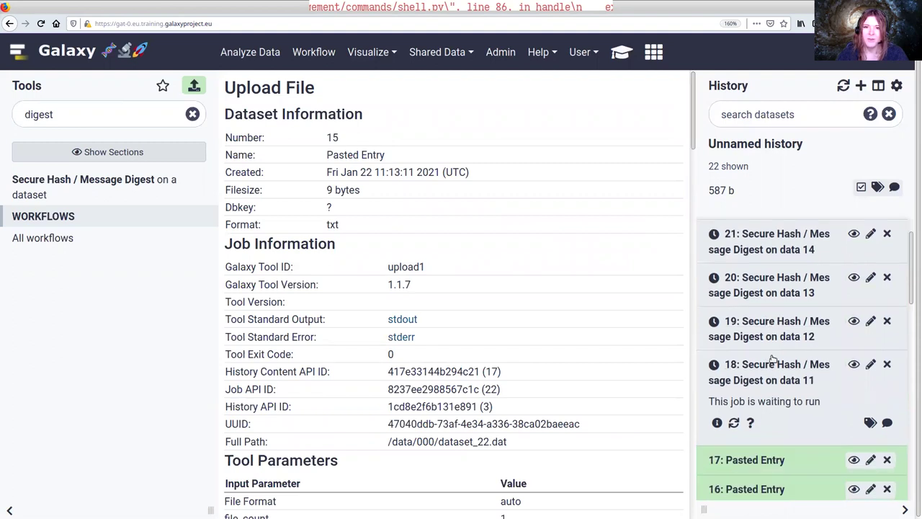
key(alt+Tab)
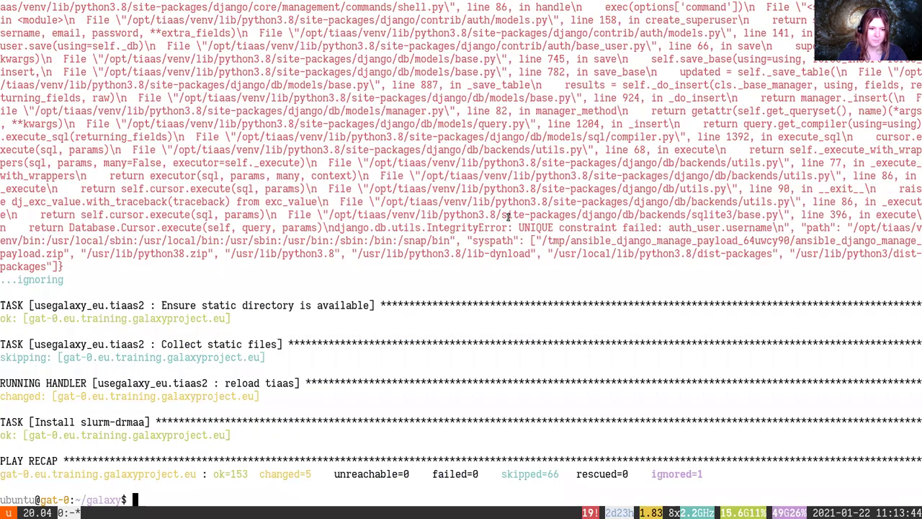
Stream the Galaxy log with journalctl -f -u galaxy, recalled from the pulsar command
key(ctrl+r)
text(jour)
key(Right)
key(BackSpace)
key(BackSpace)
key(BackSpace)
key(BackSpace)
key(BackSpace)
key(BackSpace)
text(galaxy)
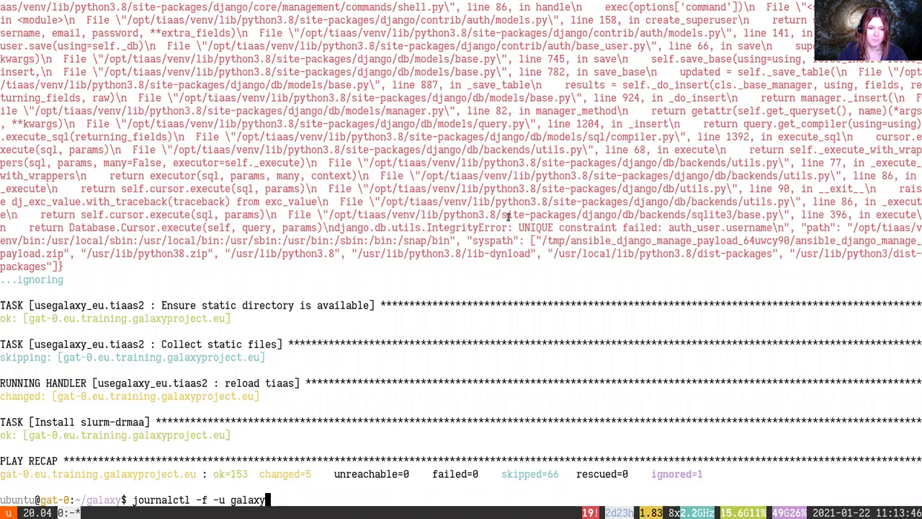
key(Return)
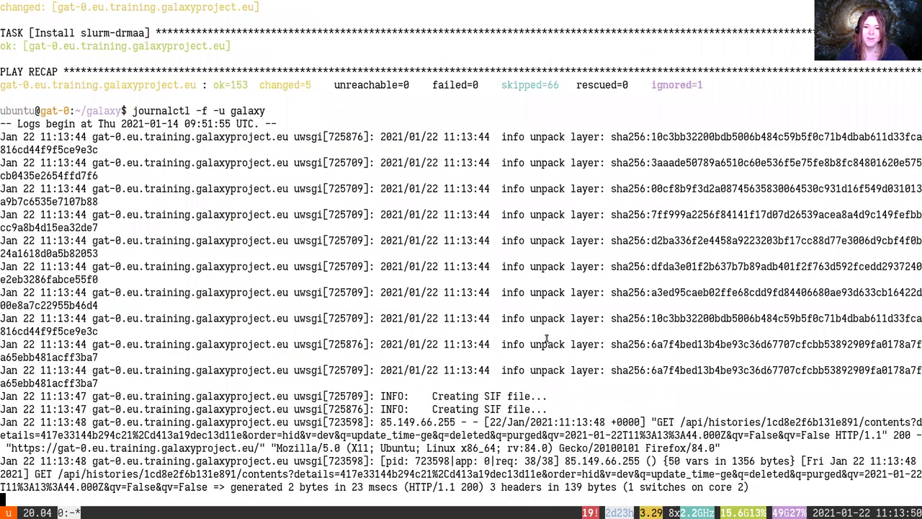
key(alt+Tab)
key(alt+Tab)
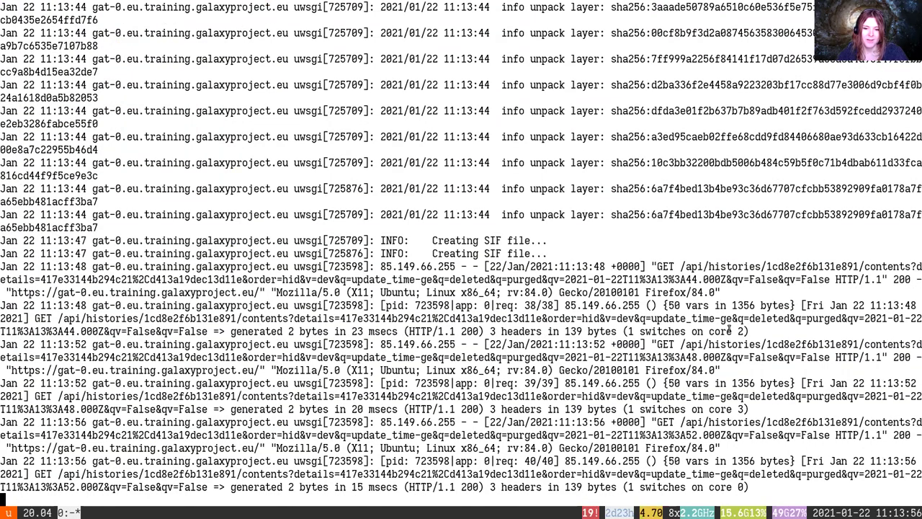
key(alt+Tab)
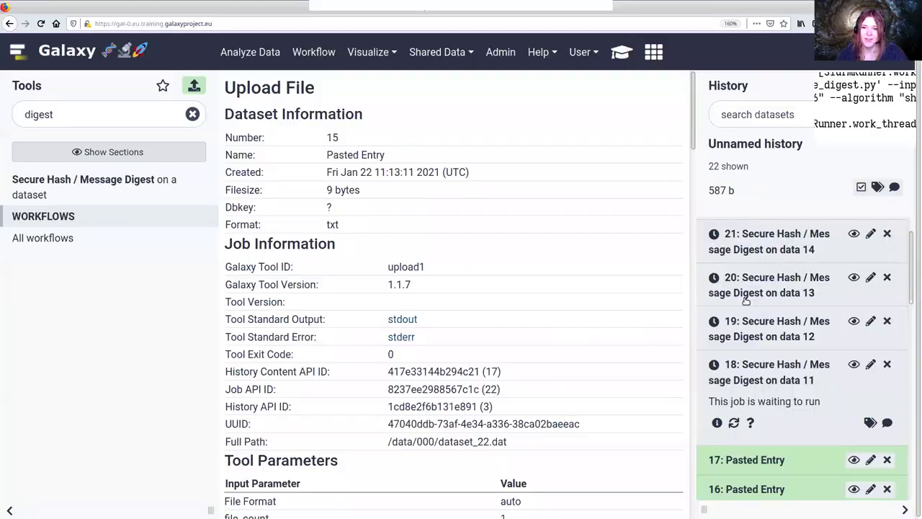
key(alt+Tab)
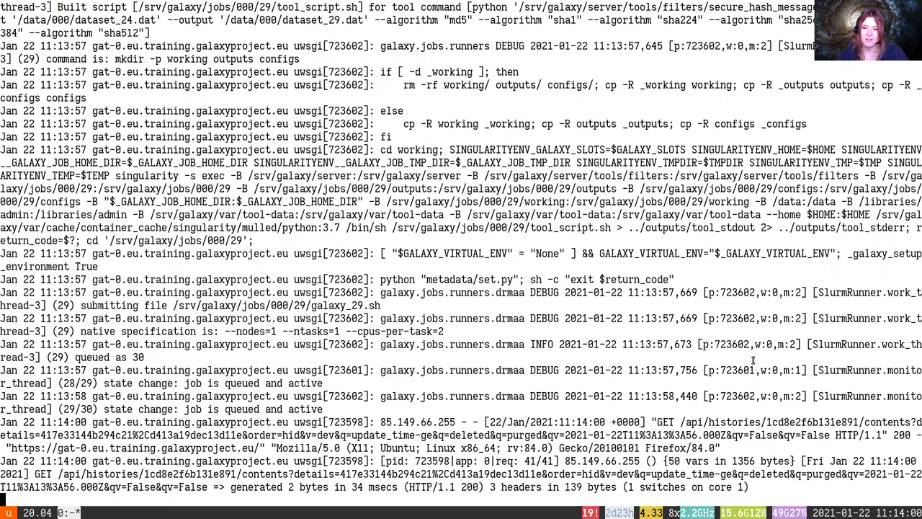
key(alt+Tab)
Check dataset 18's job details for nativeSpecification --cpus-per-task=2 on Slurm
click(717, 423)
scroll(603, 356, down, 5)
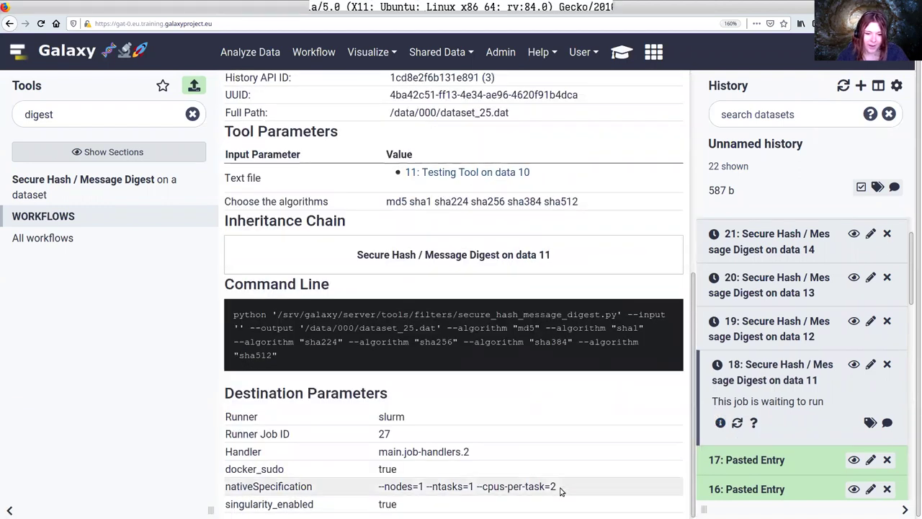
drag(560, 487, 402, 486)
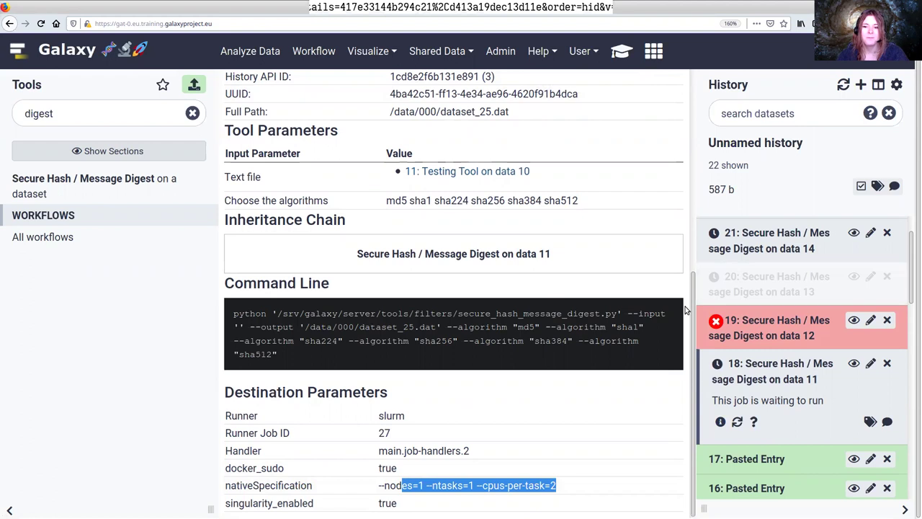
scroll(767, 396, down, 2)
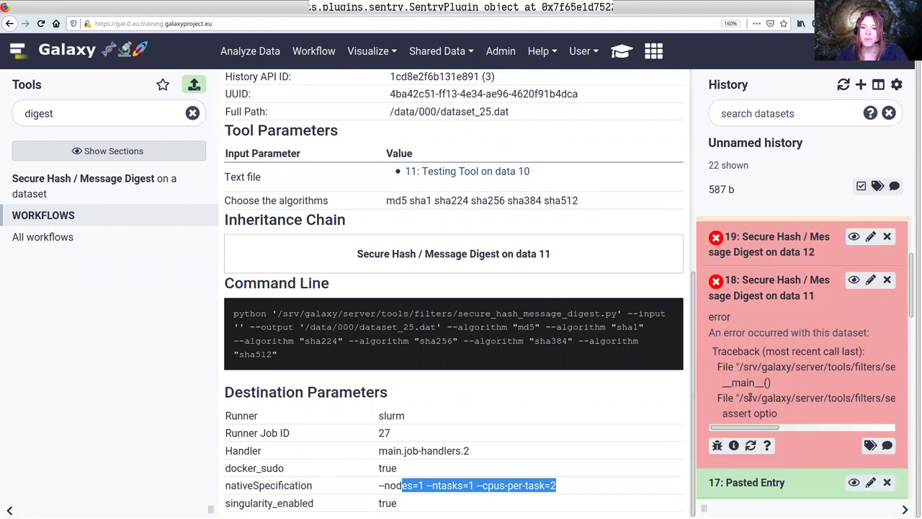
Open dataset 18's error report showing the missing input filename AssertionError
click(733, 446)
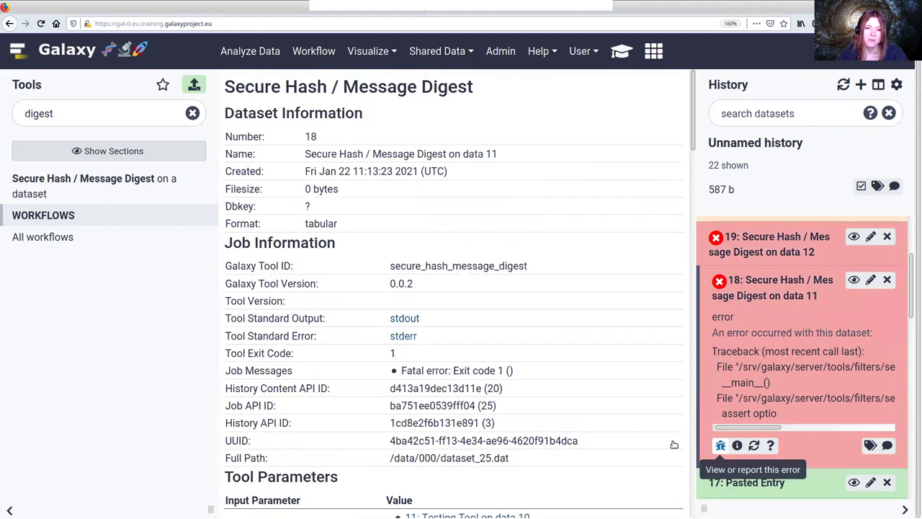
scroll(584, 381, down, 5)
click(721, 445)
drag(375, 267, 526, 371)
click(526, 371)
Display the hash tables of digest datasets 21 and 22
scroll(726, 412, down, 2)
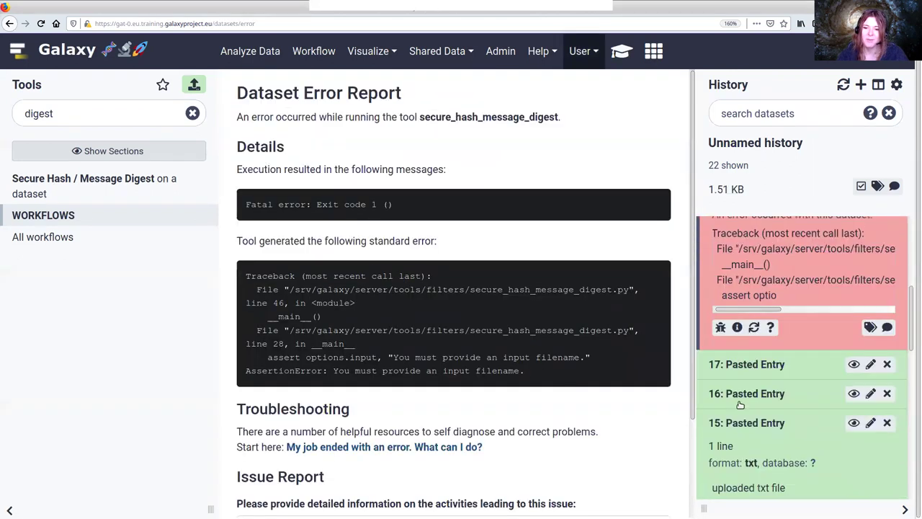
scroll(735, 404, up, 5)
click(742, 406)
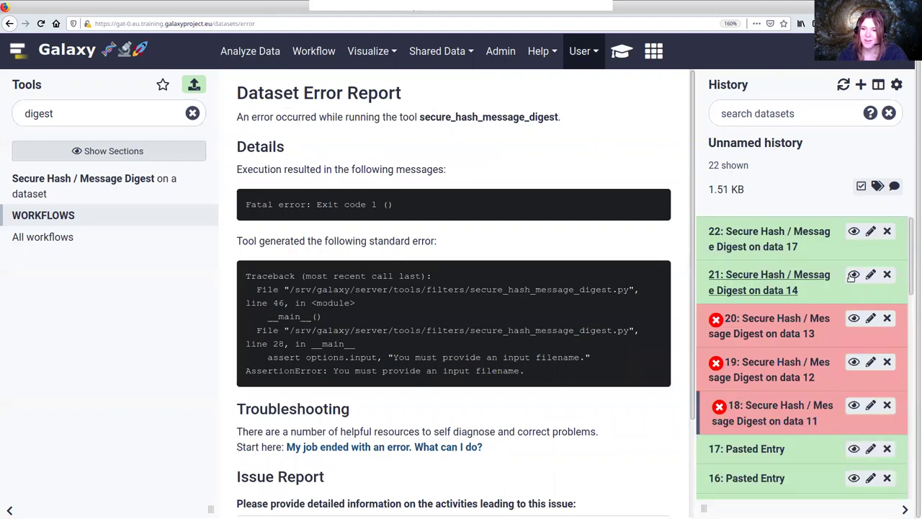
click(773, 279)
click(854, 275)
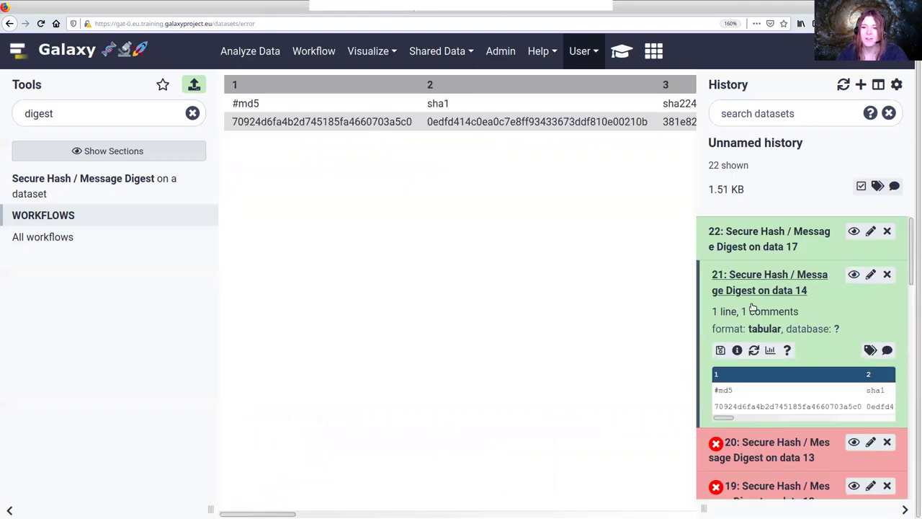
scroll(754, 317, down, 5)
click(753, 345)
scroll(753, 344, up, 5)
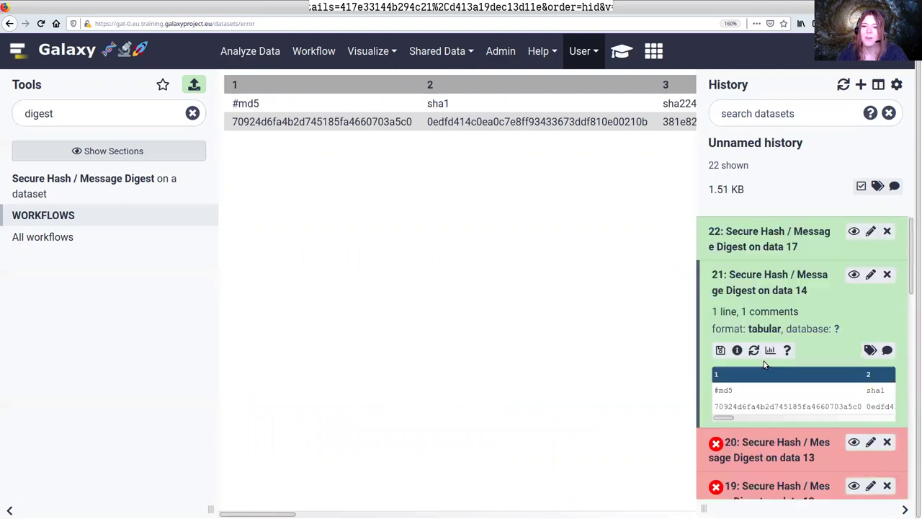
click(854, 232)
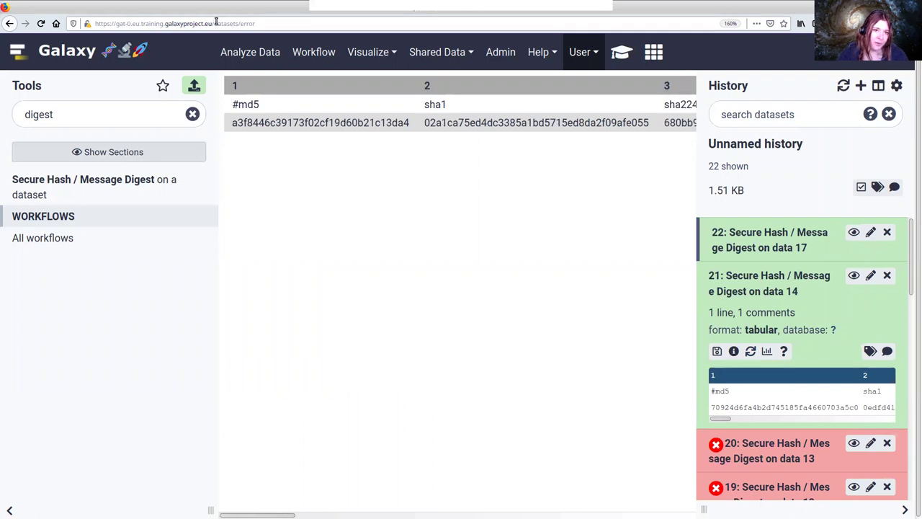
Go to /join-training/gat/status to see the gat TIaaS status overview
drag(216, 23, 298, 24)
key(BackSpace)
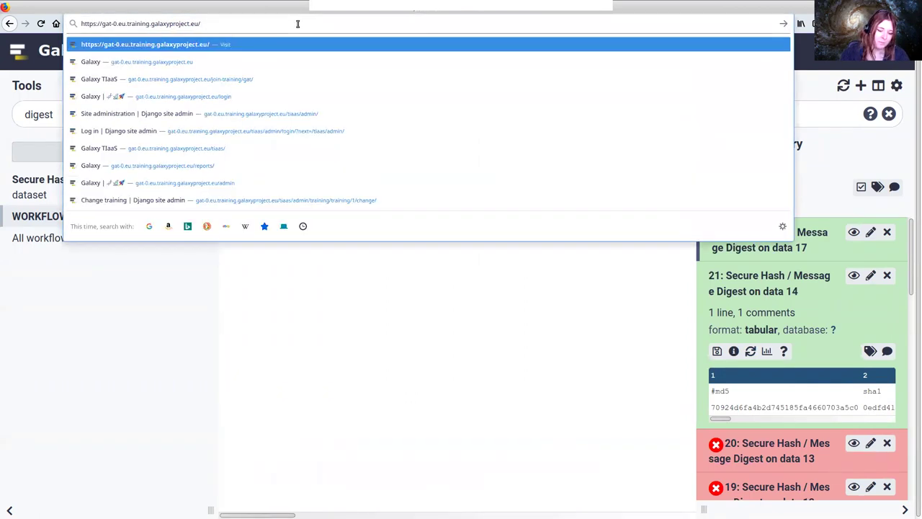
text(join-training/gat)
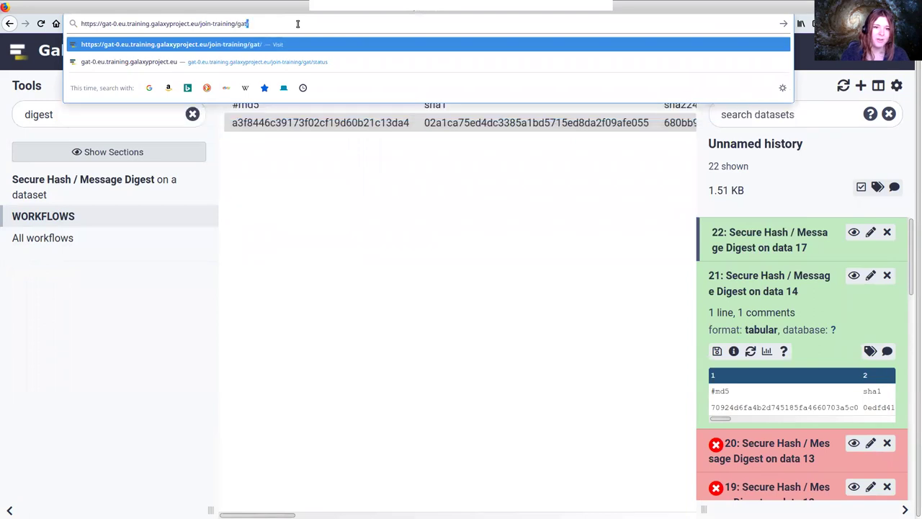
text(/status)
key(Return)
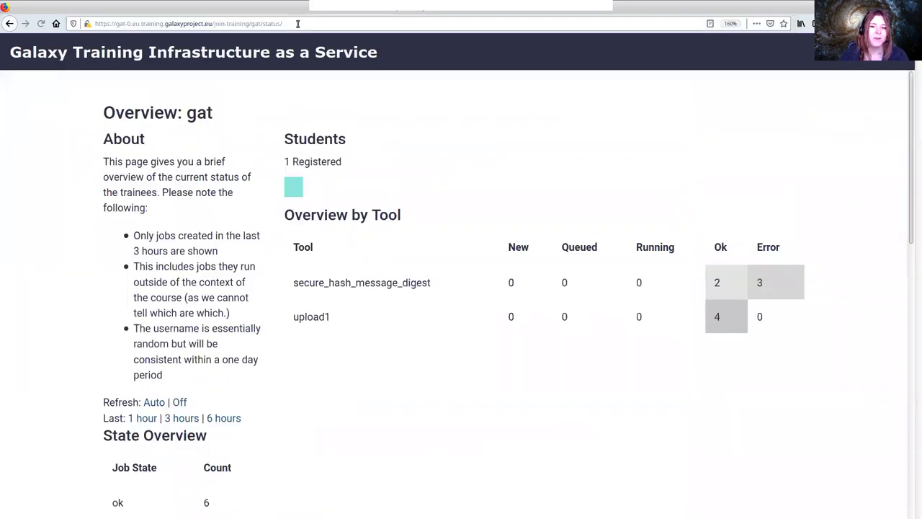
scroll(406, 218, down, 7)
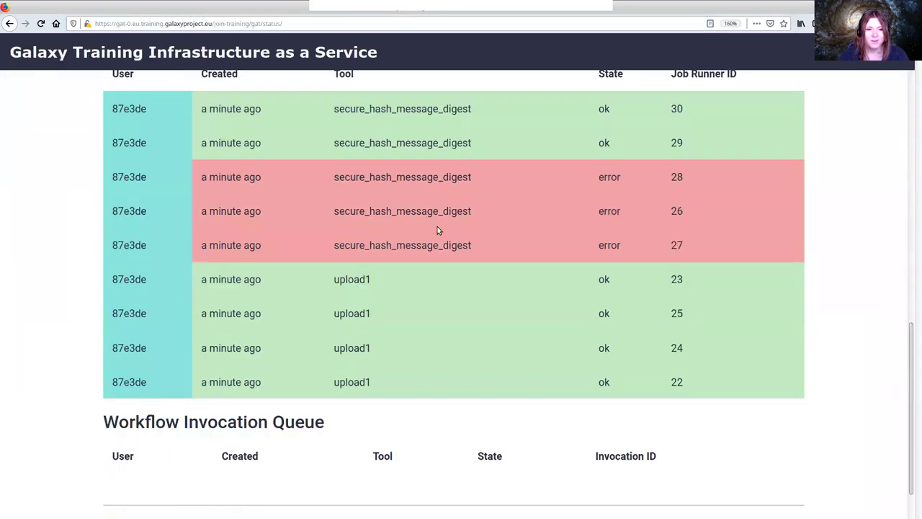
scroll(387, 263, down, 1)
scroll(399, 262, up, 8)
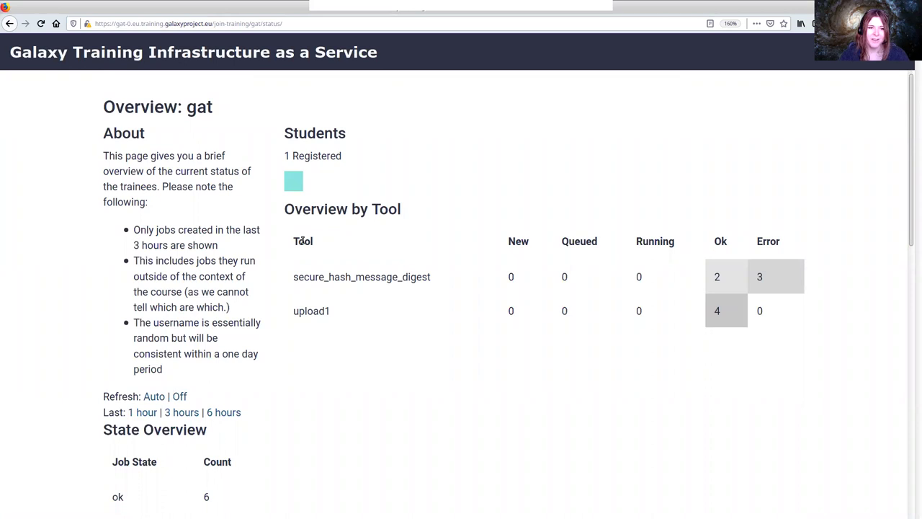
scroll(447, 258, down, 3)
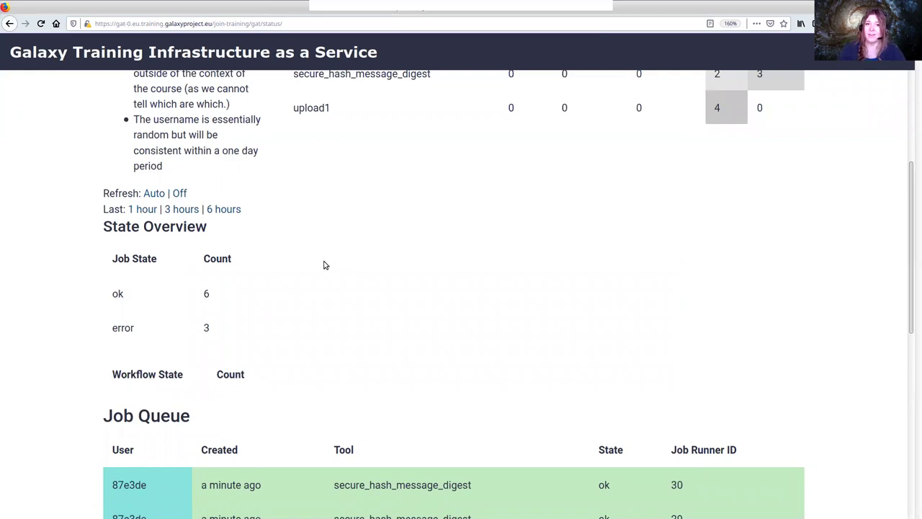
scroll(329, 264, down, 3)
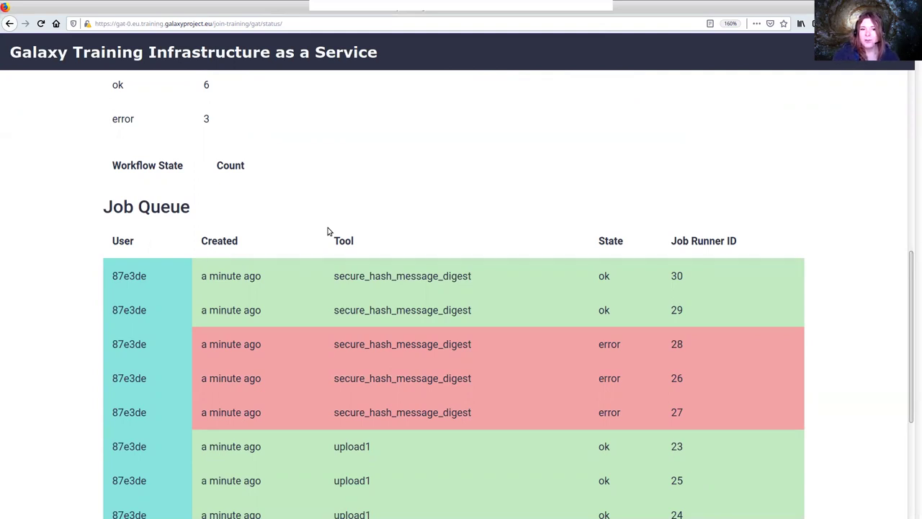
scroll(282, 486, down, 3)
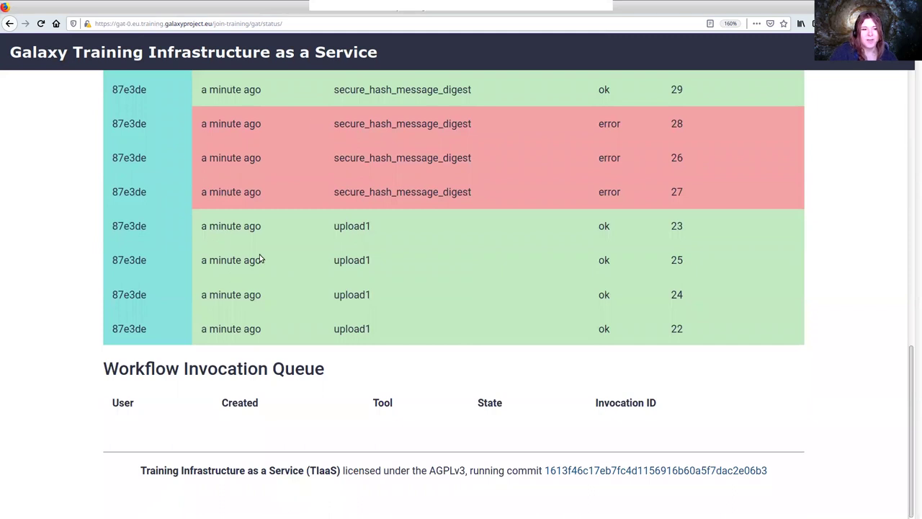
scroll(261, 260, up, 10)
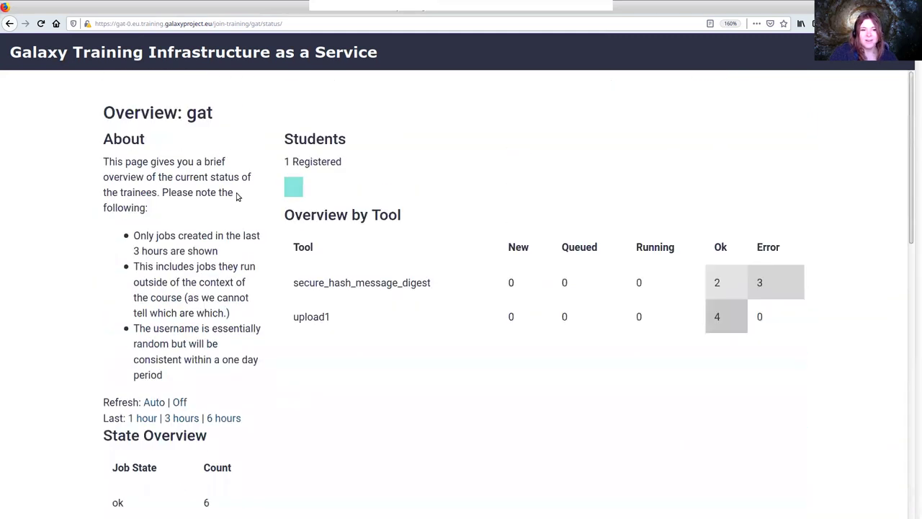
drag(286, 215, 459, 218)
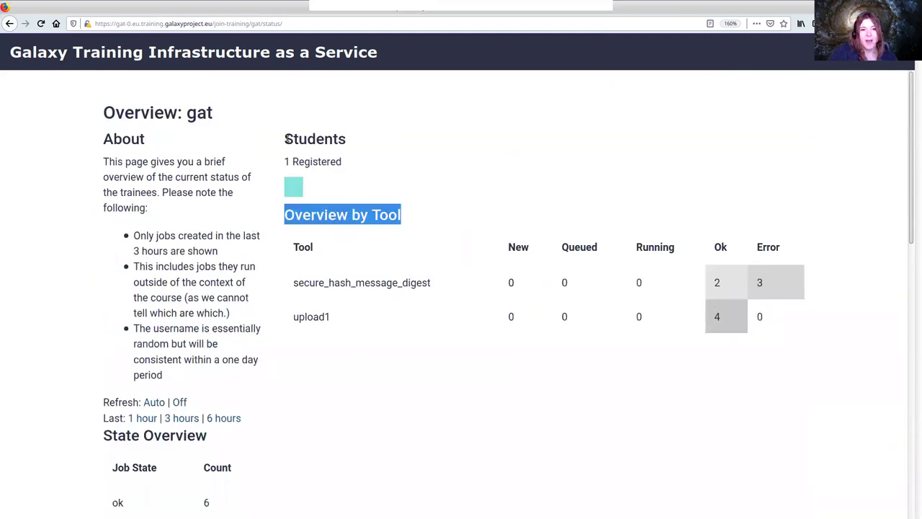
drag(287, 139, 362, 142)
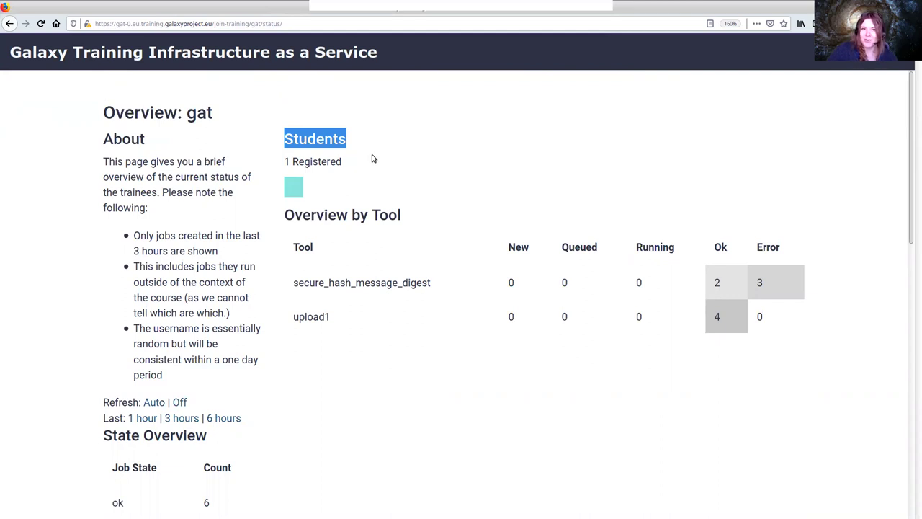
click(333, 138)
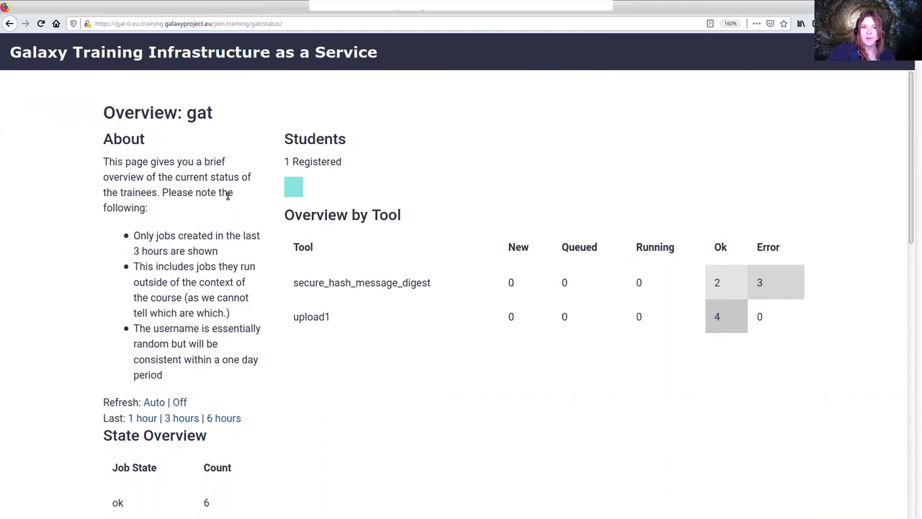
drag(292, 211, 390, 217)
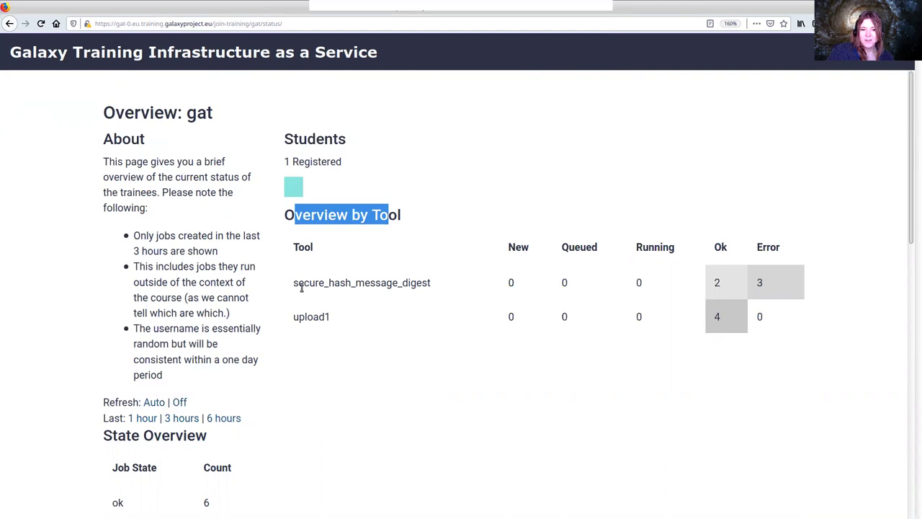
drag(294, 285, 425, 282)
click(447, 274)
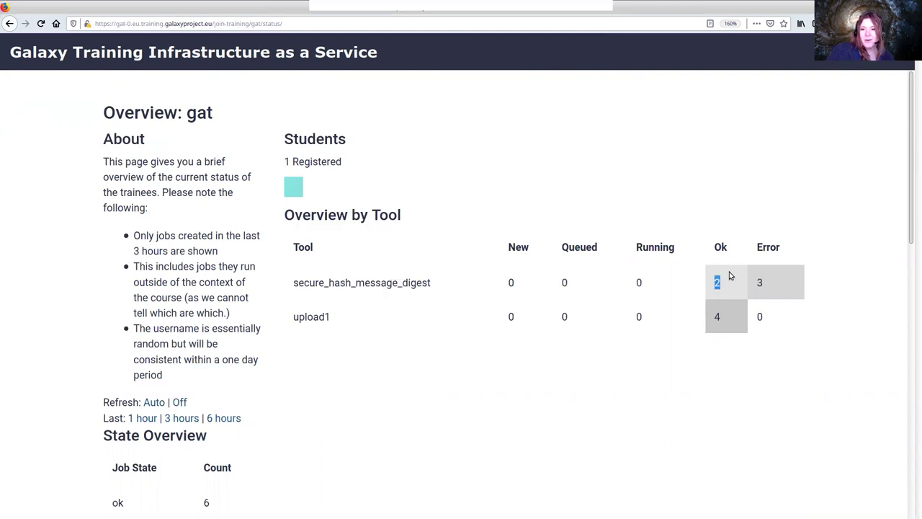
drag(750, 281, 795, 279)
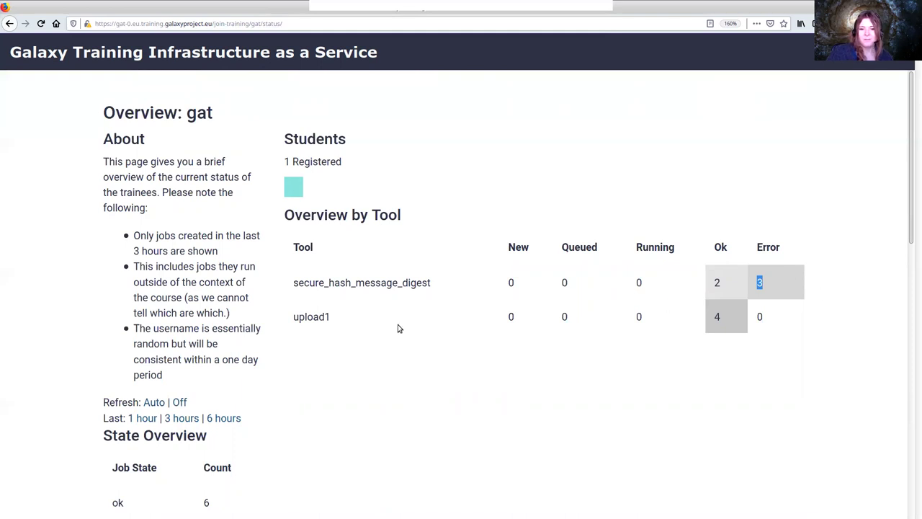
double_click(716, 315)
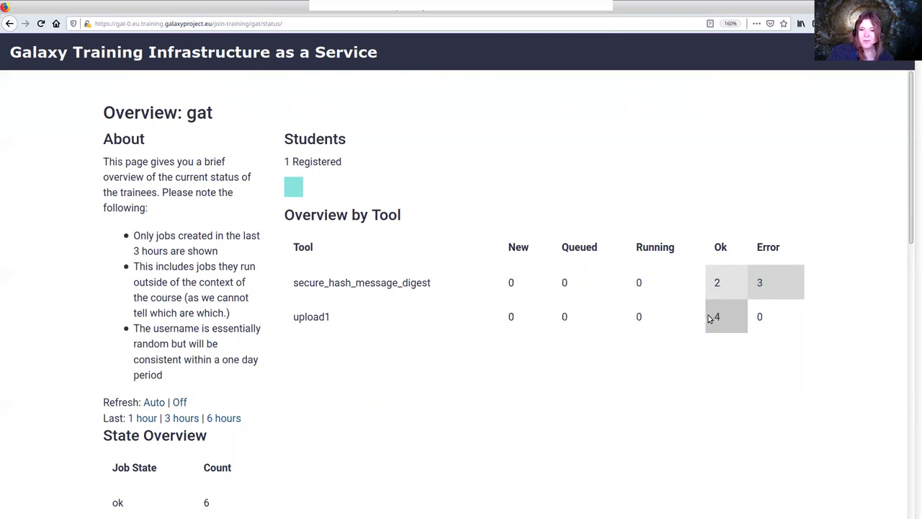
scroll(717, 302, down, 5)
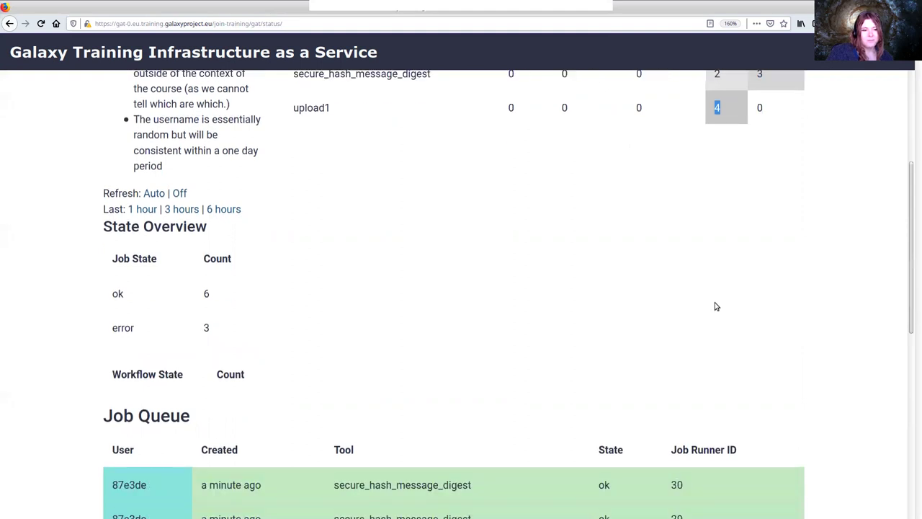
drag(108, 170, 245, 249)
click(164, 214)
scroll(404, 245, down, 3)
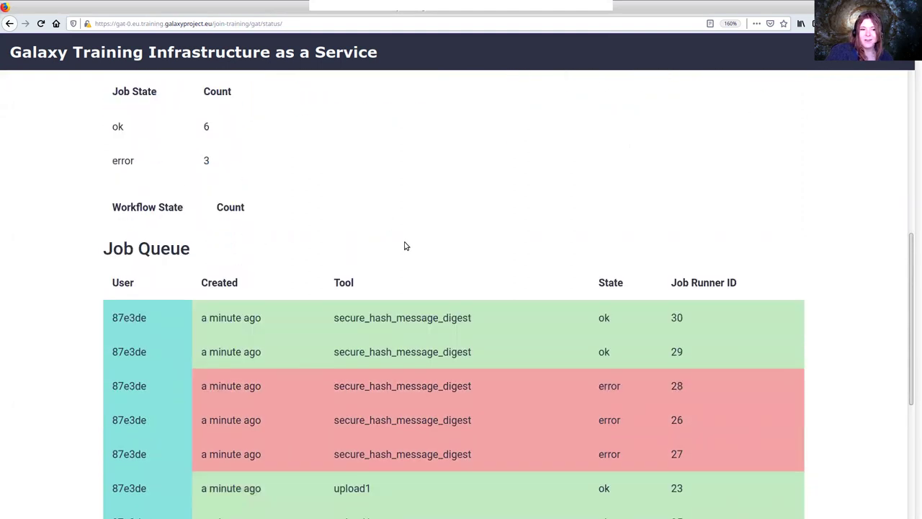
scroll(483, 248, down, 1)
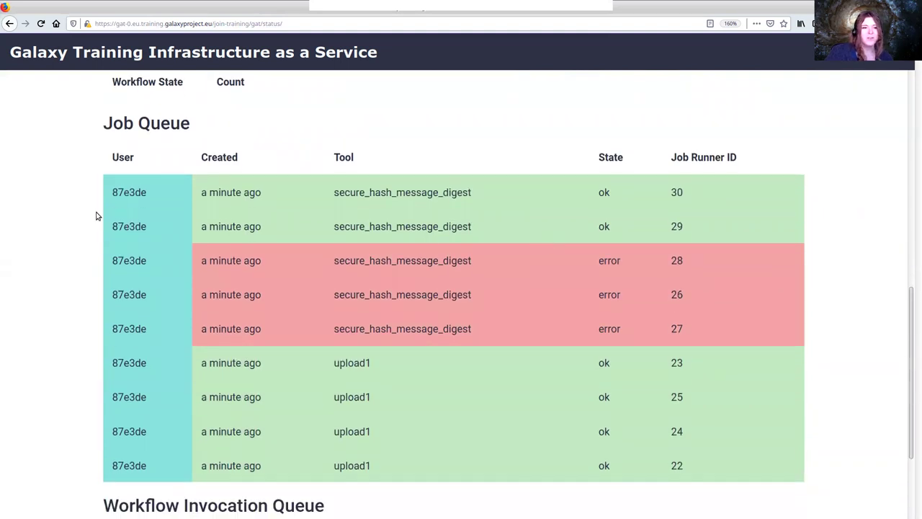
drag(107, 199, 176, 193)
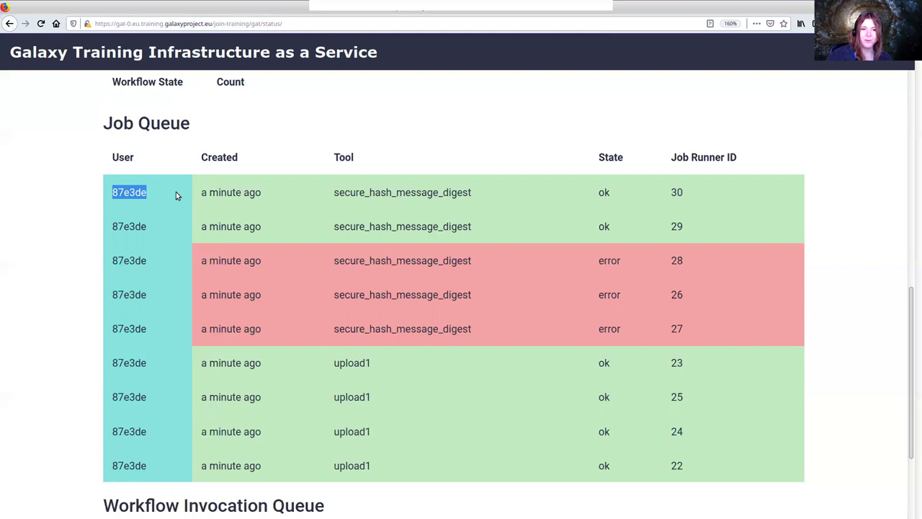
double_click(124, 261)
click(253, 265)
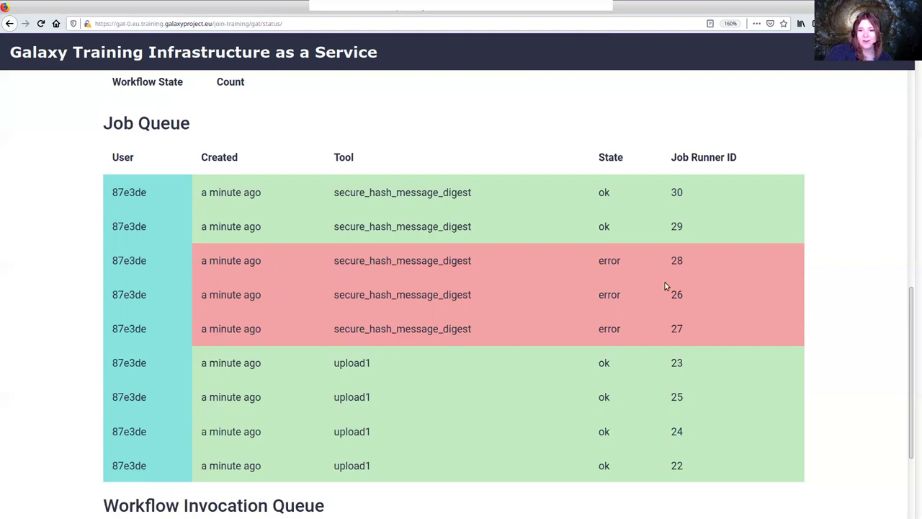
click(688, 261)
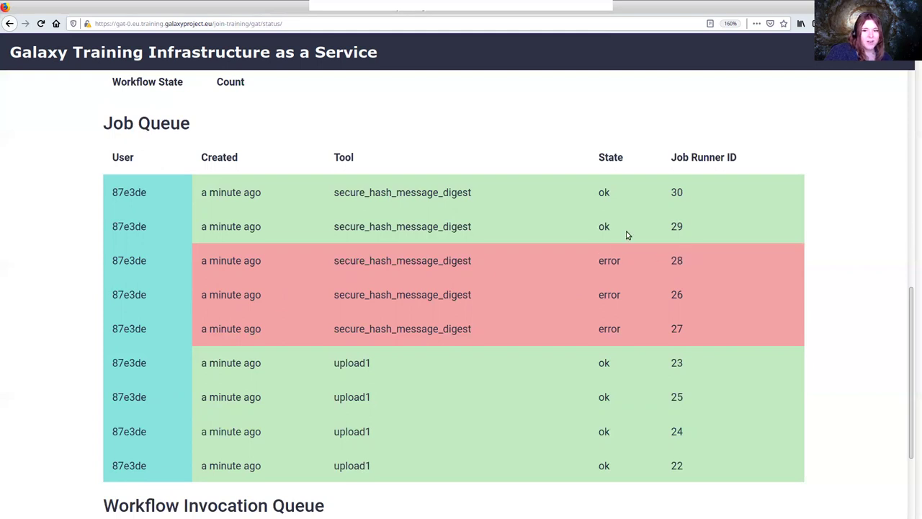
drag(686, 262, 662, 261)
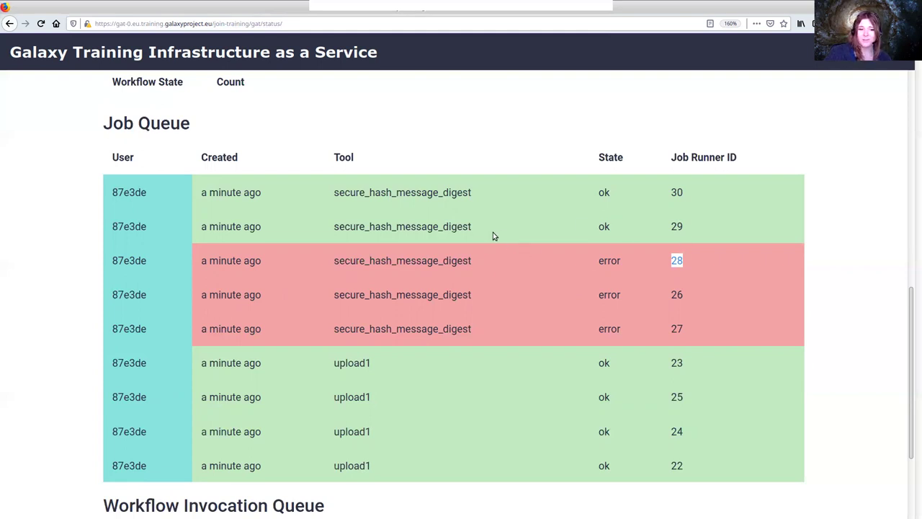
scroll(487, 232, down, 3)
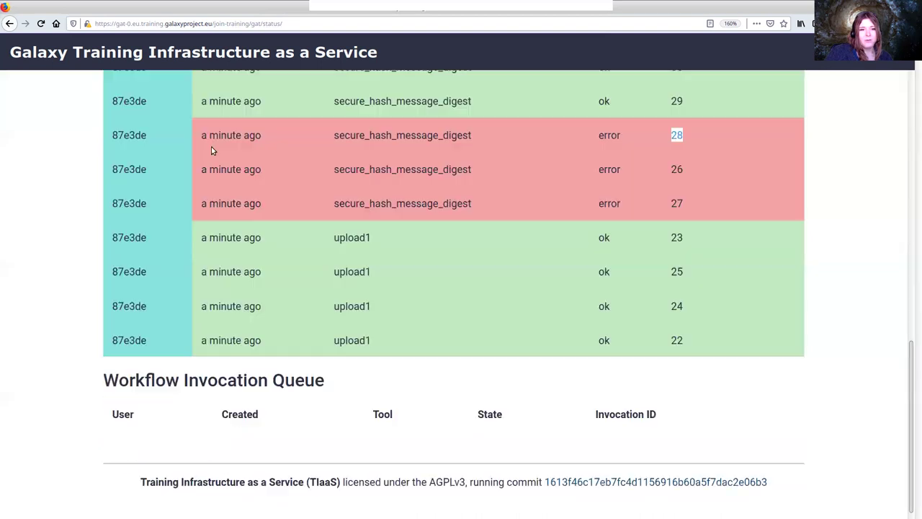
Create a new workflow where an input dataset feeds a Secure Hash / Message Digest step
click(189, 150)
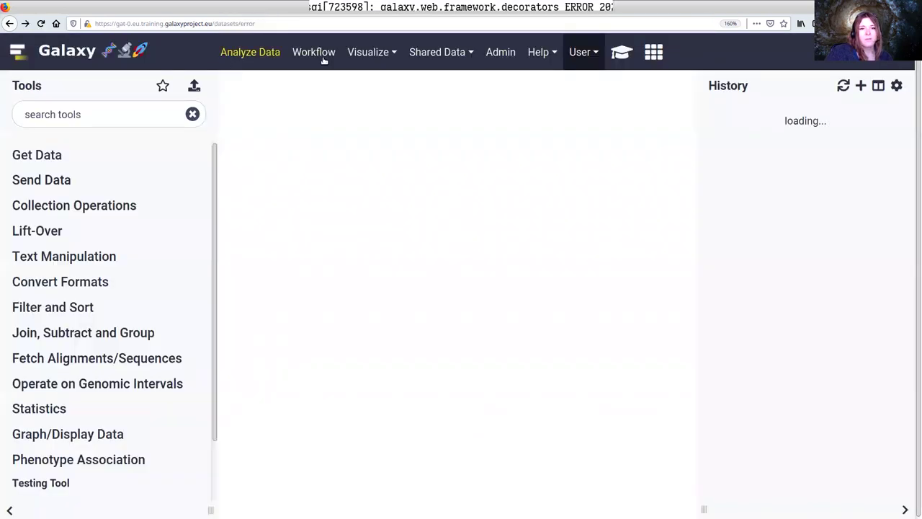
click(317, 53)
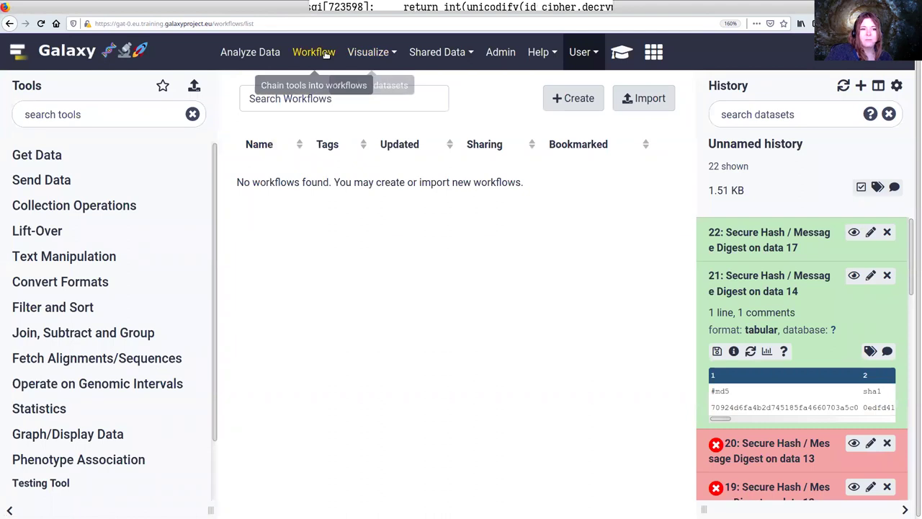
click(568, 108)
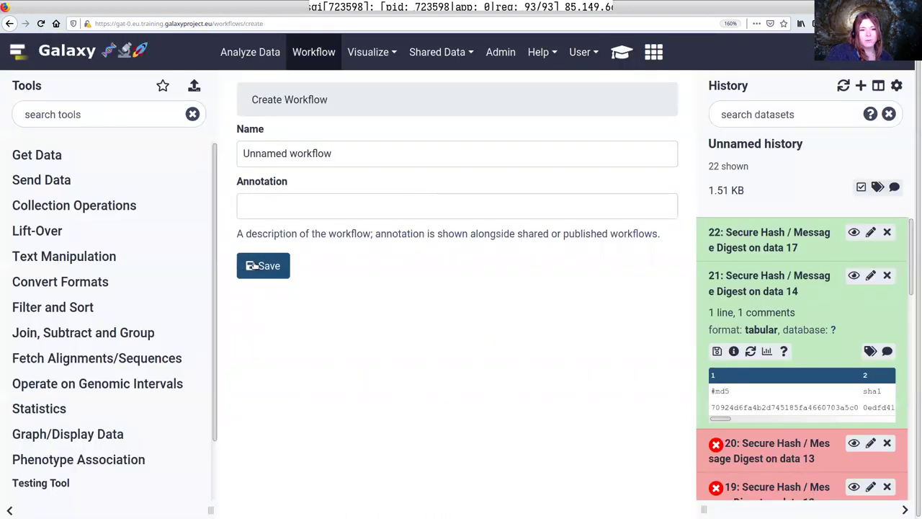
click(266, 266)
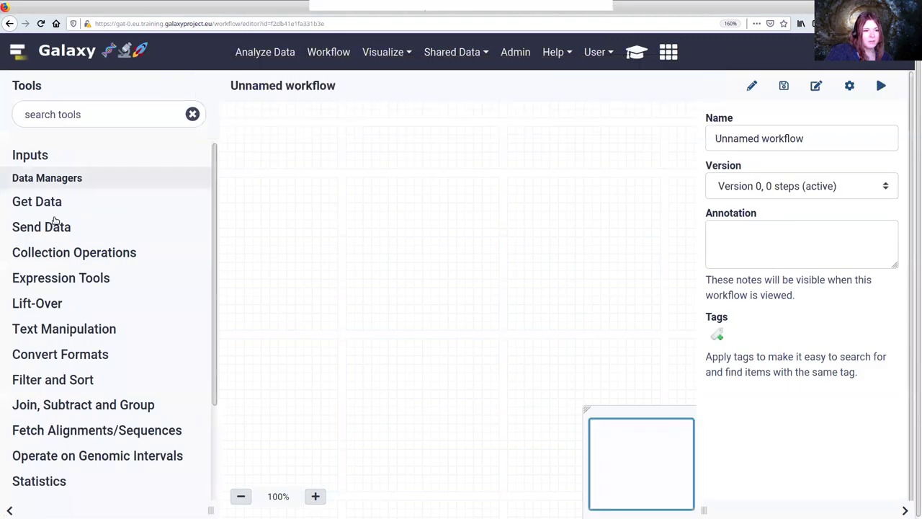
click(85, 114)
text(digest)
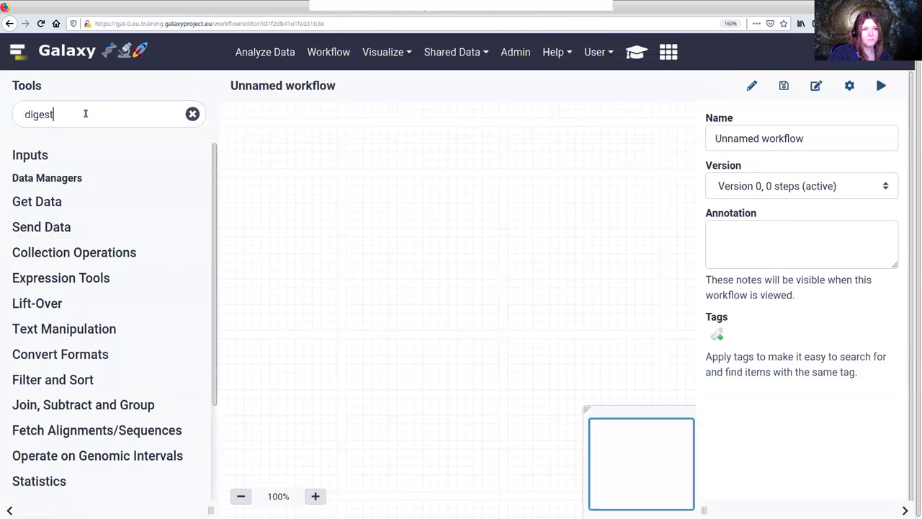
click(90, 224)
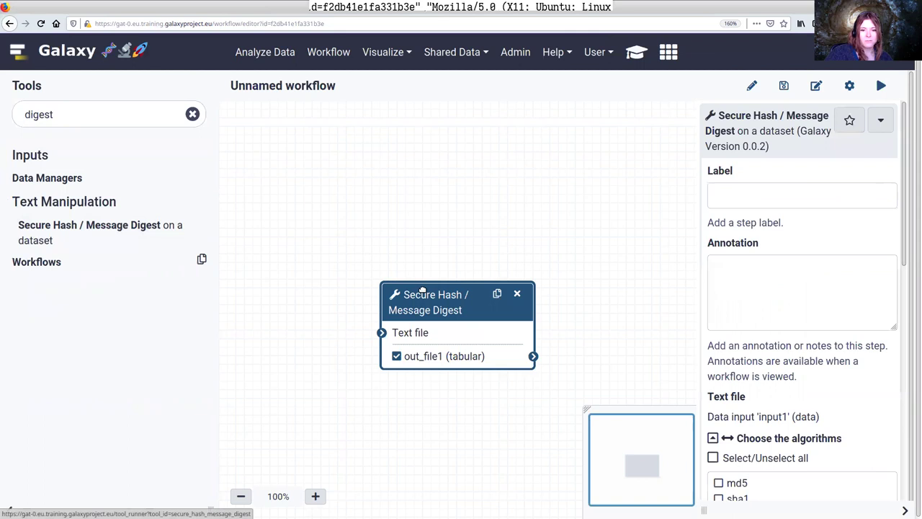
click(32, 155)
click(48, 178)
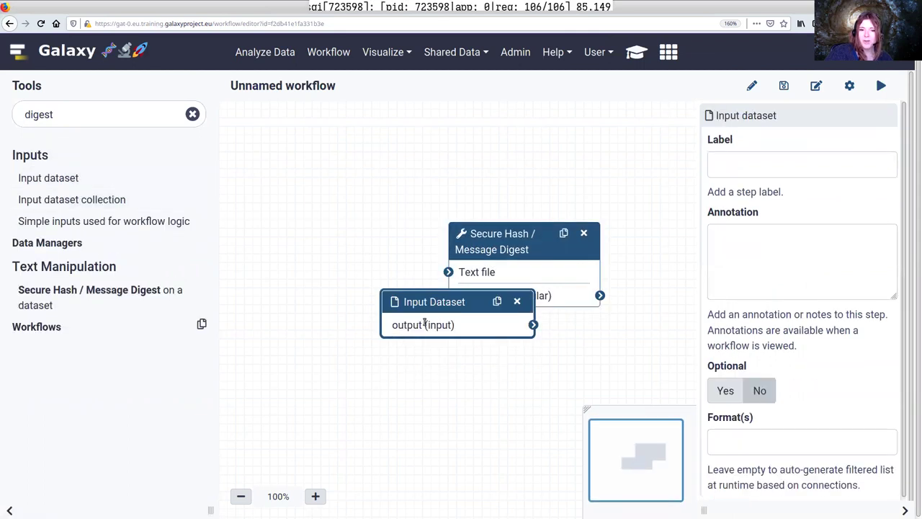
drag(395, 238, 450, 271)
Duplicate the hash step twice and chain all three Secure Hash steps in sequence
click(563, 233)
drag(505, 175, 365, 154)
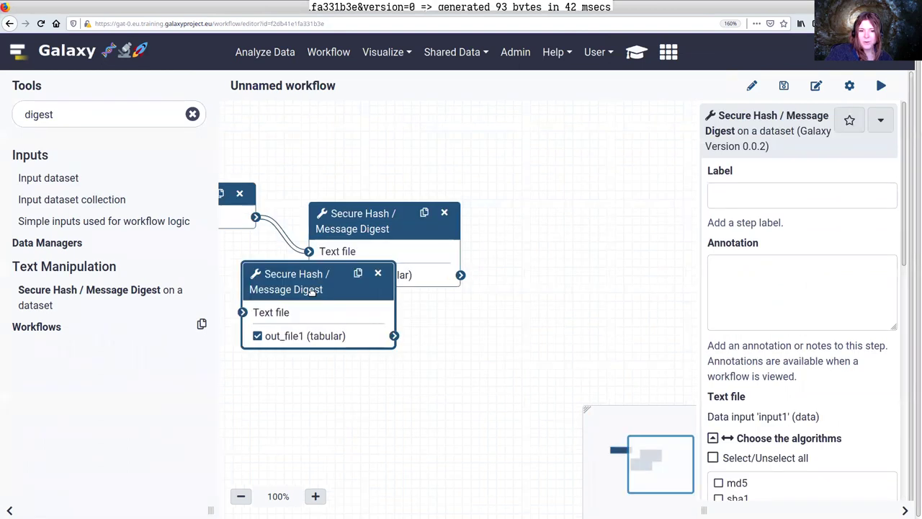
drag(309, 288, 533, 320)
drag(460, 276, 468, 346)
drag(515, 317, 550, 308)
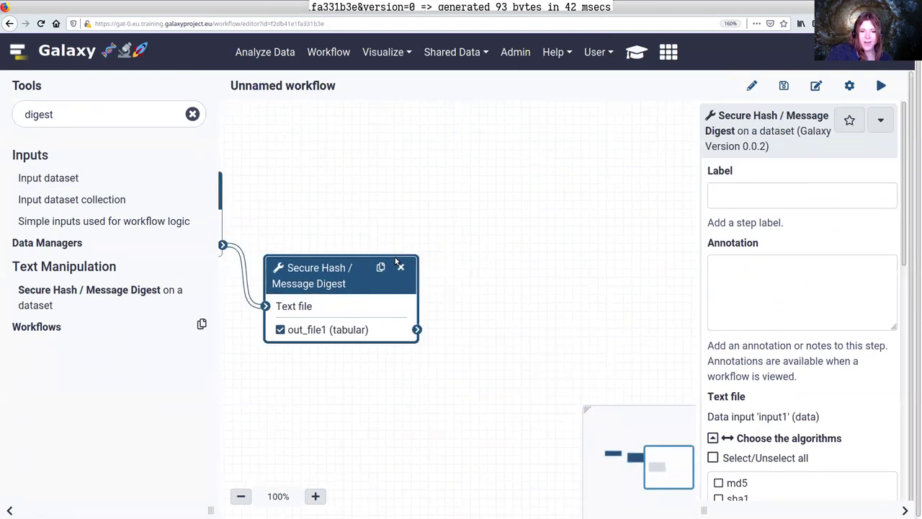
click(381, 267)
drag(454, 287, 559, 247)
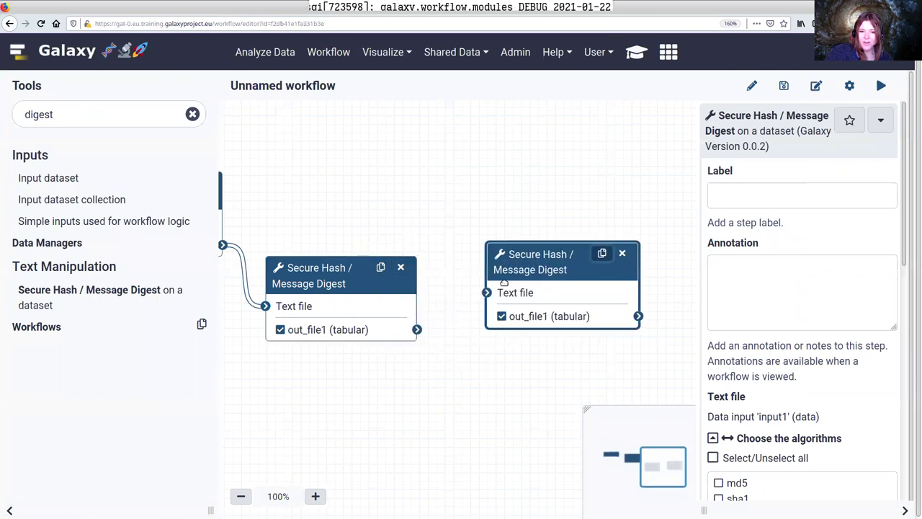
drag(418, 328, 484, 296)
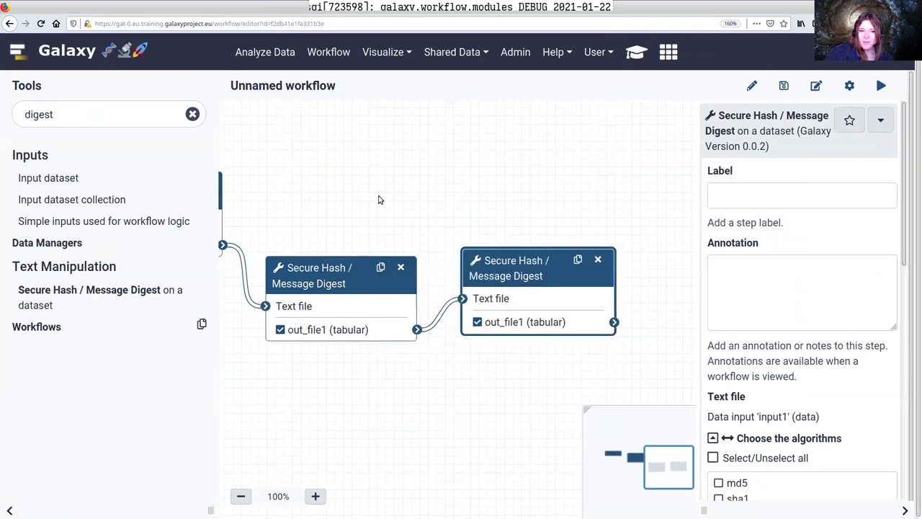
drag(237, 217, 365, 208)
scroll(790, 440, down, 2)
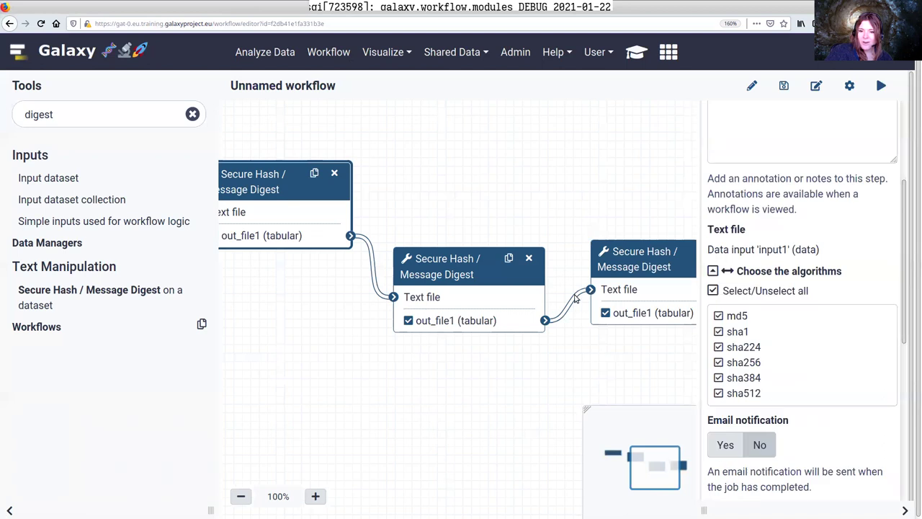
Enable every hashing algorithm on the second and third hash steps, then run the workflow
click(518, 293)
click(739, 292)
click(633, 265)
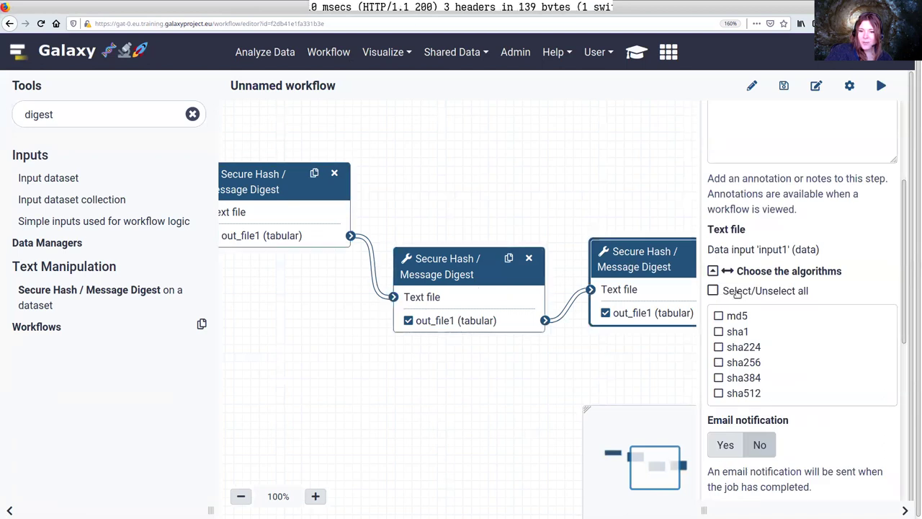
click(736, 291)
drag(504, 196, 351, 231)
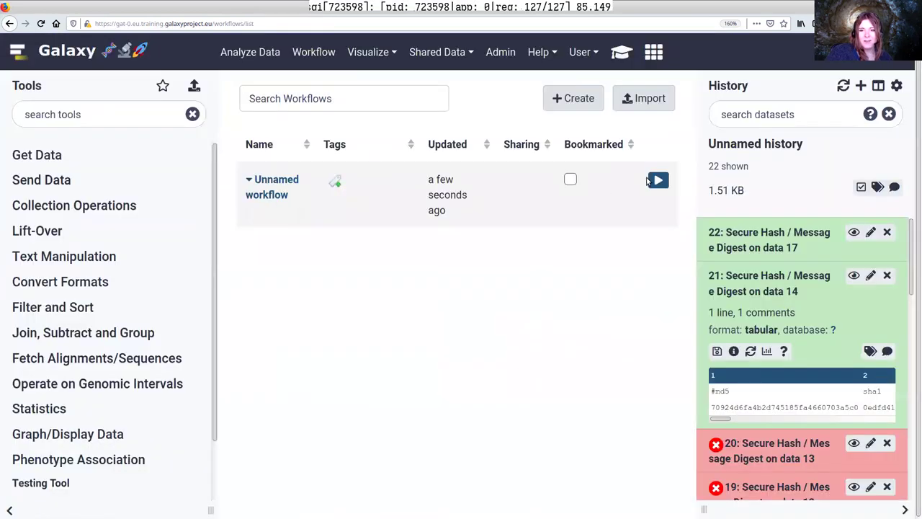
click(655, 180)
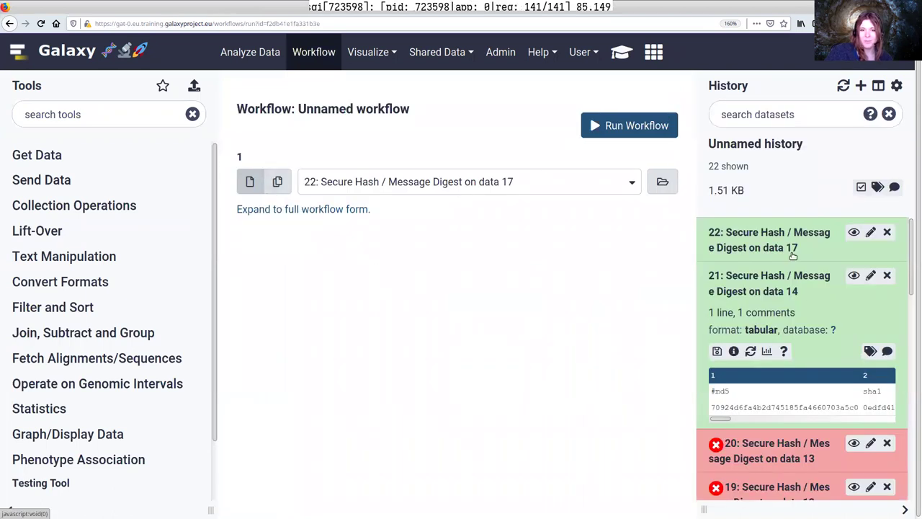
click(631, 125)
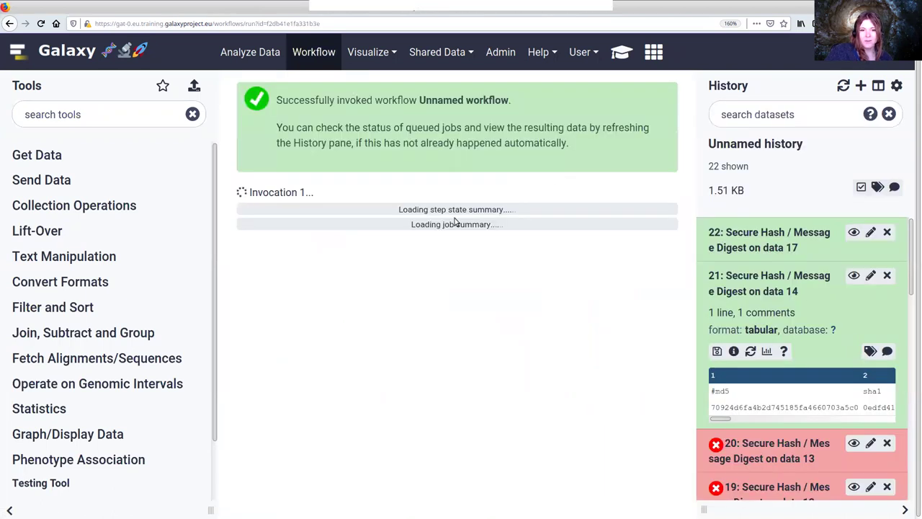
Reload the gat TIaaS status page and review its Job Queue and Workflow Invocation Queue
key(ctrl+Tab)
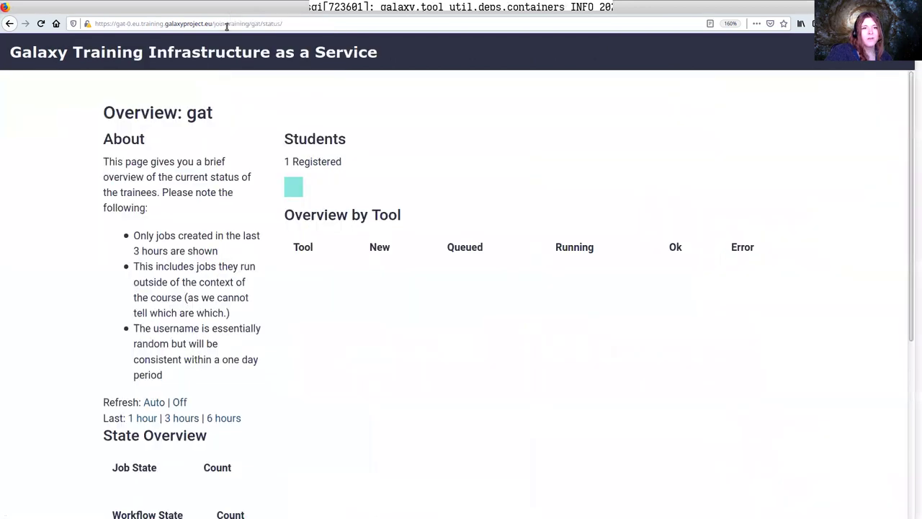
click(289, 24)
key(Return)
key(ctrl+minus)
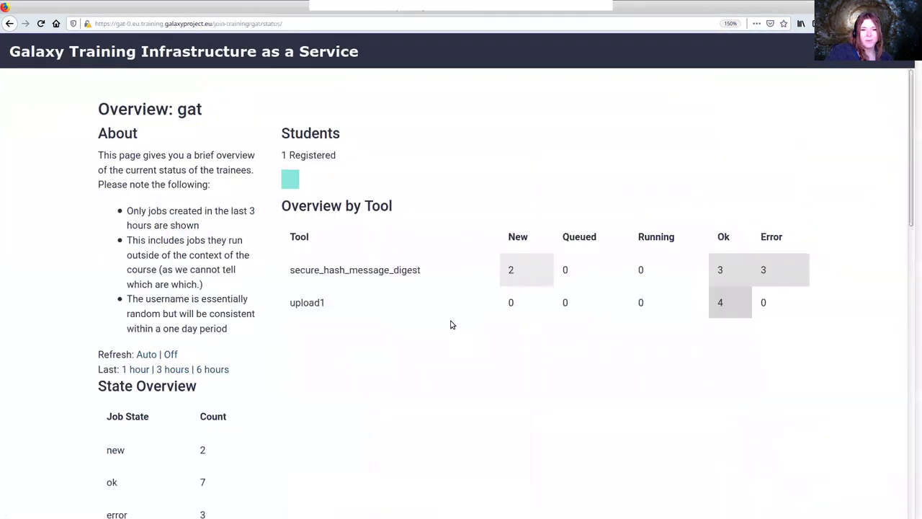
scroll(447, 332, down, 3)
scroll(514, 214, down, 1)
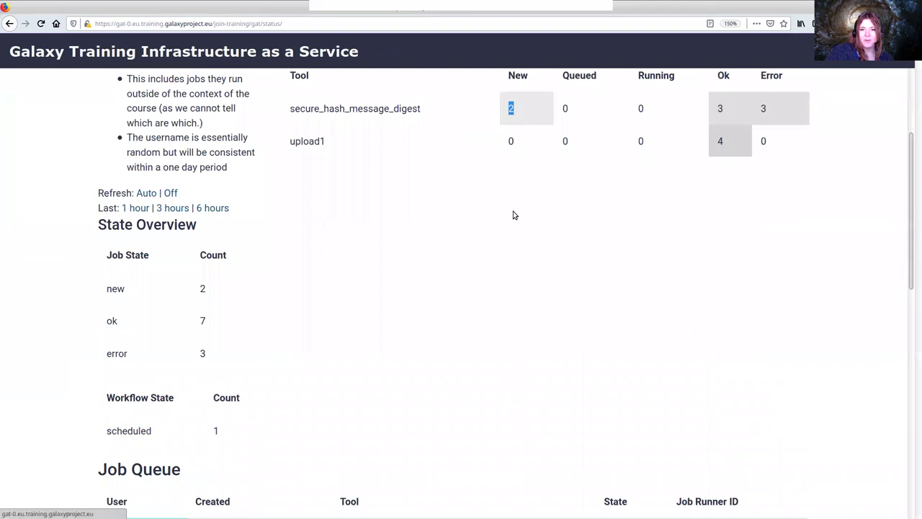
scroll(682, 166, up, 2)
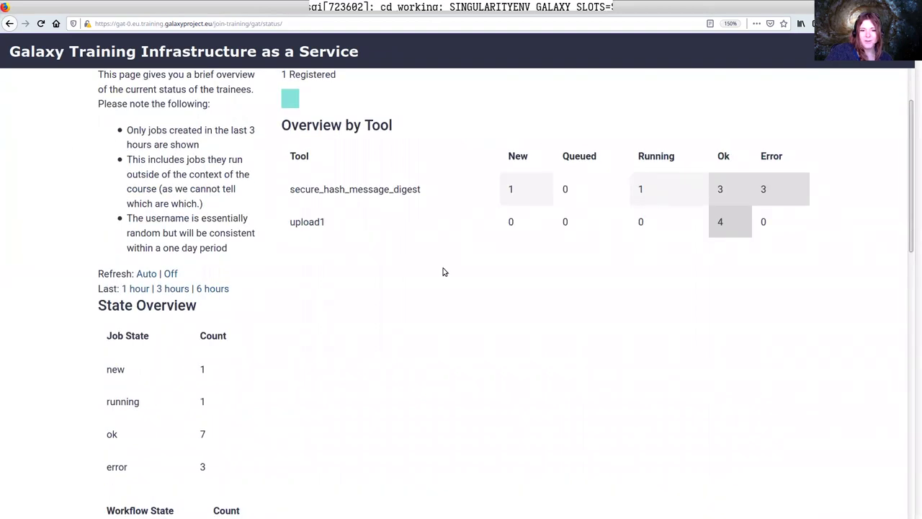
scroll(442, 271, down, 8)
scroll(439, 281, down, 5)
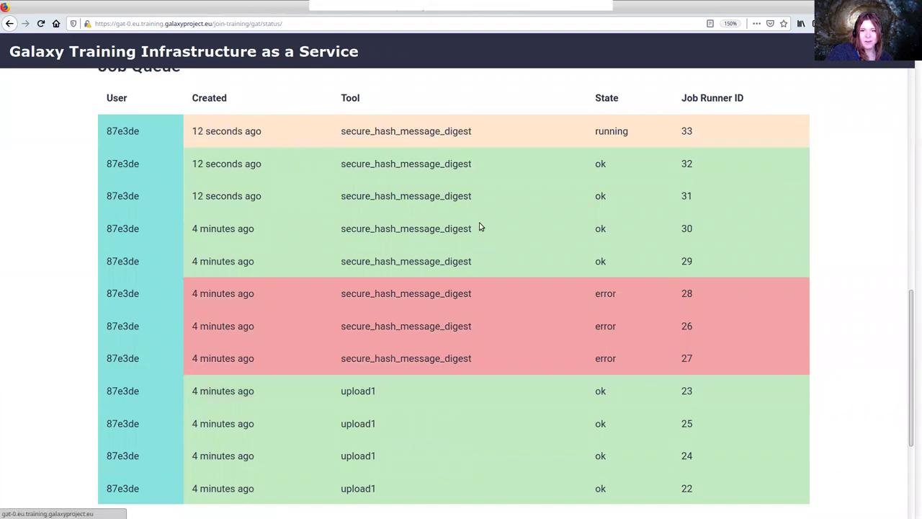
scroll(481, 227, down, 4)
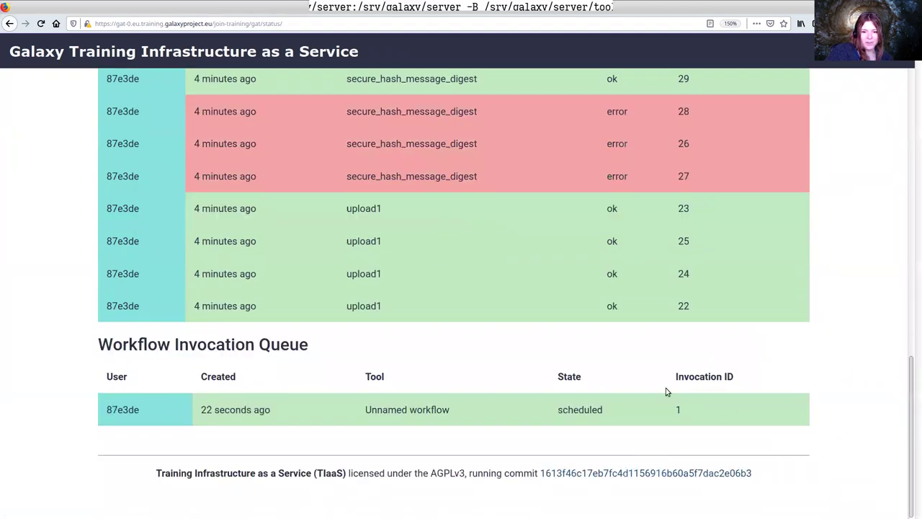
drag(730, 411, 148, 414)
click(148, 414)
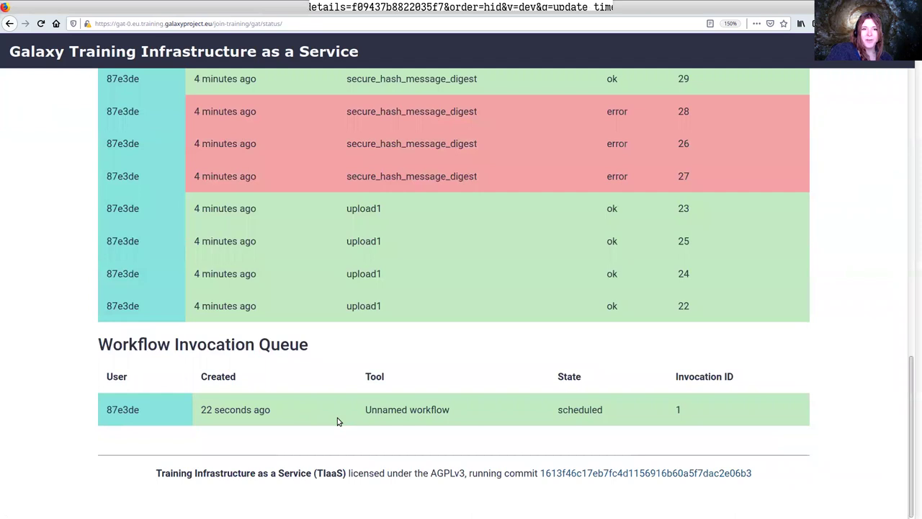
scroll(376, 411, up, 15)
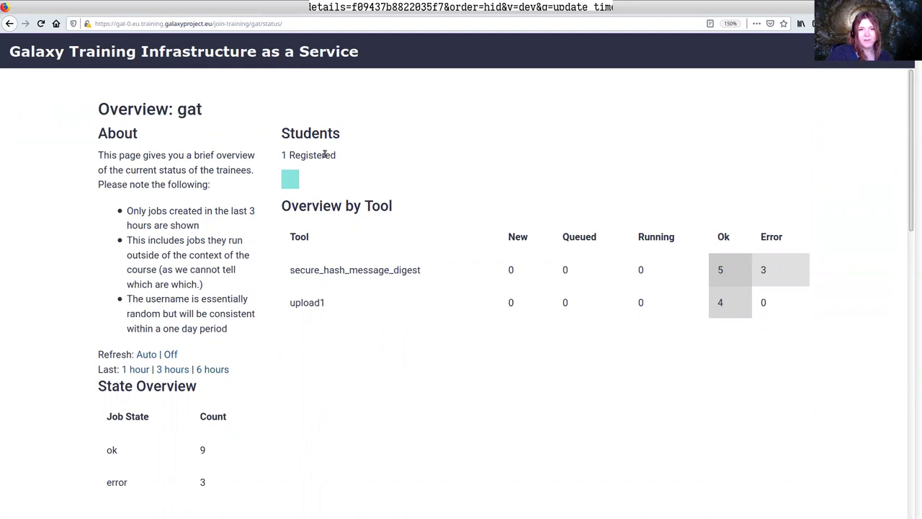
Return to the TIaaS tutorial and highlight part of its congratulations sentence
key(ctrl+Tab)
scroll(346, 167, down, 3)
drag(238, 121, 607, 117)
Visit the TIaaS landing page /tiaas/ and then the training request page /tiaas/new/
click(607, 117)
key(ctrl+Tab)
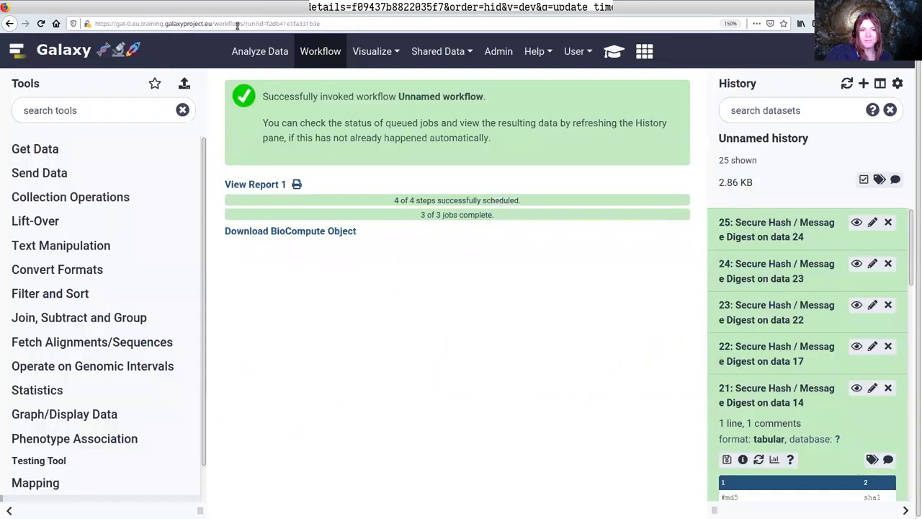
click(210, 24)
key(shift+End)
text(/tiaas/)
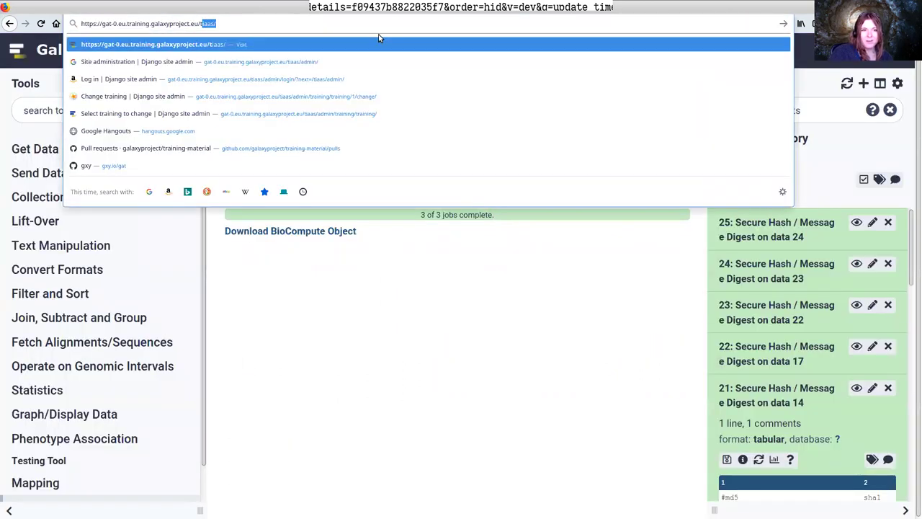
key(Return)
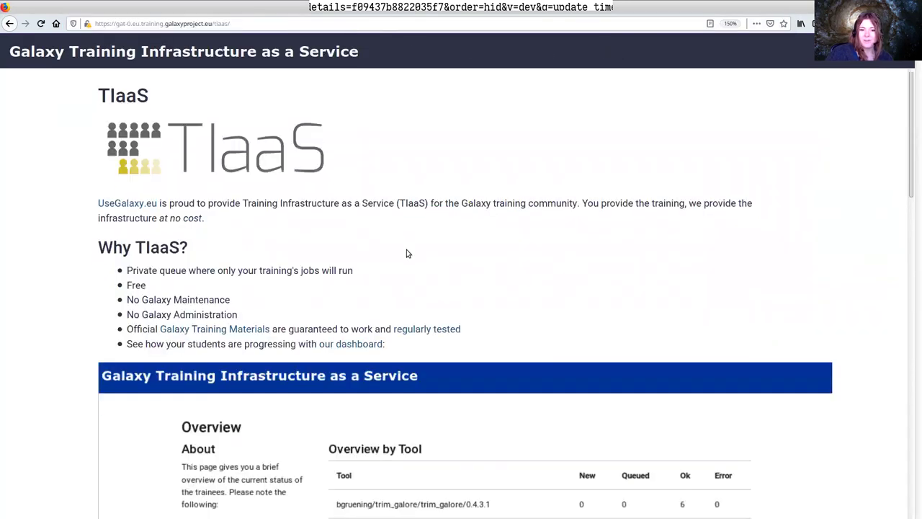
scroll(410, 251, down, 10)
click(295, 24)
click(296, 24)
text(new/)
key(Return)
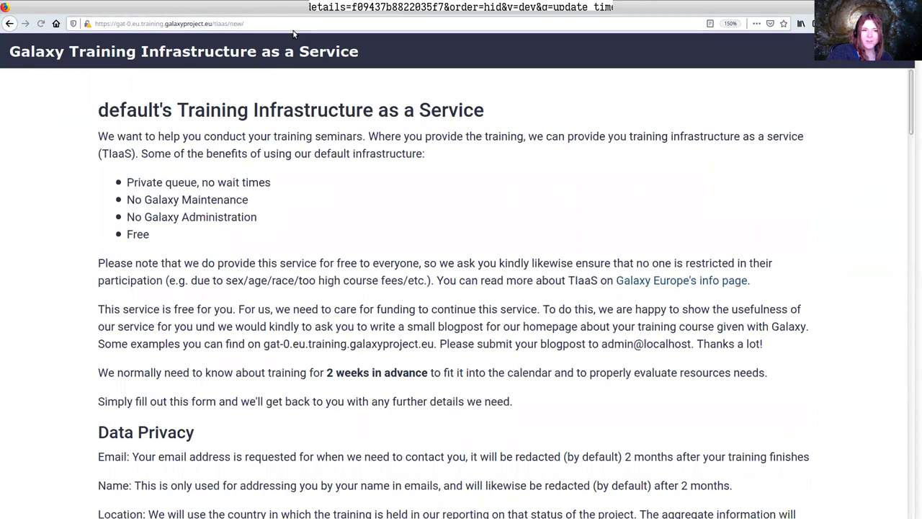
Open the Django administration at /tiaas/admin/ and view the Trainings list
click(254, 23)
key(ctrl+shift+Left)
text(admins/)
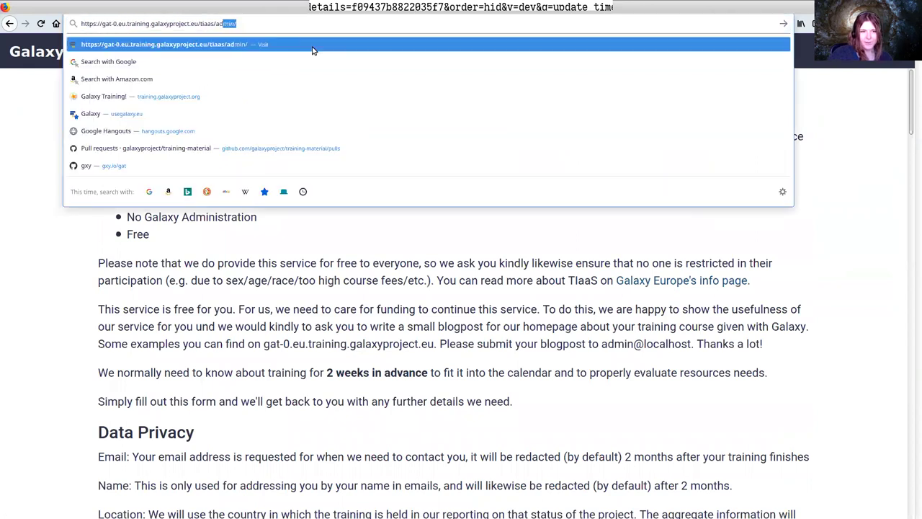
key(BackSpace)
key(BackSpace)
text(/)
key(Return)
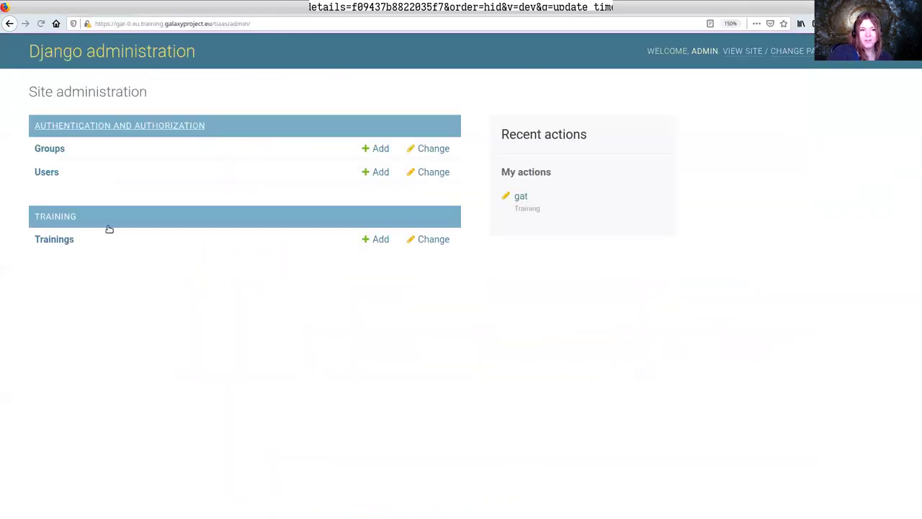
click(64, 241)
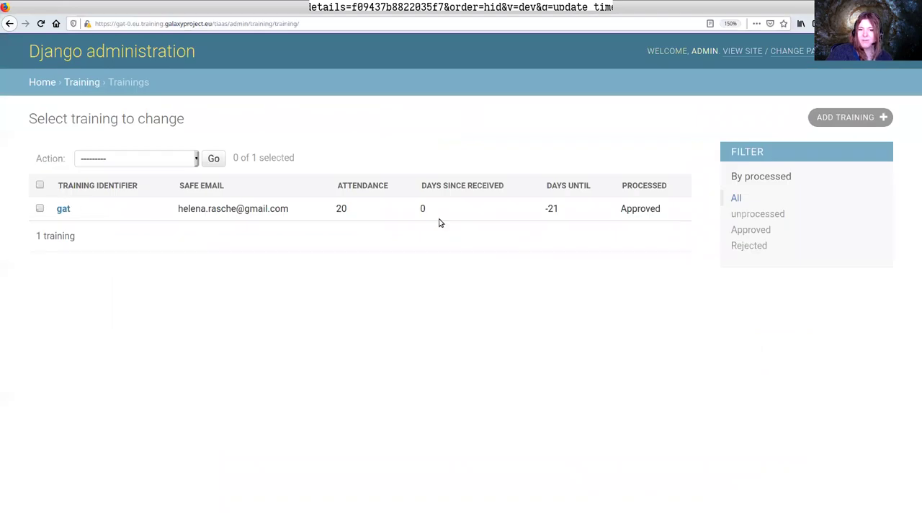
Replace the admin path in the address with the start of the join-training path
click(251, 23)
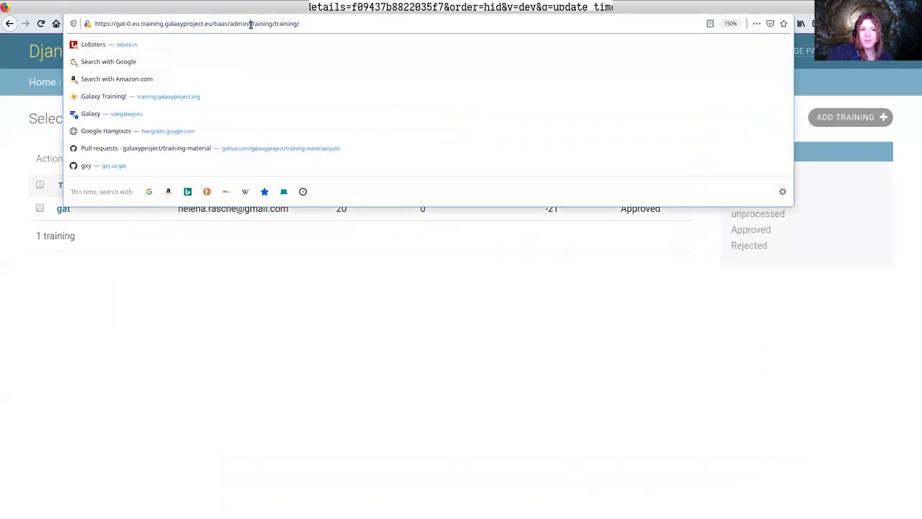
shift+click(308, 23)
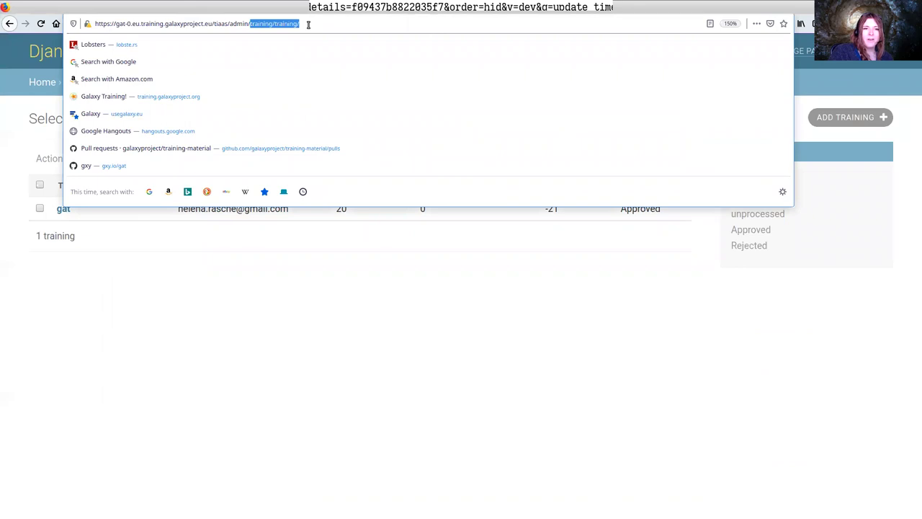
key(BackSpace)
key(BackSpace)
key(BackSpace)
key(BackSpace)
key(BackSpace)
key(BackSpace)
key(BackSpace)
key(BackSpace)
key(BackSpace)
key(BackSpace)
key(BackSpace)
key(BackSpace)
key(BackSpace)
text(join-)
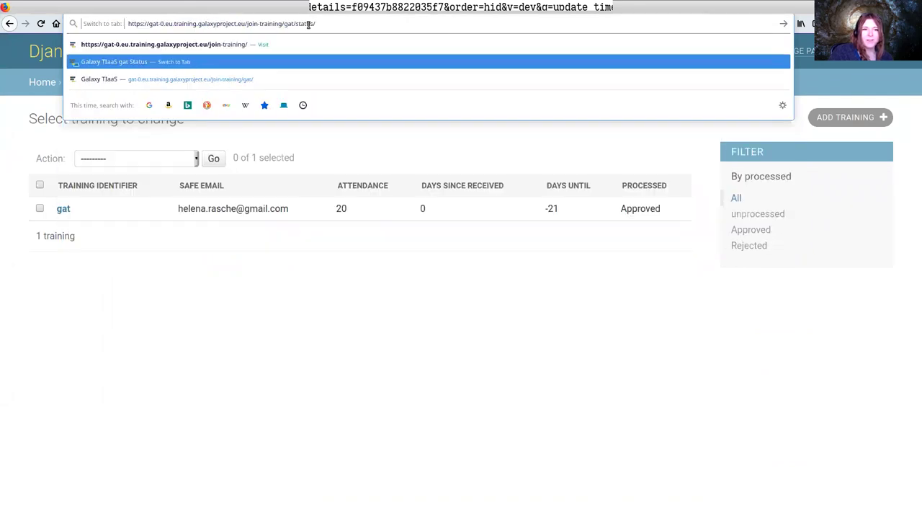
Open join-training/gat/status/ and confirm the gat jobs show 9 ok and 3 error
key(Return)
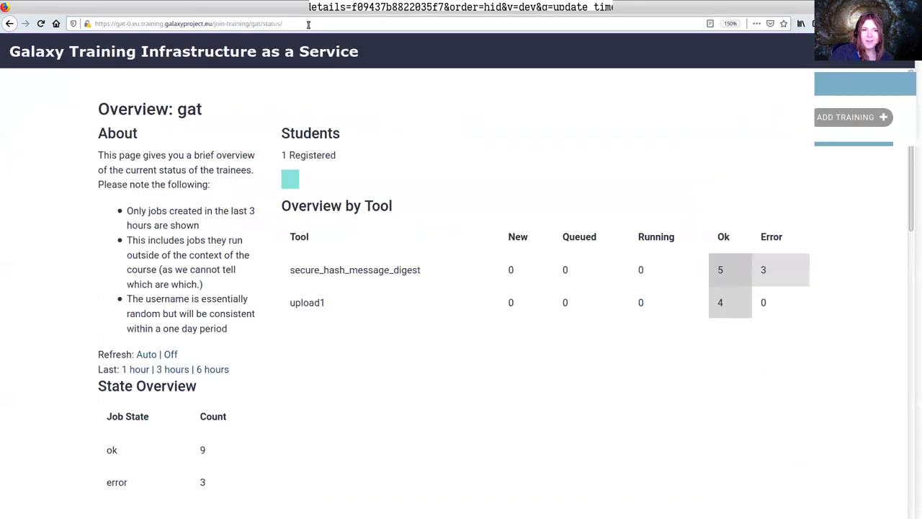
scroll(393, 250, down, 5)
scroll(393, 250, down, 4)
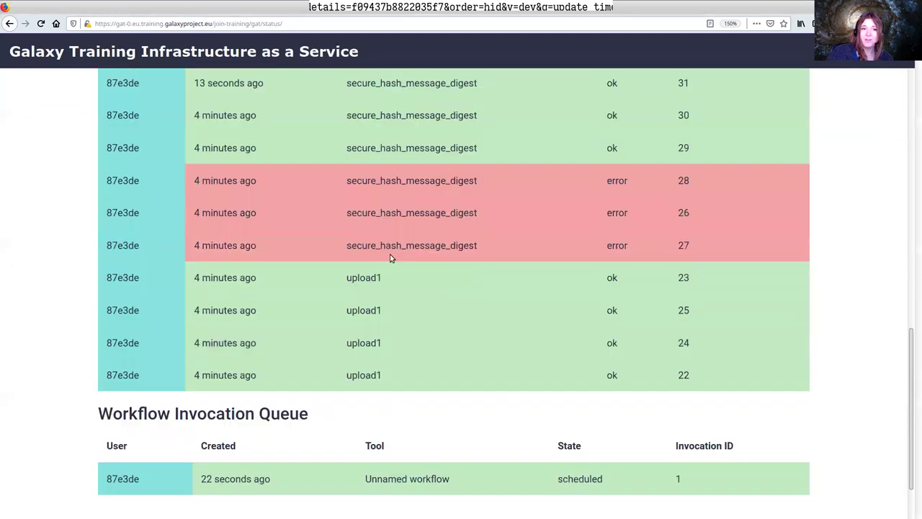
scroll(391, 255, up, 3)
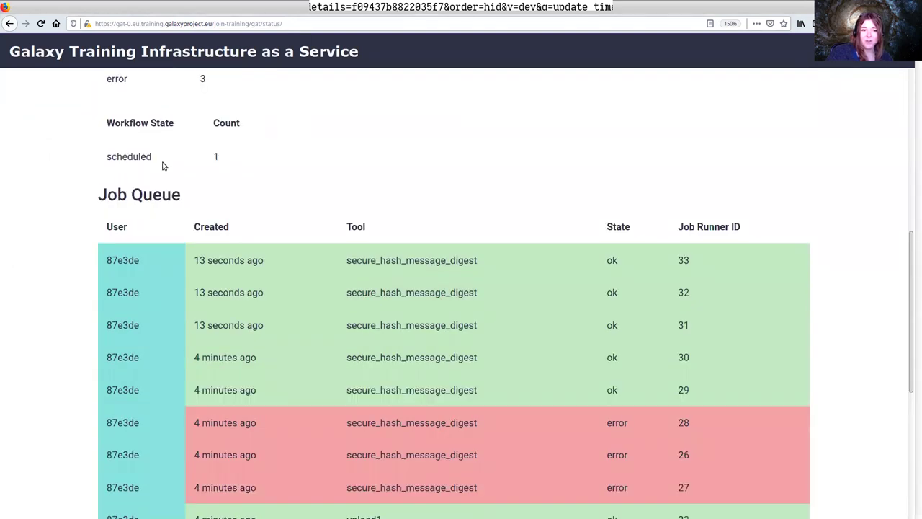
drag(103, 256, 155, 259)
click(155, 259)
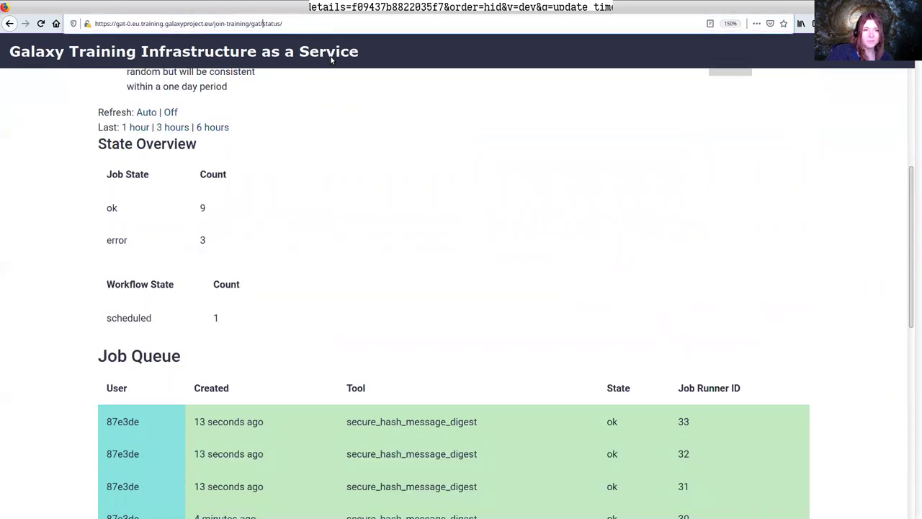
Drop status/ to view the gat registration page, then go to the Galaxy home page
drag(260, 24, 327, 66)
key(BackSpace)
key(Return)
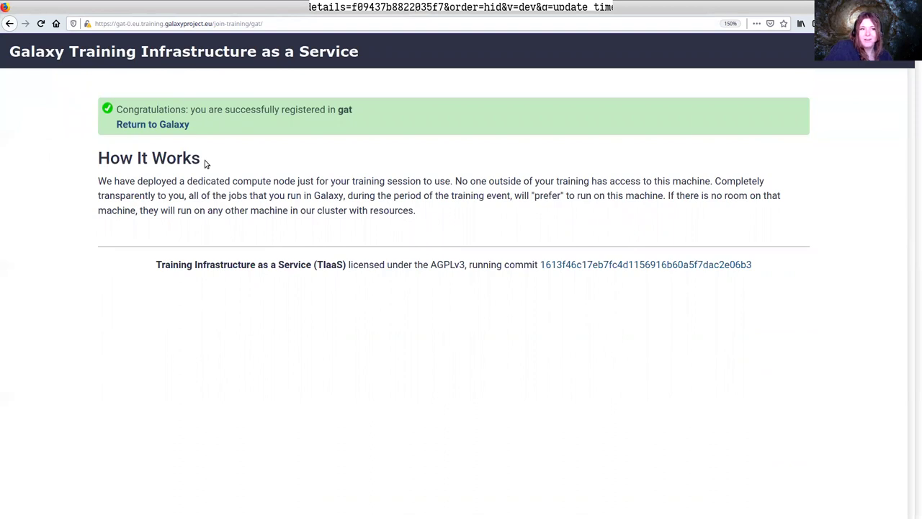
click(74, 50)
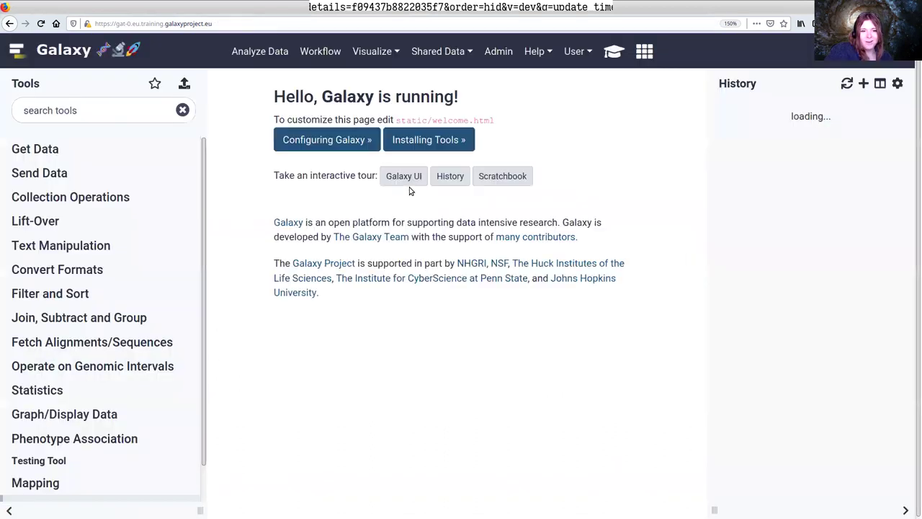
Scroll the TIaaS tutorial past Key Points and Feedback down to Citing this Tutorial
key(ctrl+Tab)
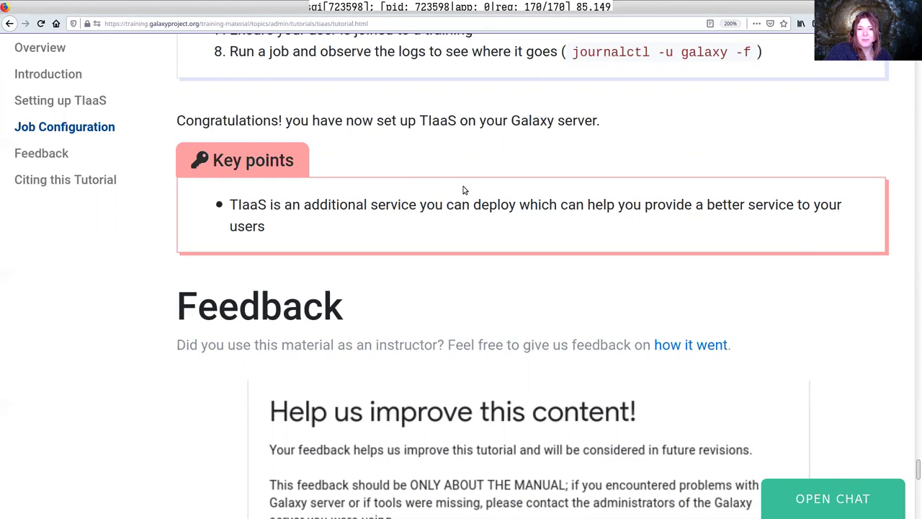
scroll(428, 174, down, 4)
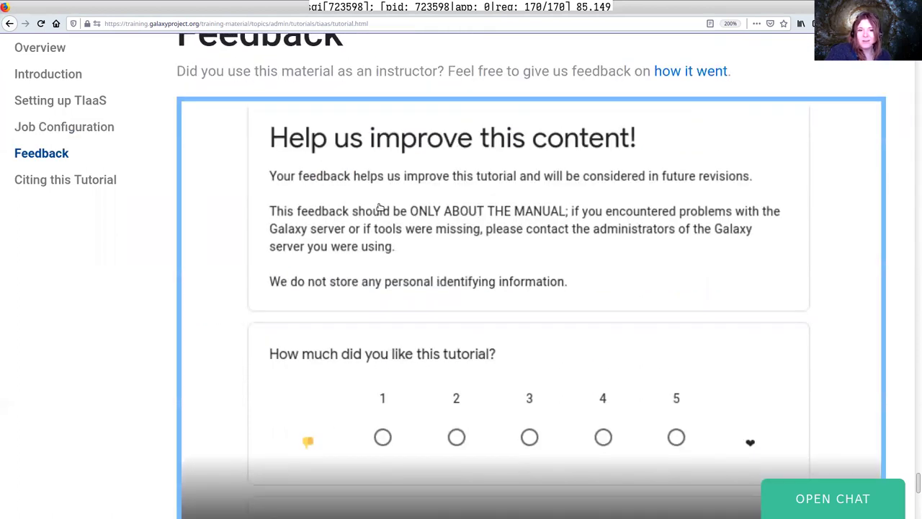
scroll(502, 222, down, 8)
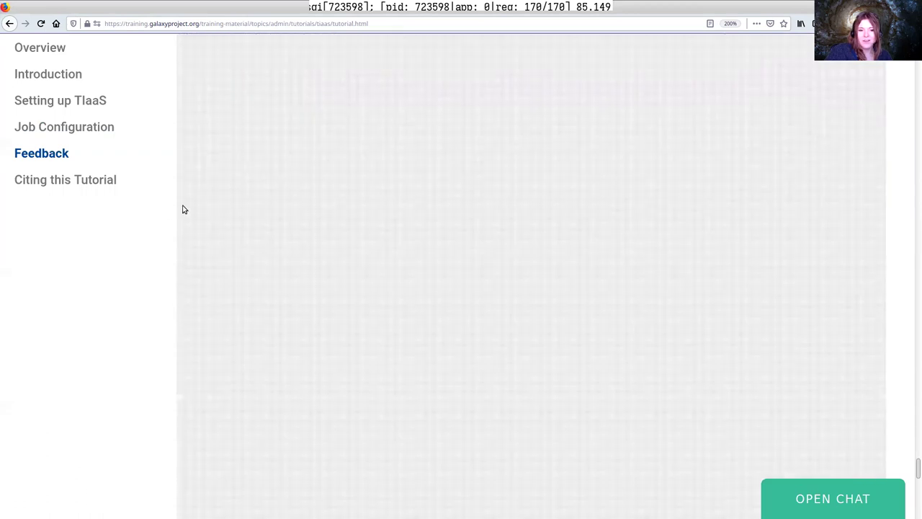
scroll(239, 229, down, 5)
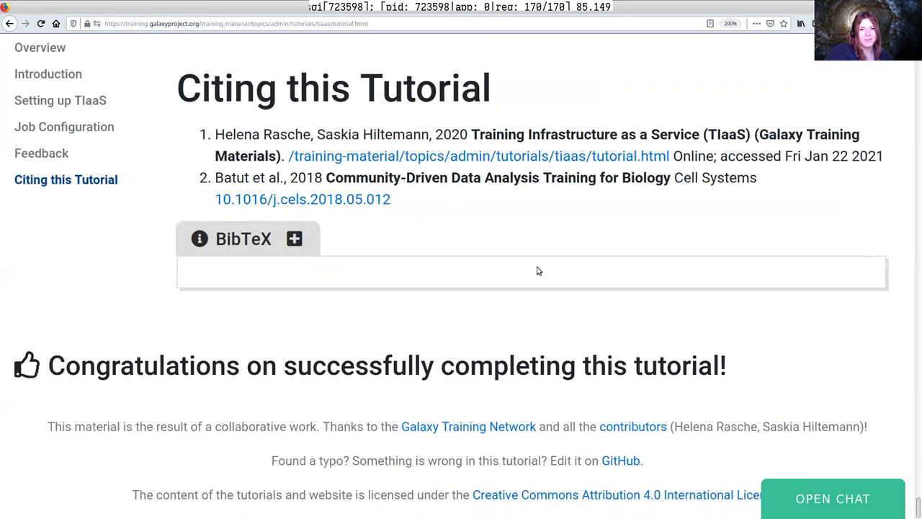